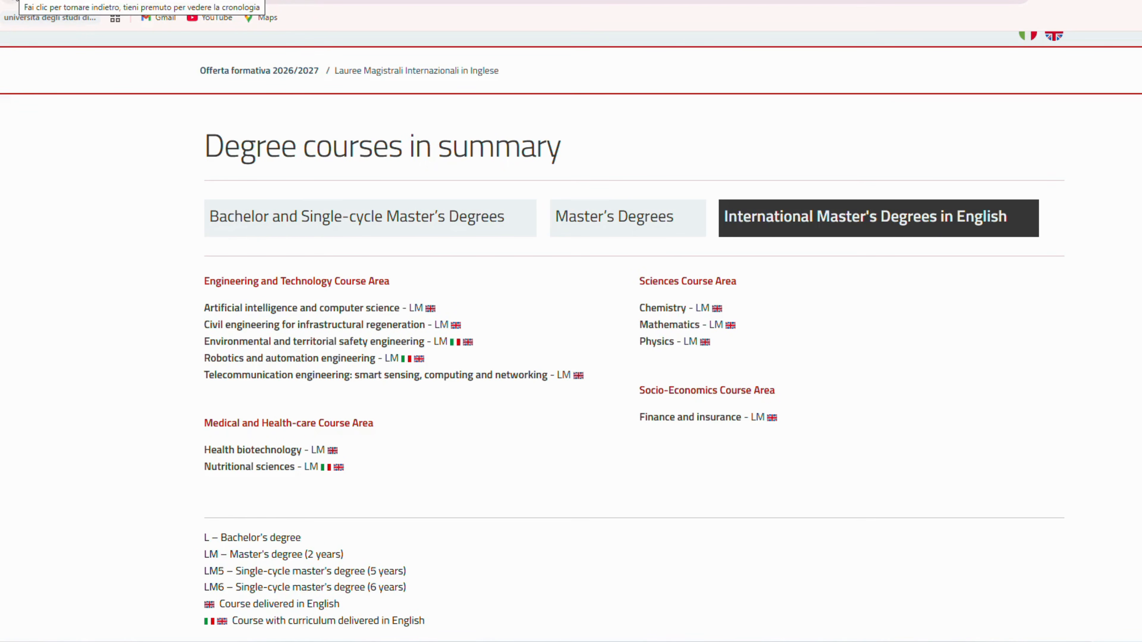
# Step: Return to the how-to-apply PDF and review the application fee and its payment deadline
pyautogui.click(16, 1)
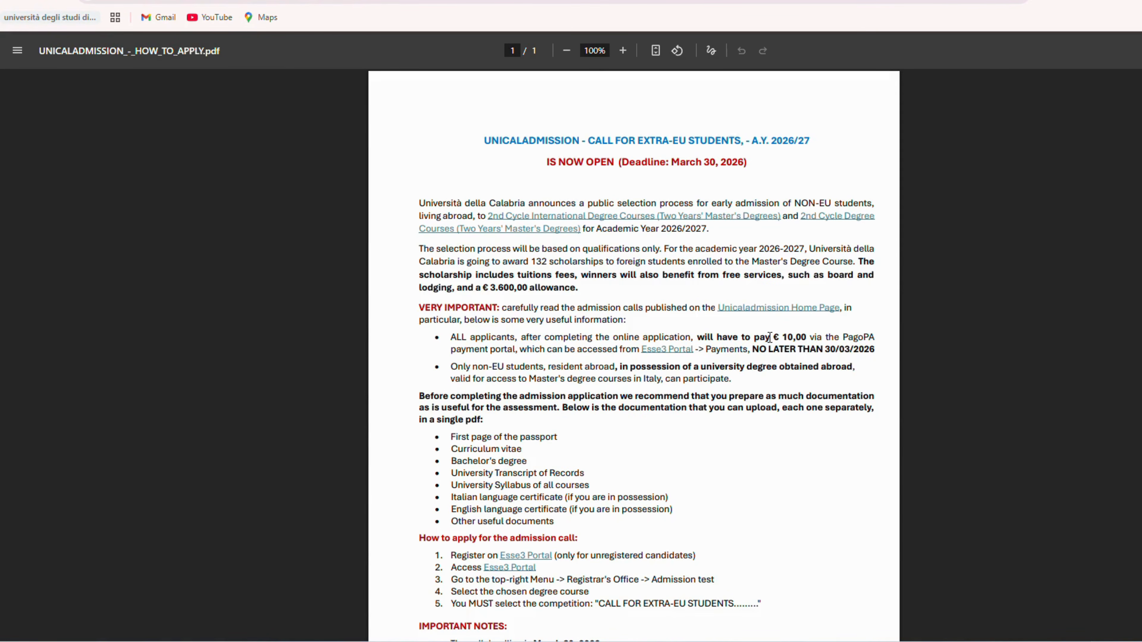
pyautogui.moveTo(700, 336); pyautogui.dragTo(808, 336)
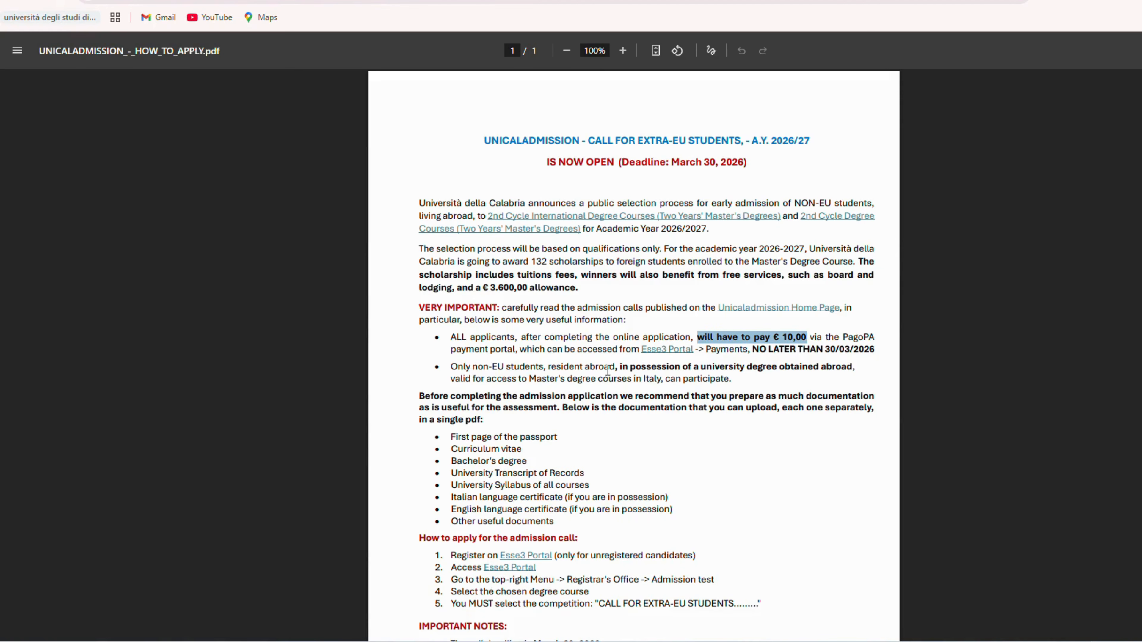
pyautogui.click(549, 359)
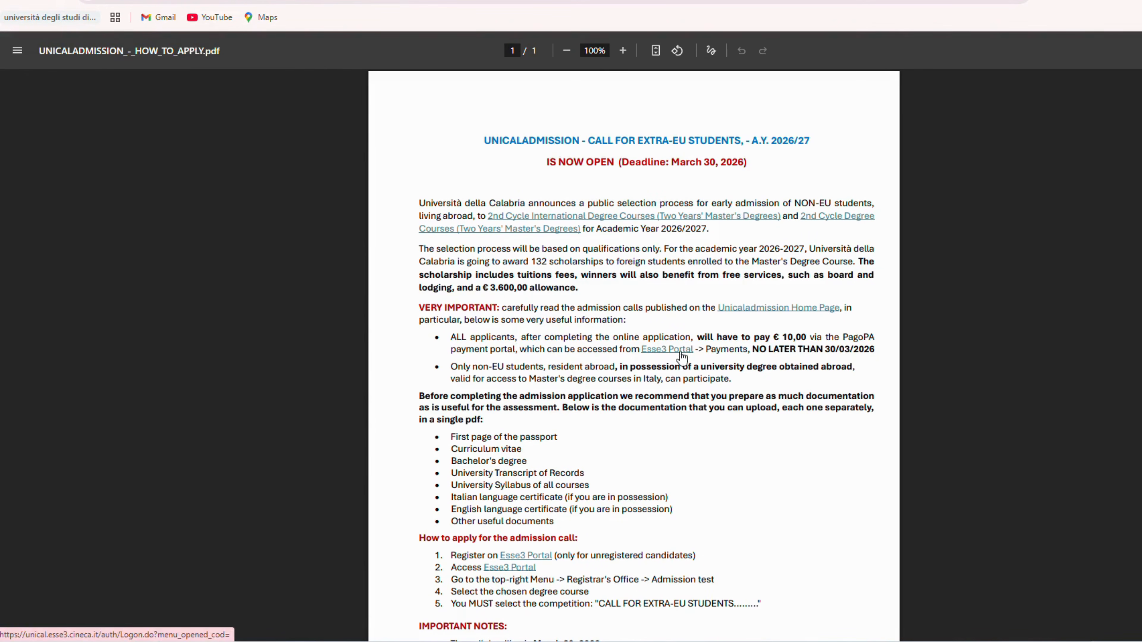
pyautogui.moveTo(830, 353); pyautogui.dragTo(881, 360)
pyautogui.click(881, 360)
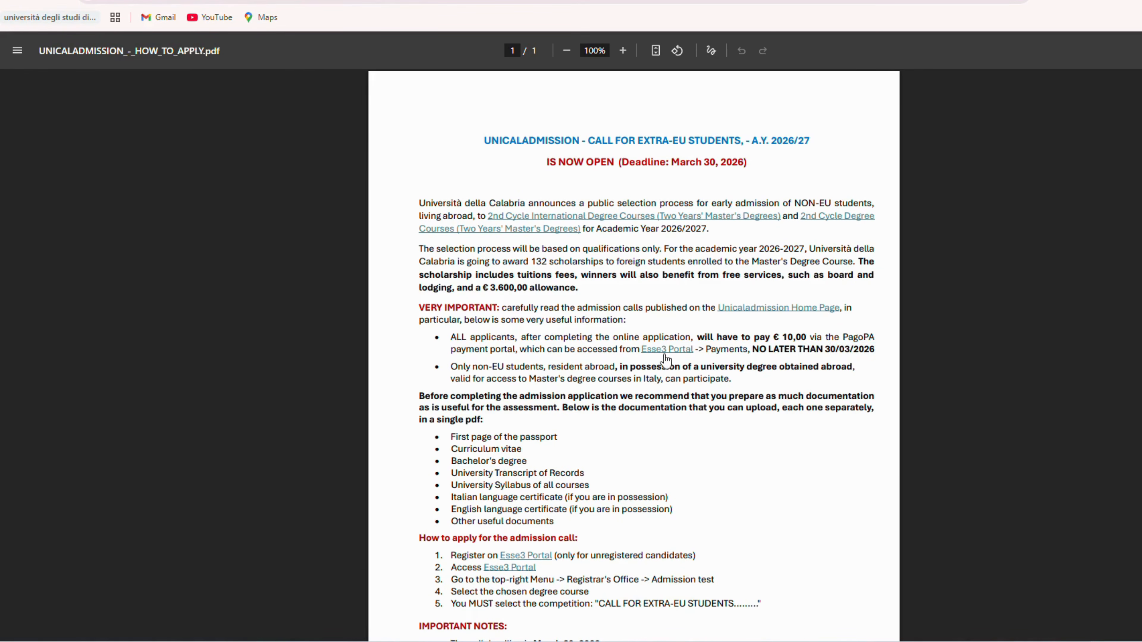
# Step: Open the Esse3 Portal from the PDF's payment instructions and start the web registration
pyautogui.click(665, 354)
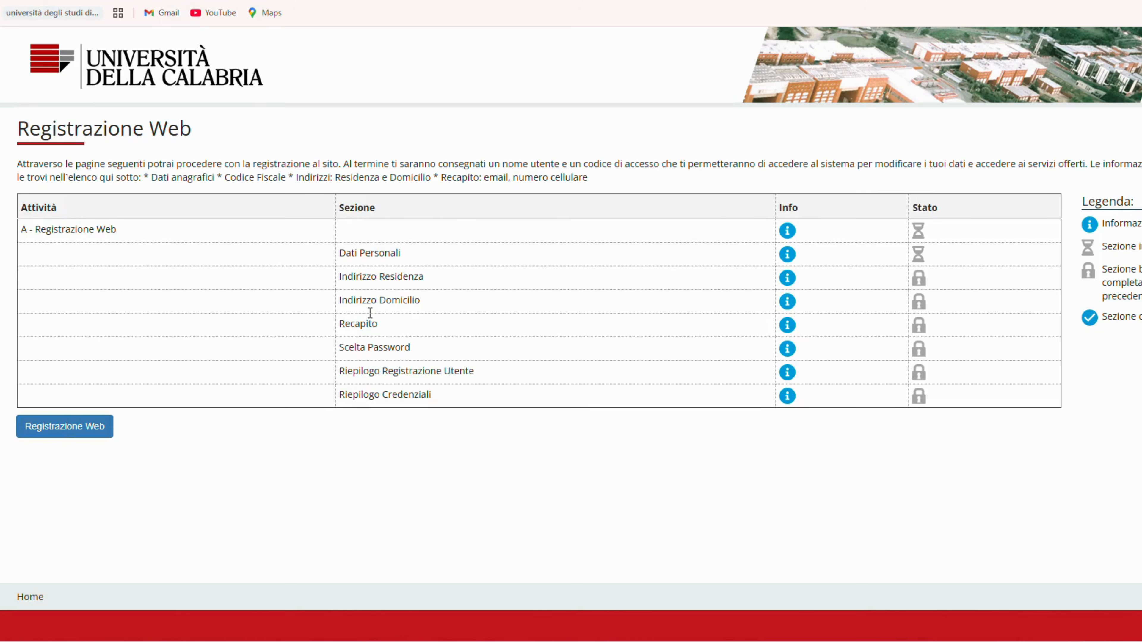
pyautogui.click(71, 428)
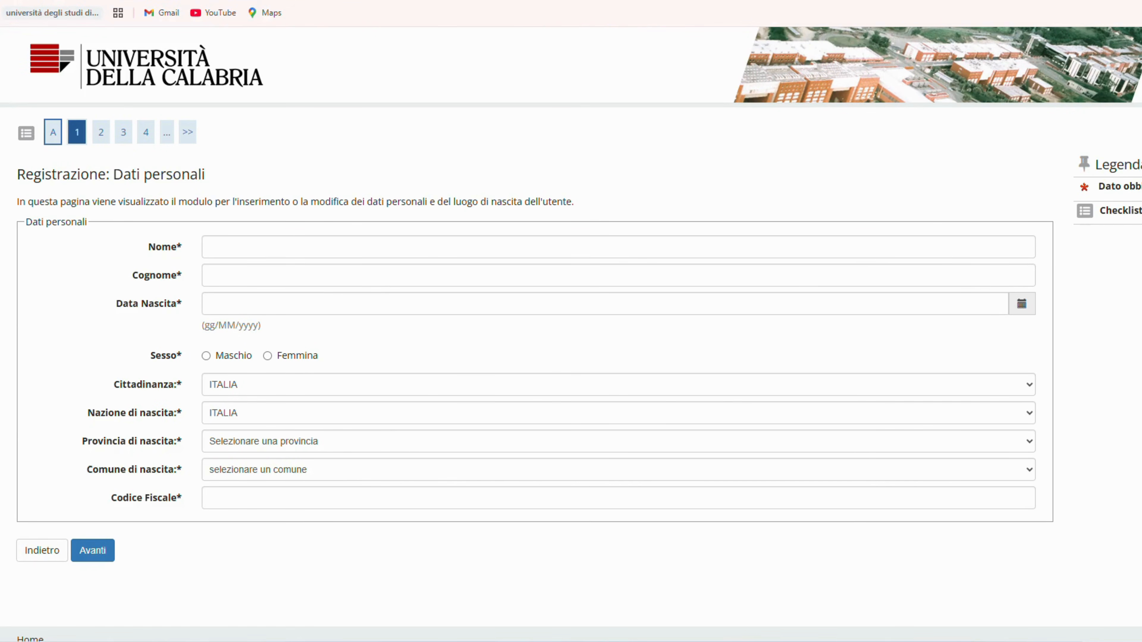
# Step: Fill in the applicant's first name and surname in the personal data form
pyautogui.click(216, 248)
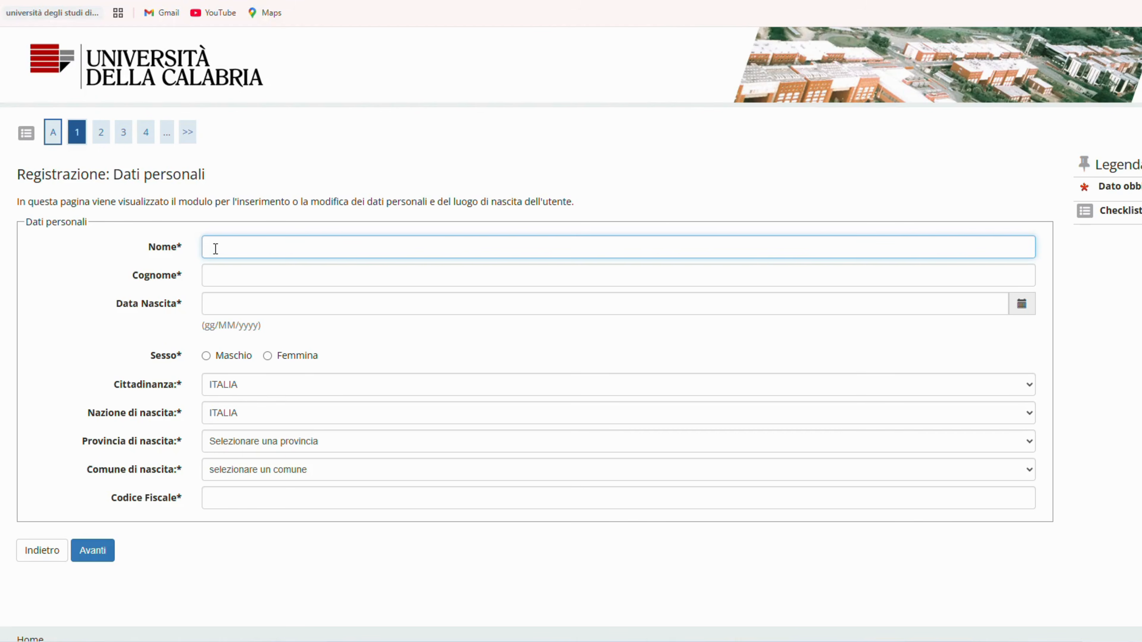
pyautogui.write('Universities')
pyautogui.press('Tab')
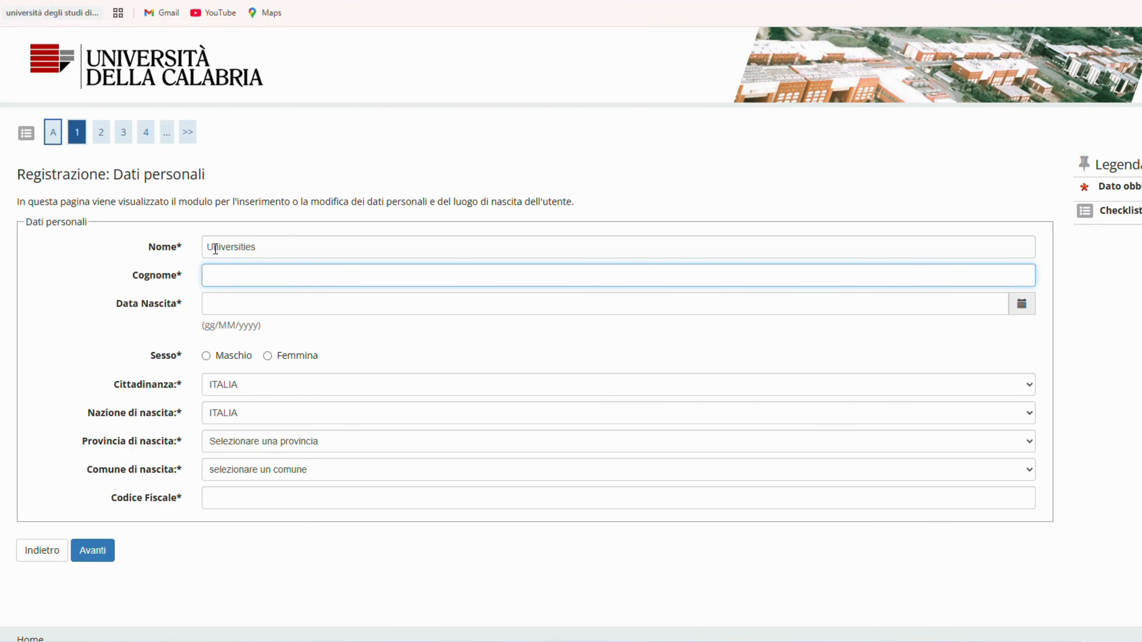
pyautogui.write('Consultant')
pyautogui.press('Tab')
# Step: Choose the applicant's date of birth from the calendar and set the sex to Maschio
pyautogui.click(305, 329)
pyautogui.scroll(2, 312, 40)
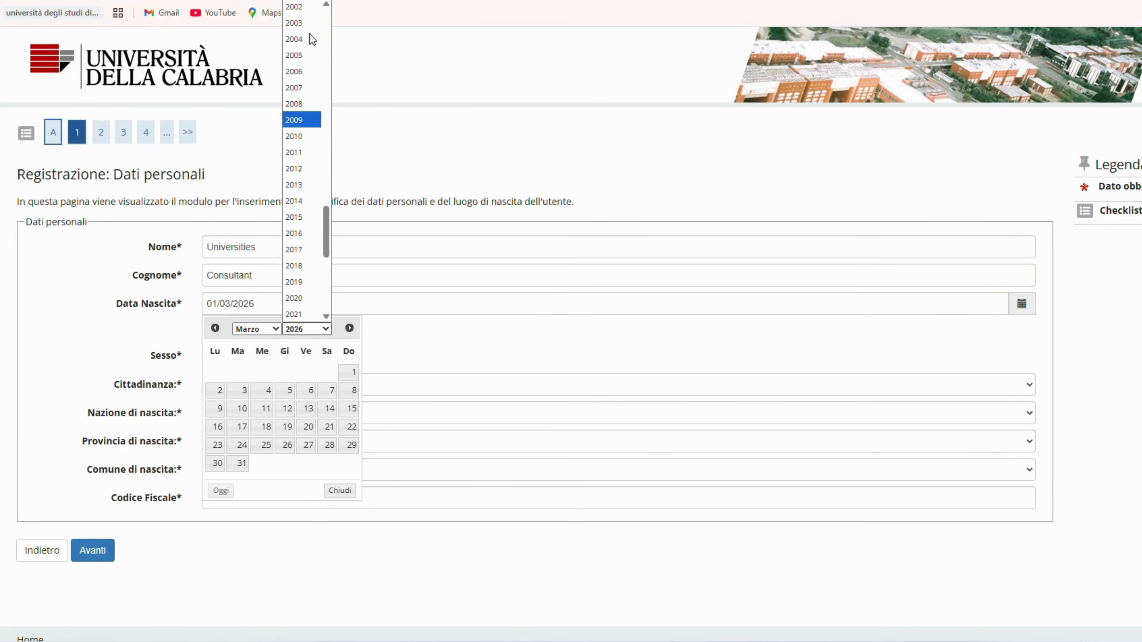
pyautogui.scroll(2, 311, 32)
pyautogui.click(311, 34)
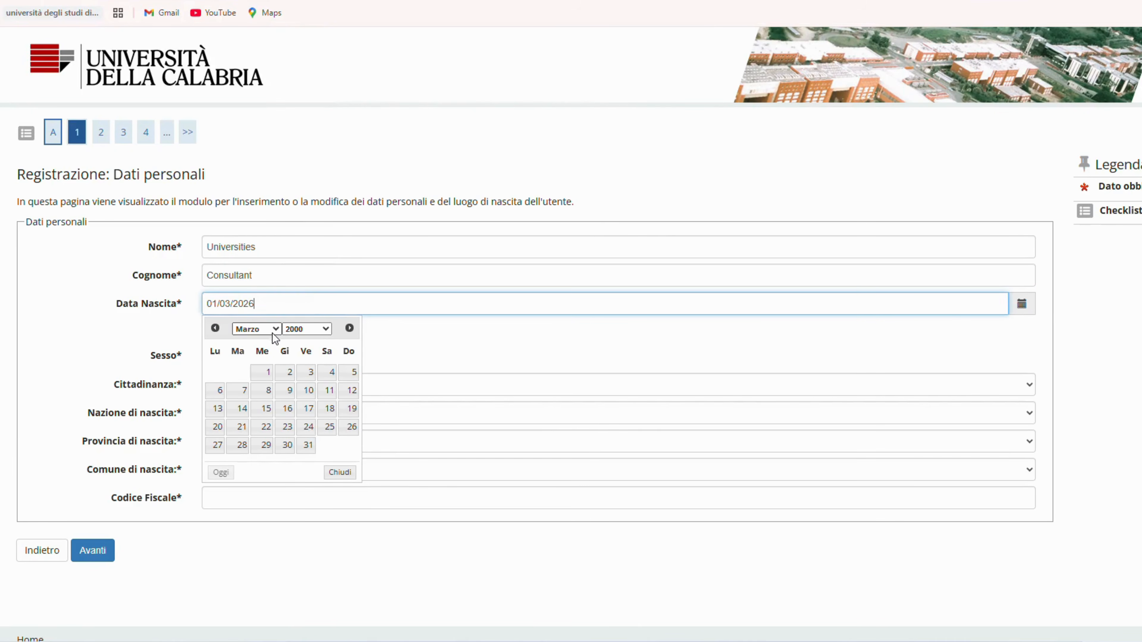
pyautogui.click(266, 374)
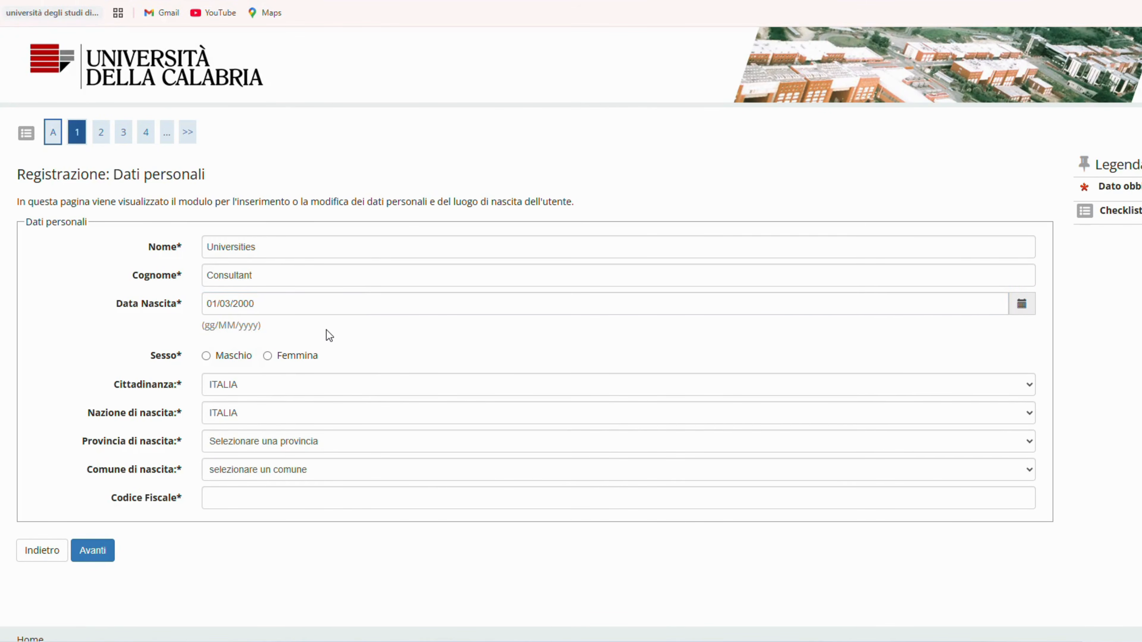
pyautogui.click(205, 358)
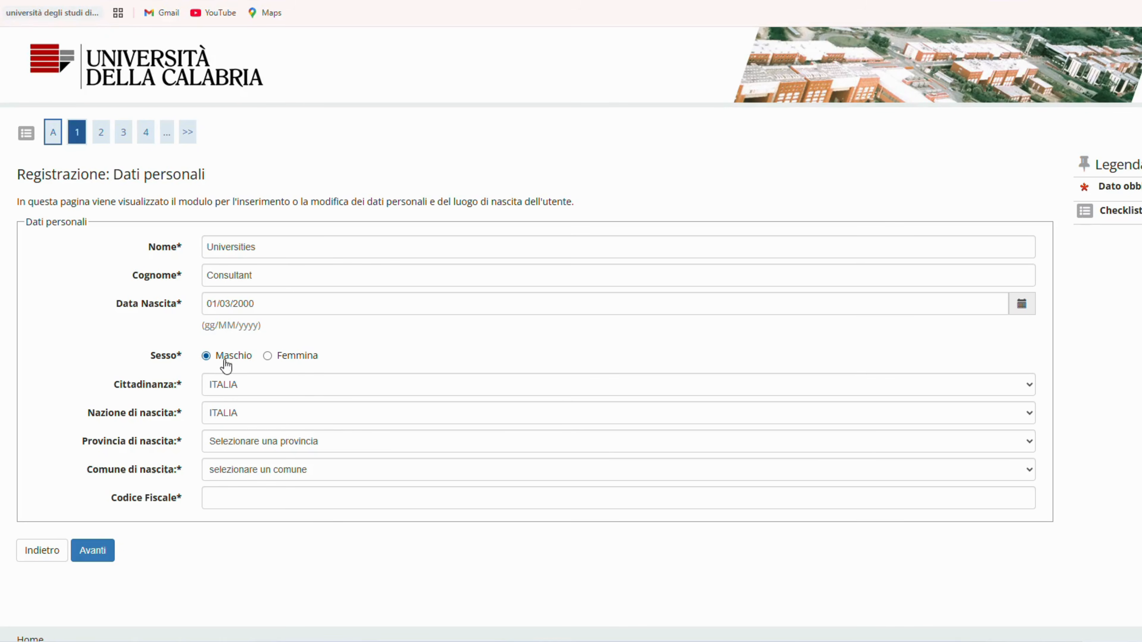
pyautogui.click(267, 355)
pyautogui.click(206, 358)
pyautogui.doubleClick(171, 393)
# Step: Set both the citizenship and the country of birth to PAKISTAN
pyautogui.click(248, 385)
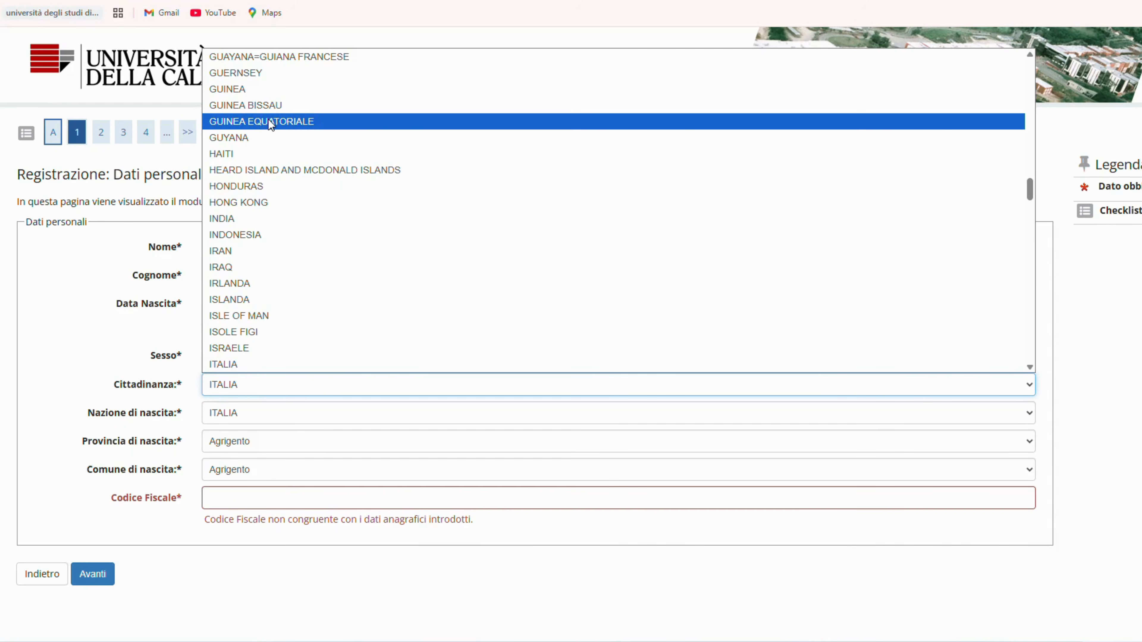
pyautogui.write('pak')
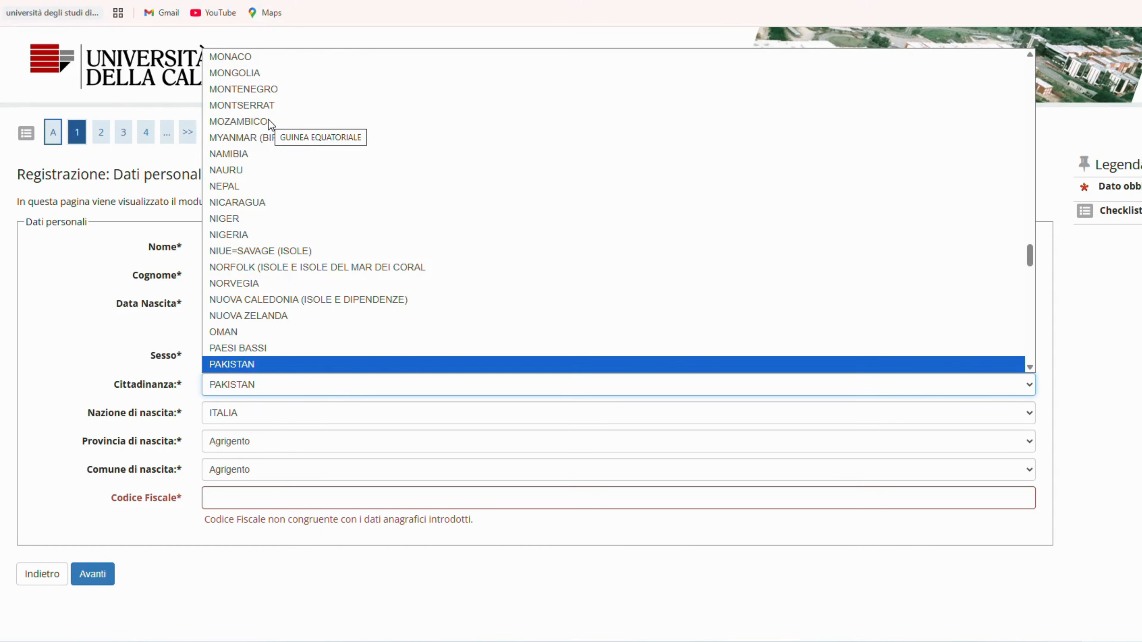
pyautogui.click(218, 368)
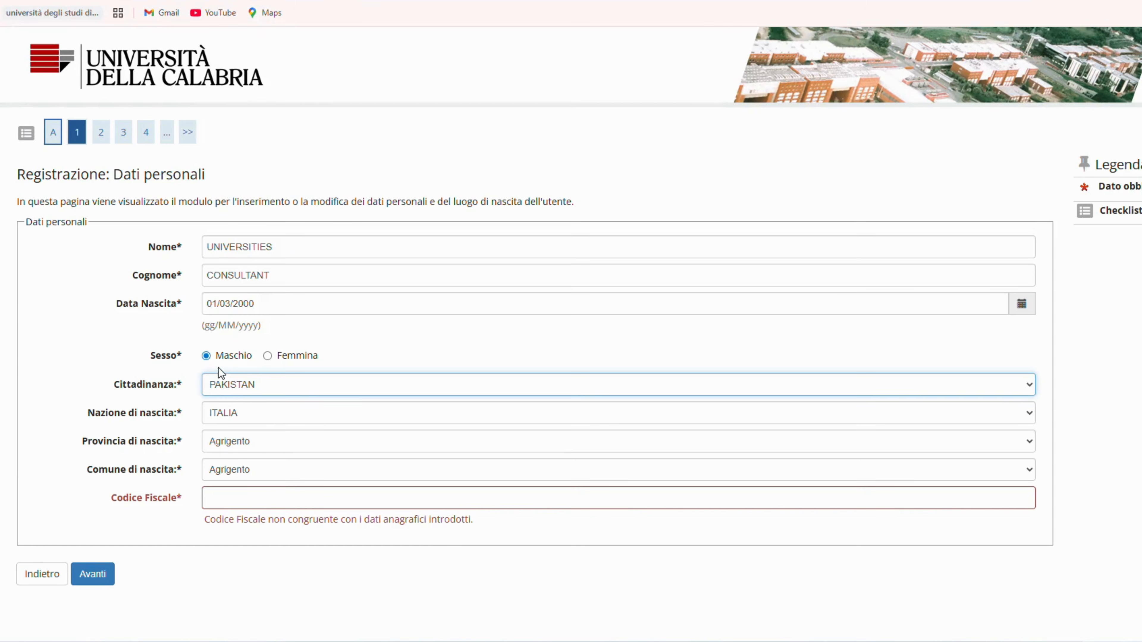
pyautogui.click(242, 416)
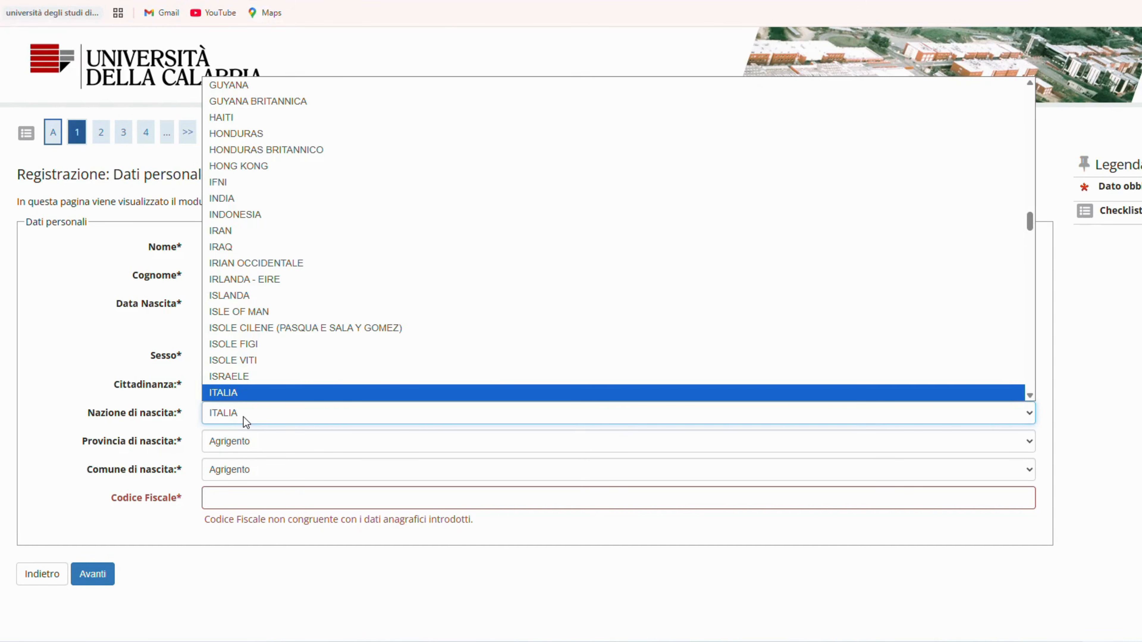
pyautogui.write('pak')
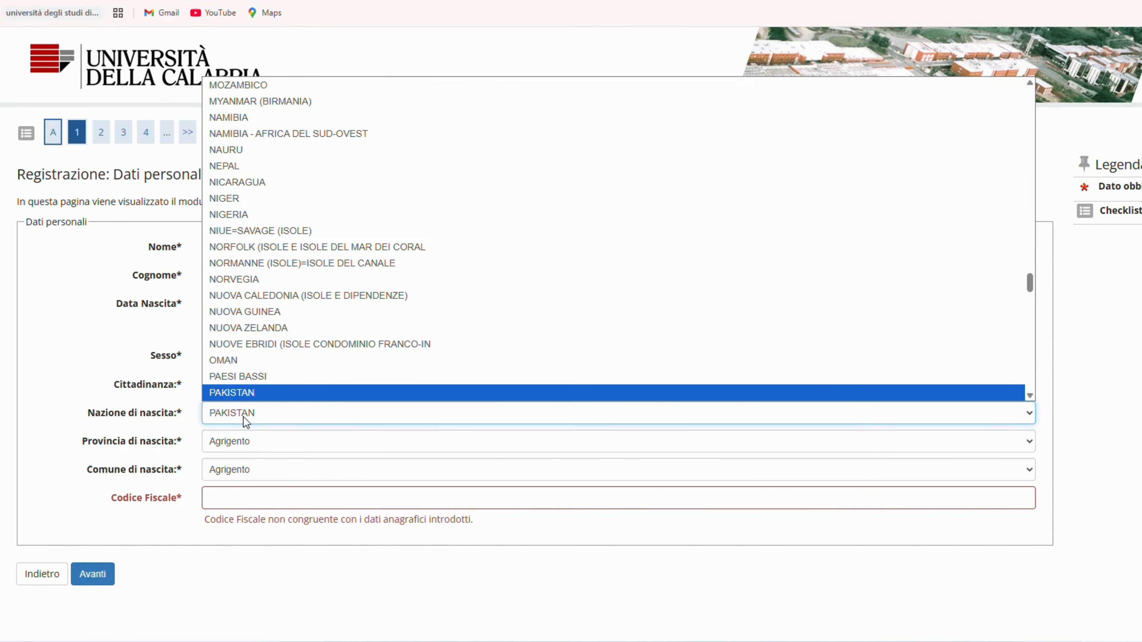
pyautogui.click(242, 394)
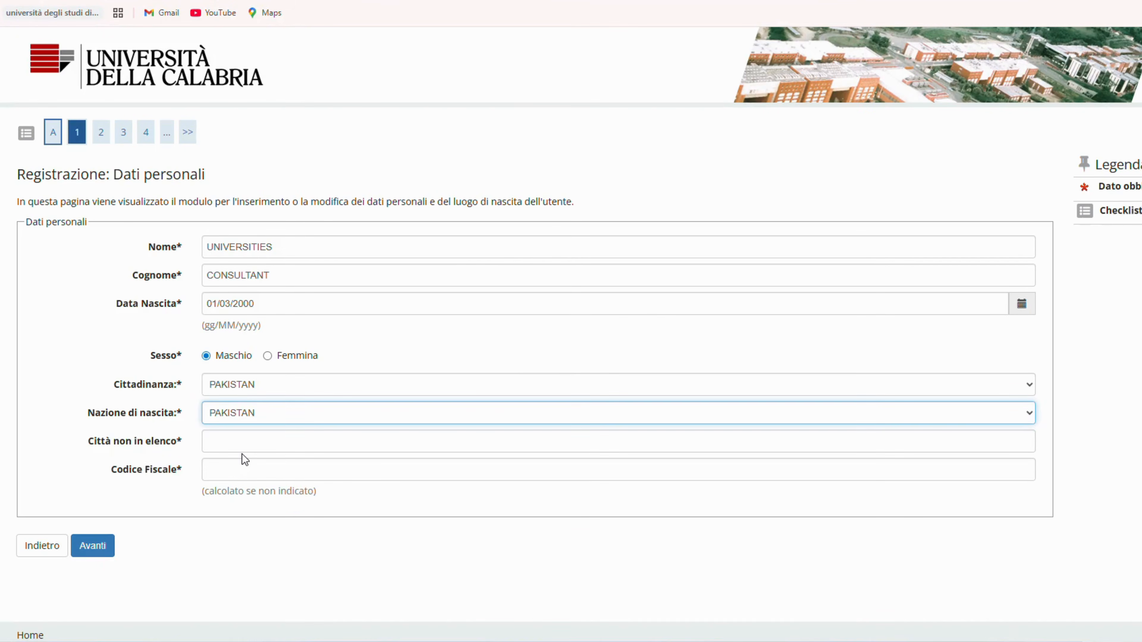
# Step: Enter XXXXXX as the unlisted birth city and submit the personal data, letting the form calculate the Codice Fiscale
pyautogui.click(251, 443)
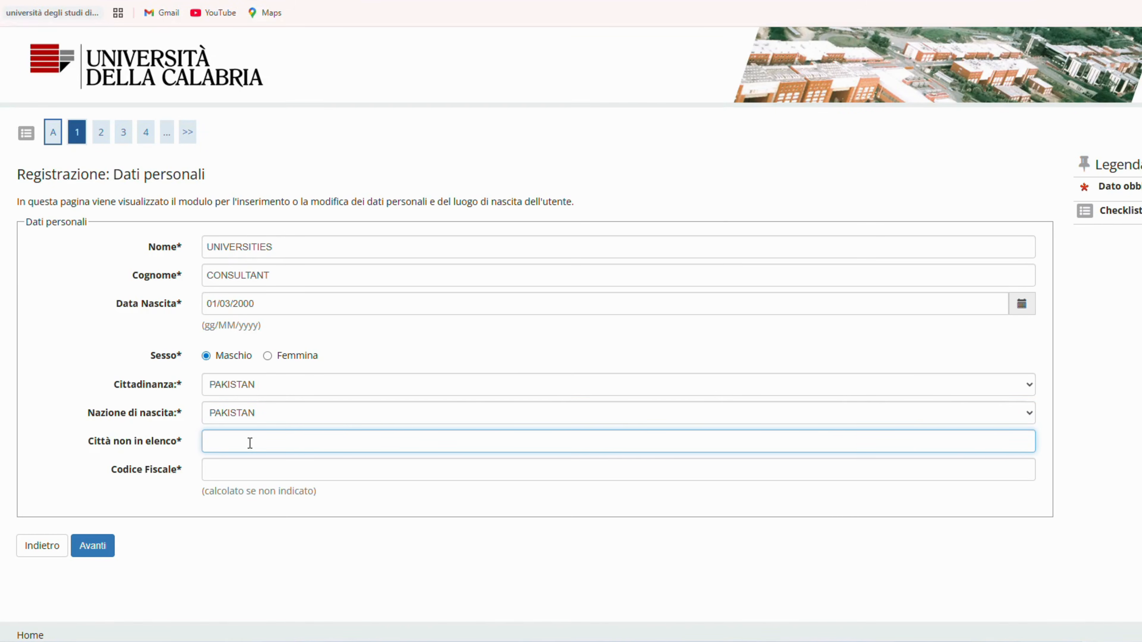
pyautogui.write('XXXXXX')
pyautogui.click(135, 555)
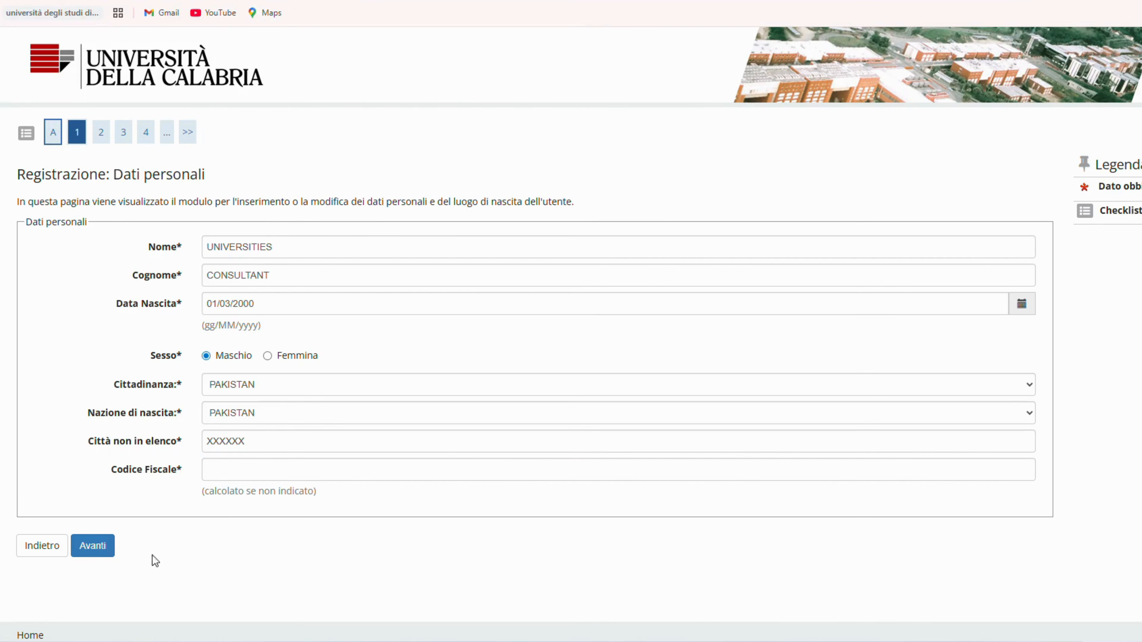
pyautogui.moveTo(110, 470); pyautogui.dragTo(172, 471)
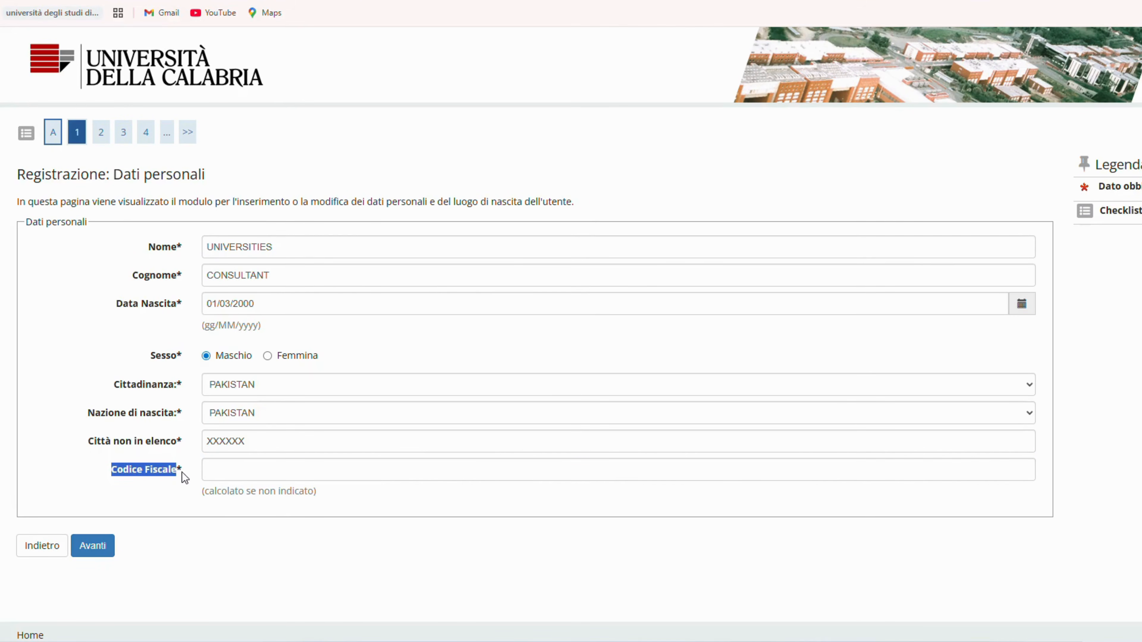
pyautogui.click(302, 536)
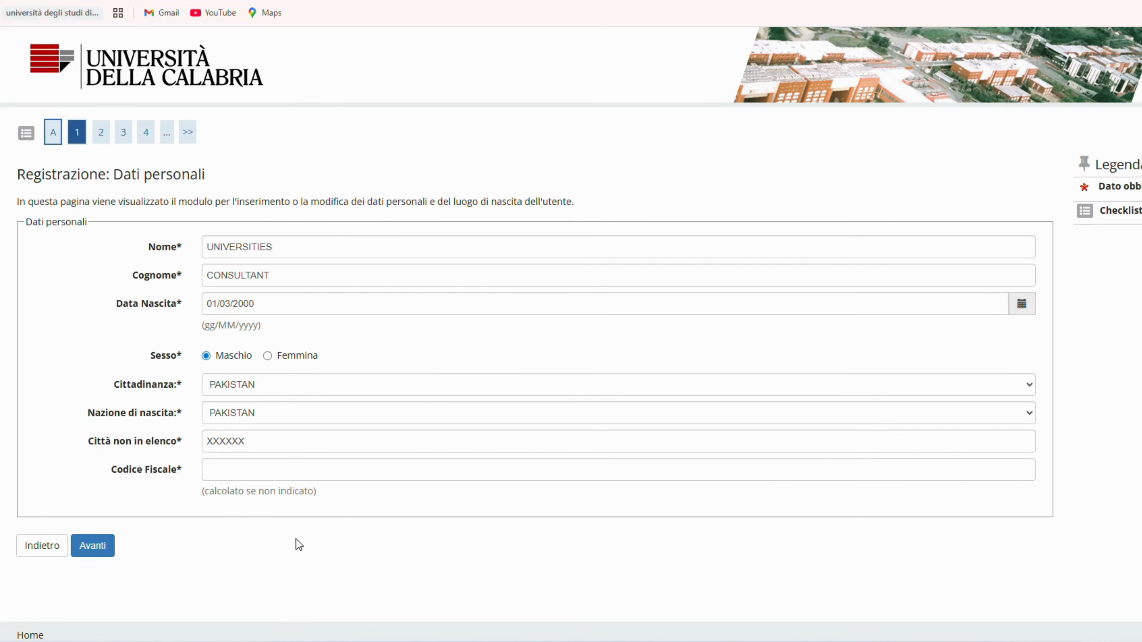
pyautogui.click(93, 545)
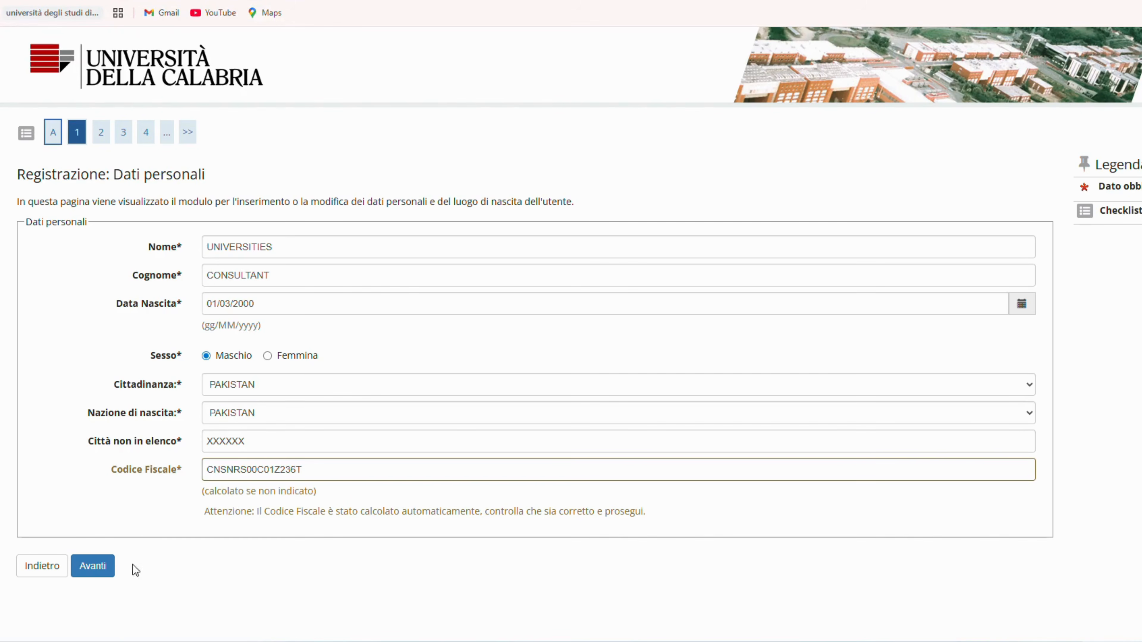
pyautogui.click(90, 568)
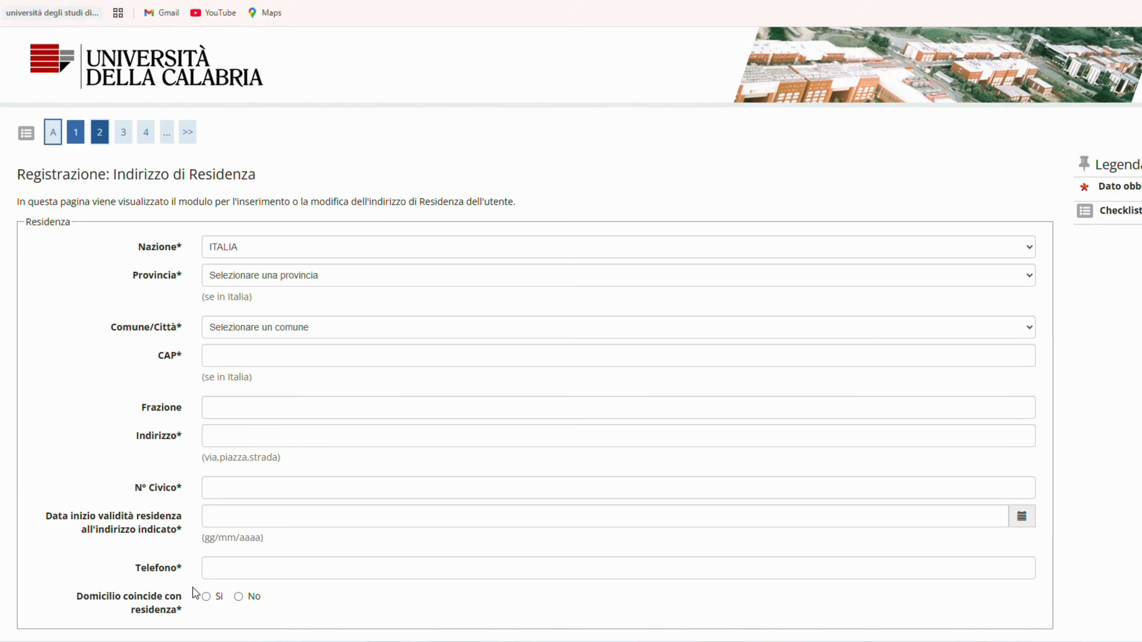
# Step: Set the country of residence to PAKISTAN in the residence address form
pyautogui.scroll(-3, 417, 388)
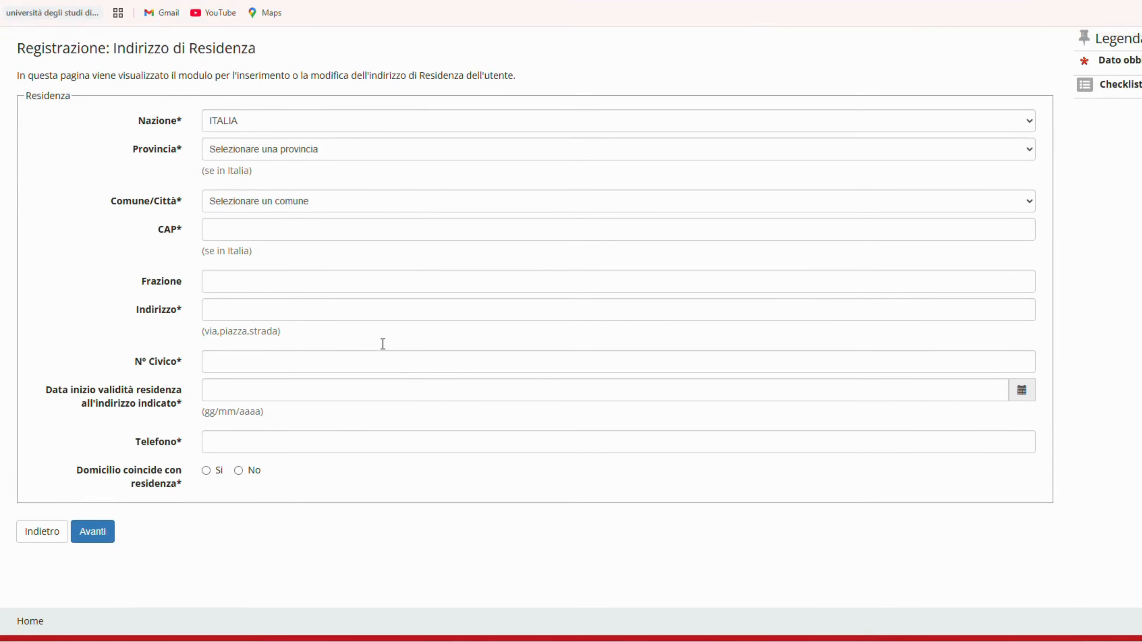
pyautogui.scroll(2, 245, 195)
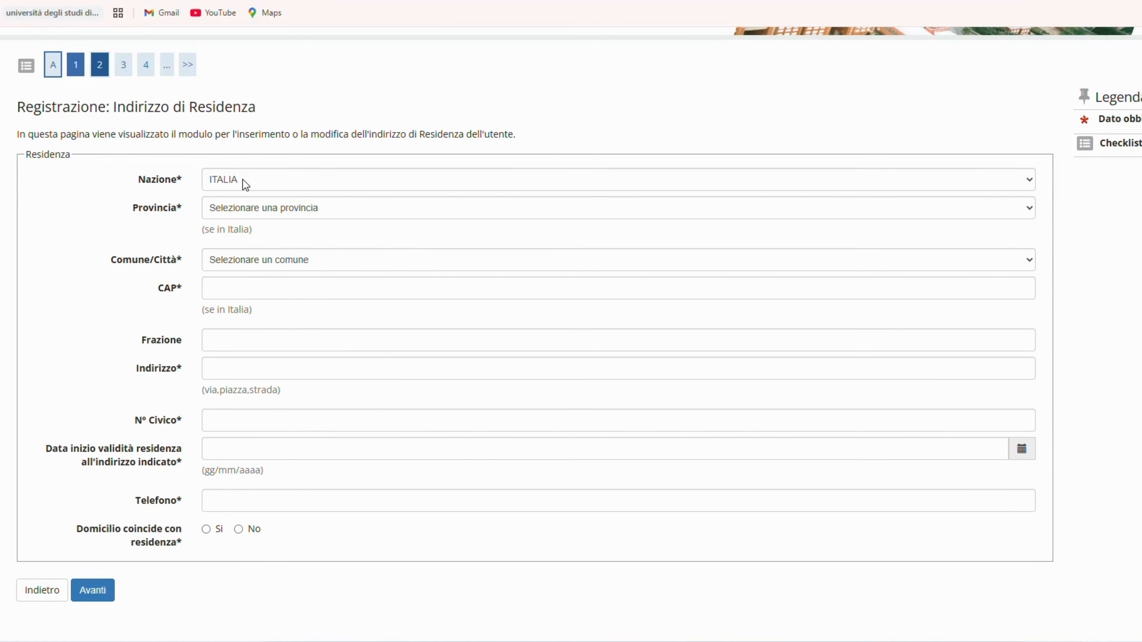
pyautogui.click(246, 184)
pyautogui.write('pak')
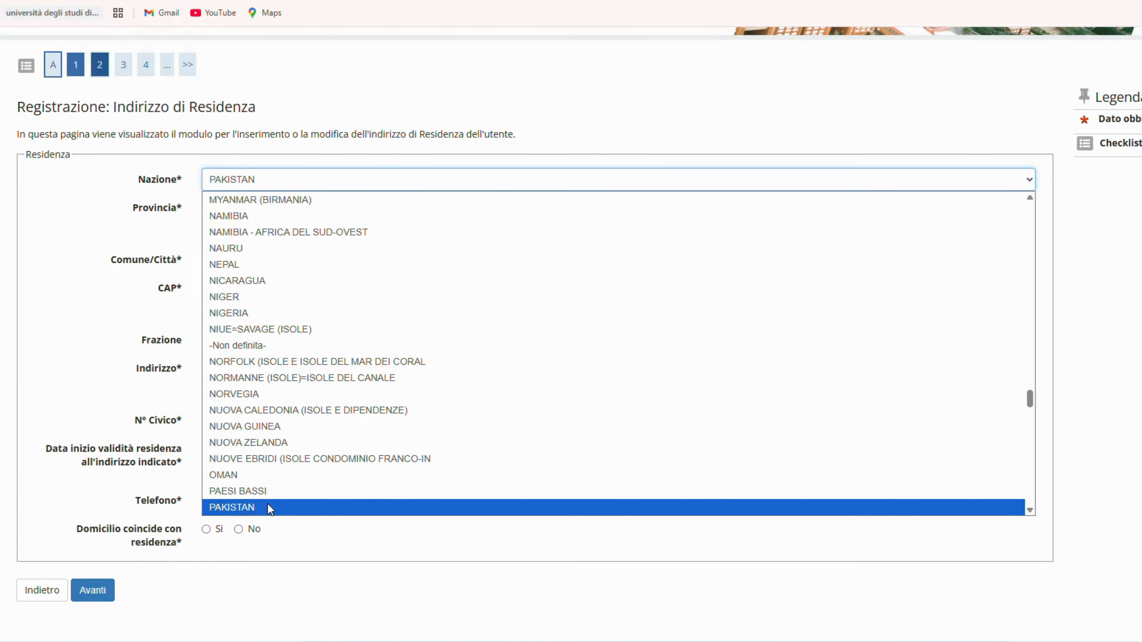
pyautogui.click(267, 507)
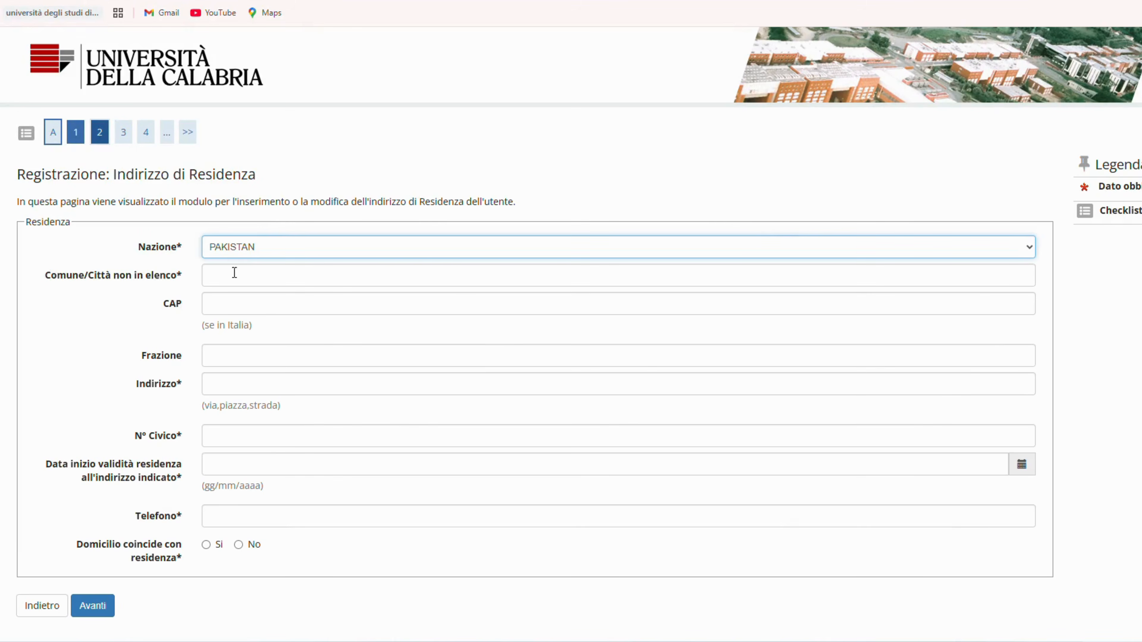
# Step: Enter XXXXX as the residence city and fill in the street address and house number with placeholder values
pyautogui.click(229, 281)
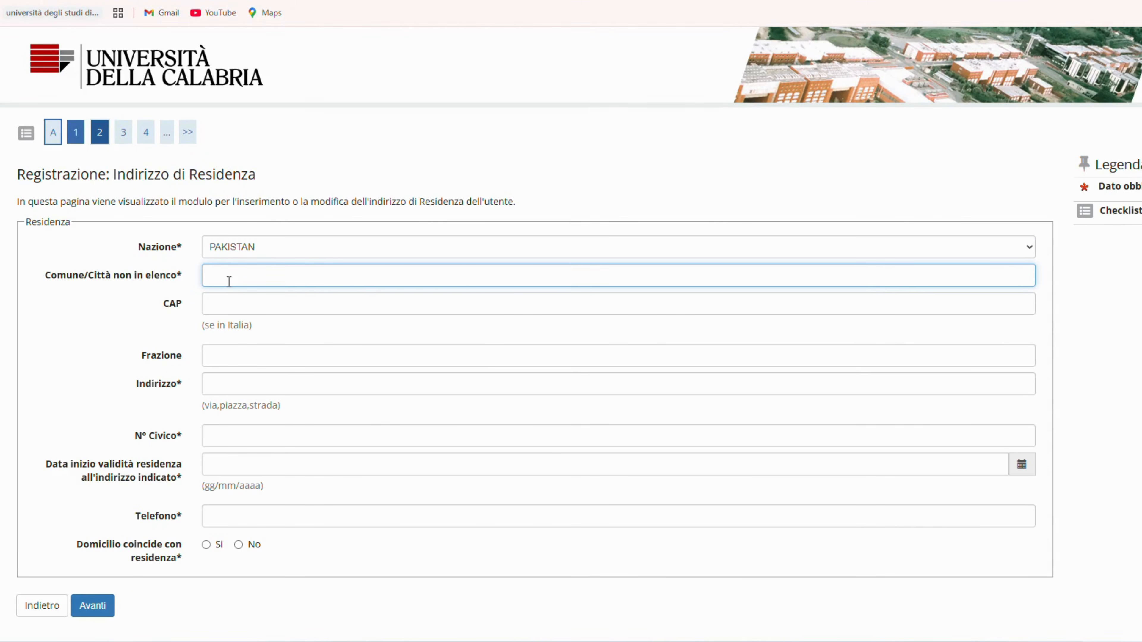
pyautogui.write('XXXXX')
pyautogui.click(259, 383)
pyautogui.write('XXXXXXX')
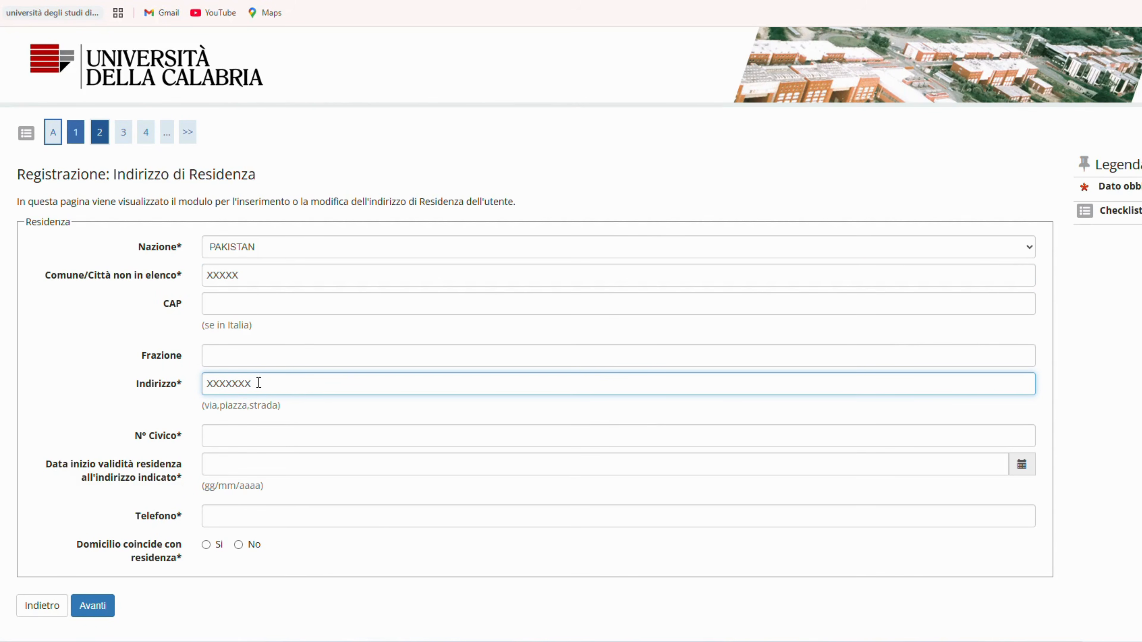
pyautogui.write(',XXXXX,XXXX')
pyautogui.click(275, 428)
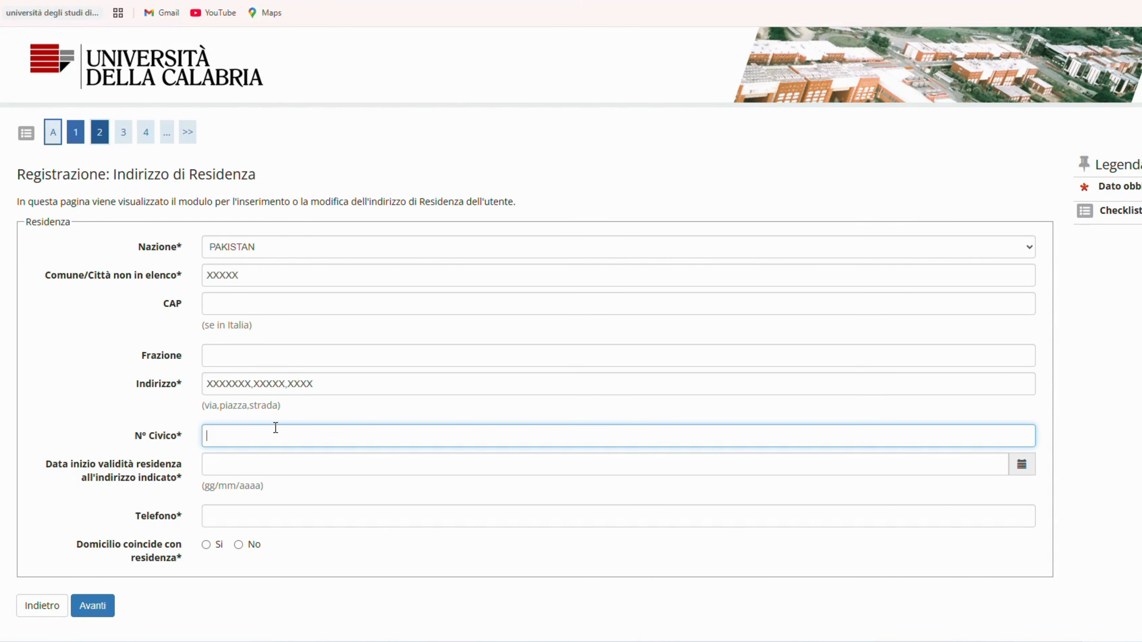
pyautogui.write('000')
# Step: Set the start date of validity for the residence address to 01/03/2000
pyautogui.scroll(-1, 276, 428)
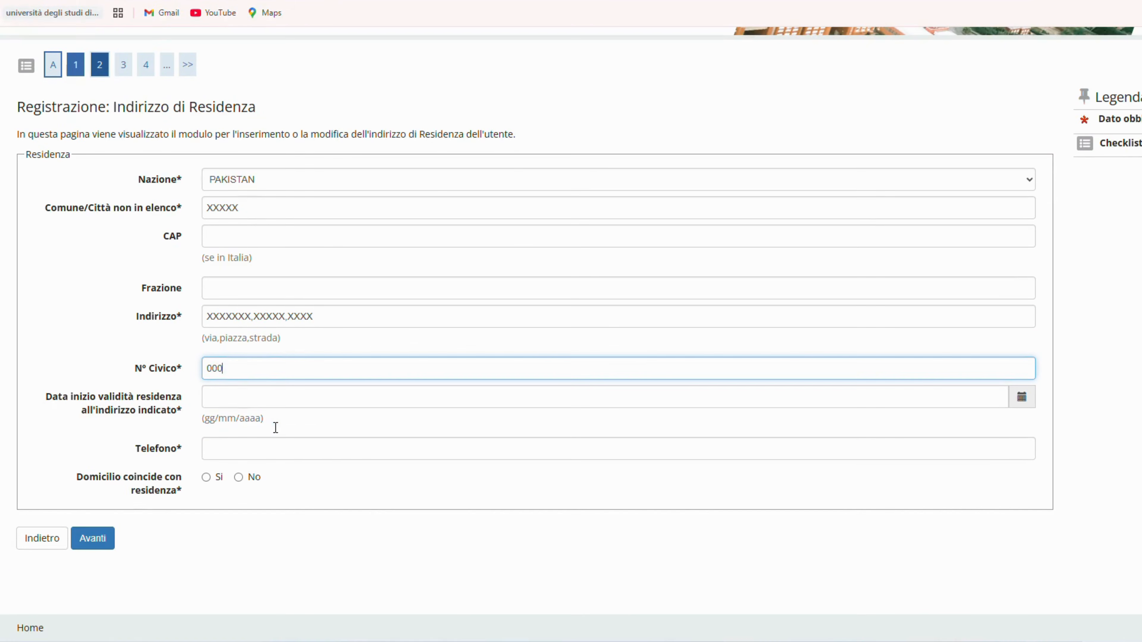
pyautogui.click(235, 396)
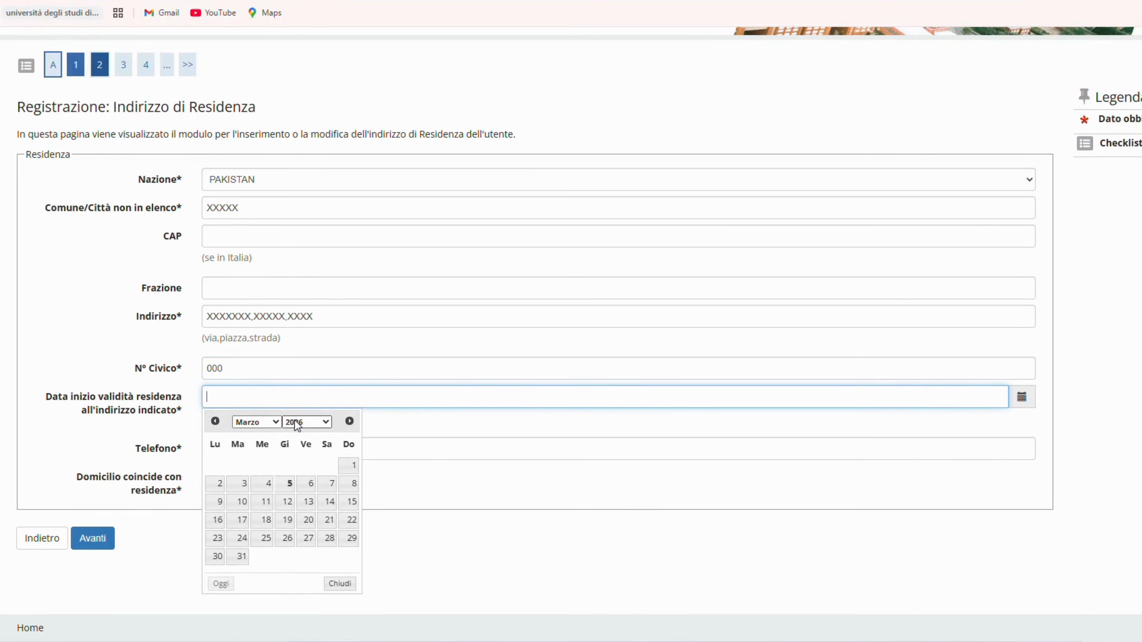
pyautogui.click(295, 420)
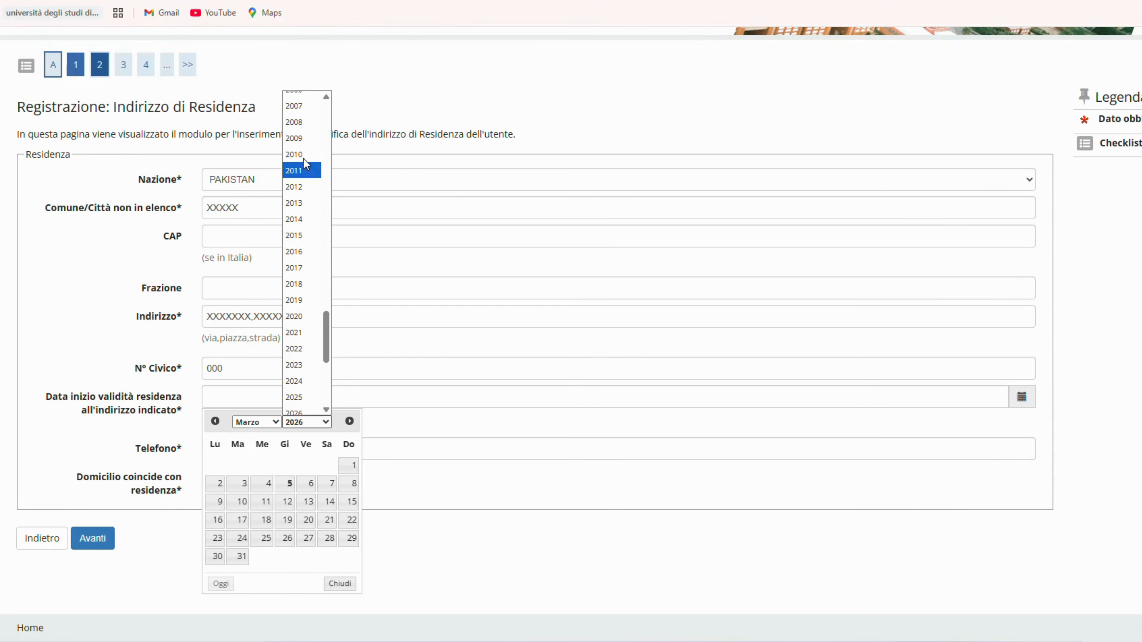
pyautogui.scroll(3, 304, 155)
pyautogui.click(296, 123)
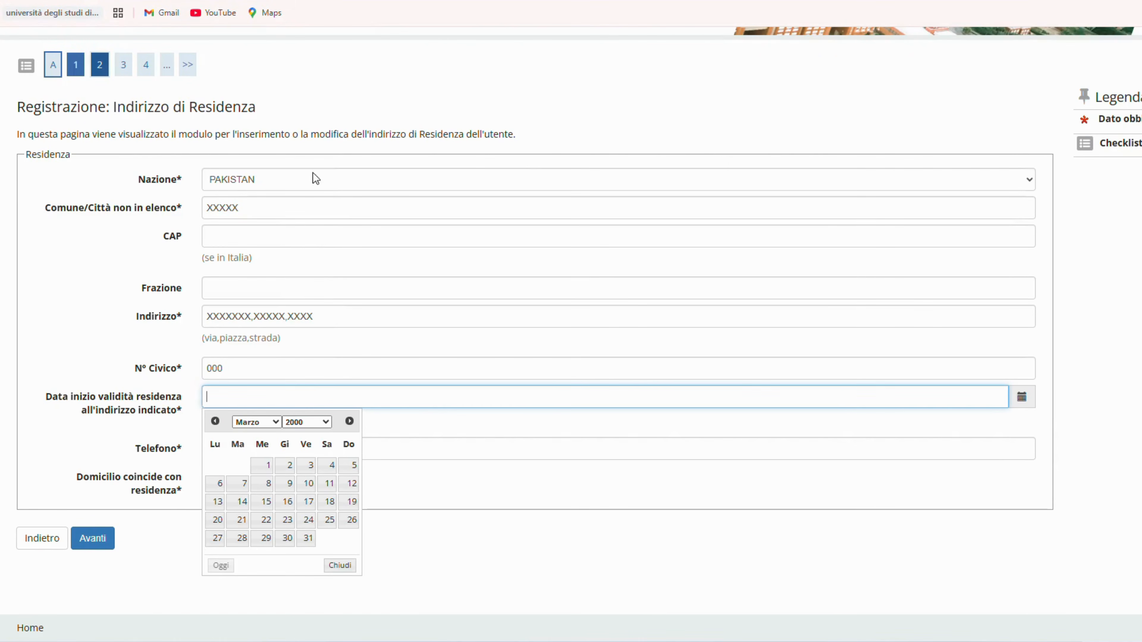
pyautogui.click(257, 470)
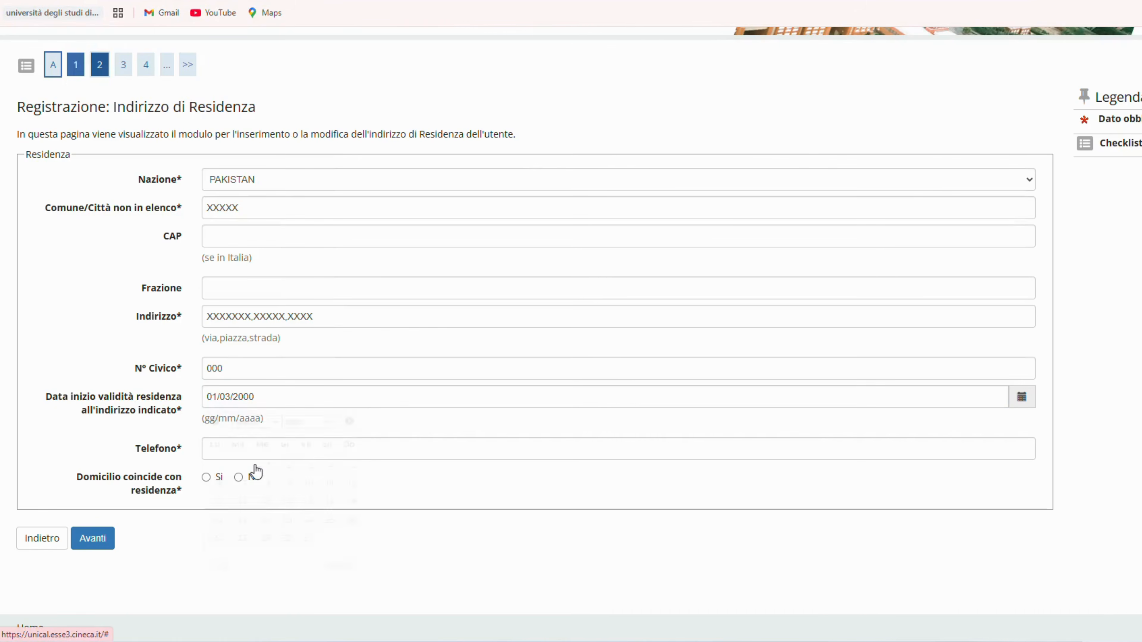
# Step: Fill the phone field with placeholder X characters, set the domicile as coinciding with the residence, and submit the residence form
pyautogui.click(230, 452)
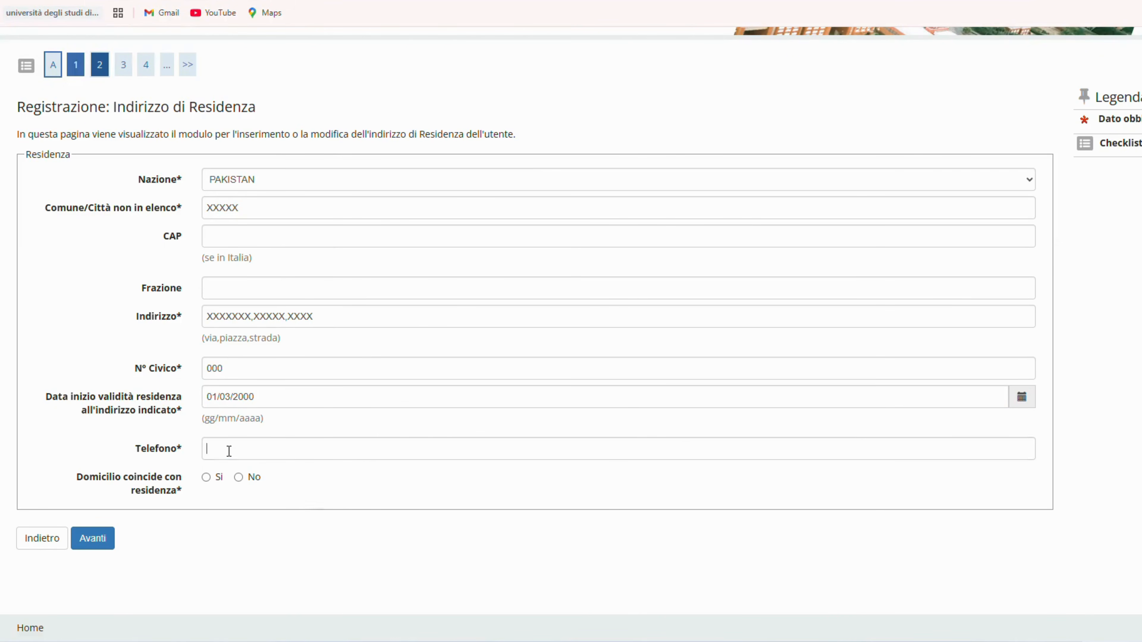
pyautogui.write('XXXXXXXXXX')
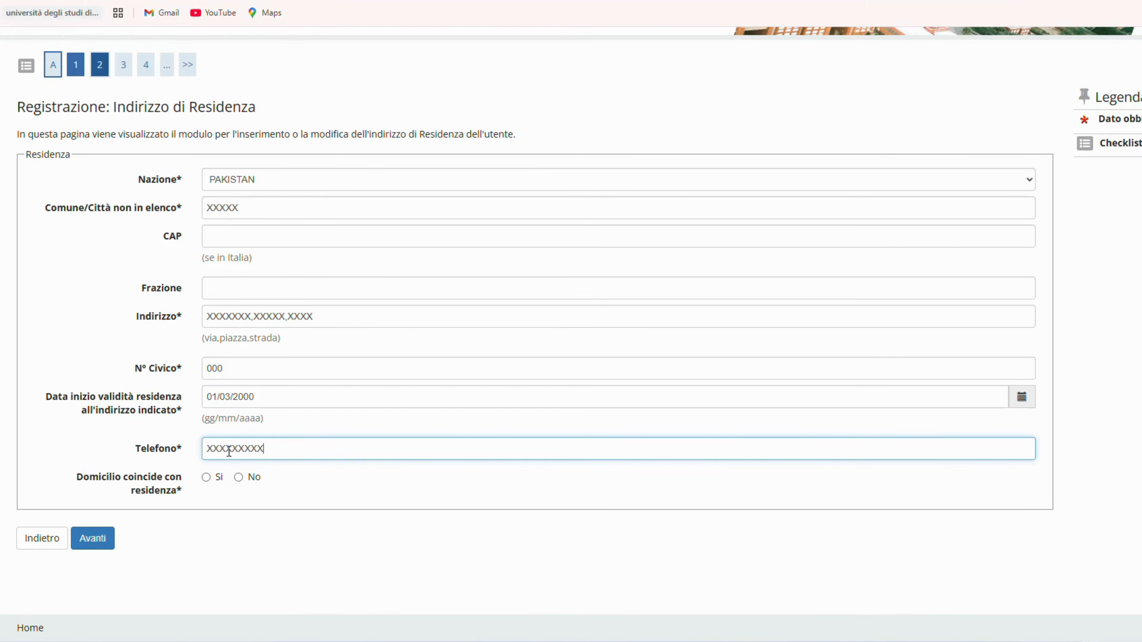
pyautogui.click(206, 477)
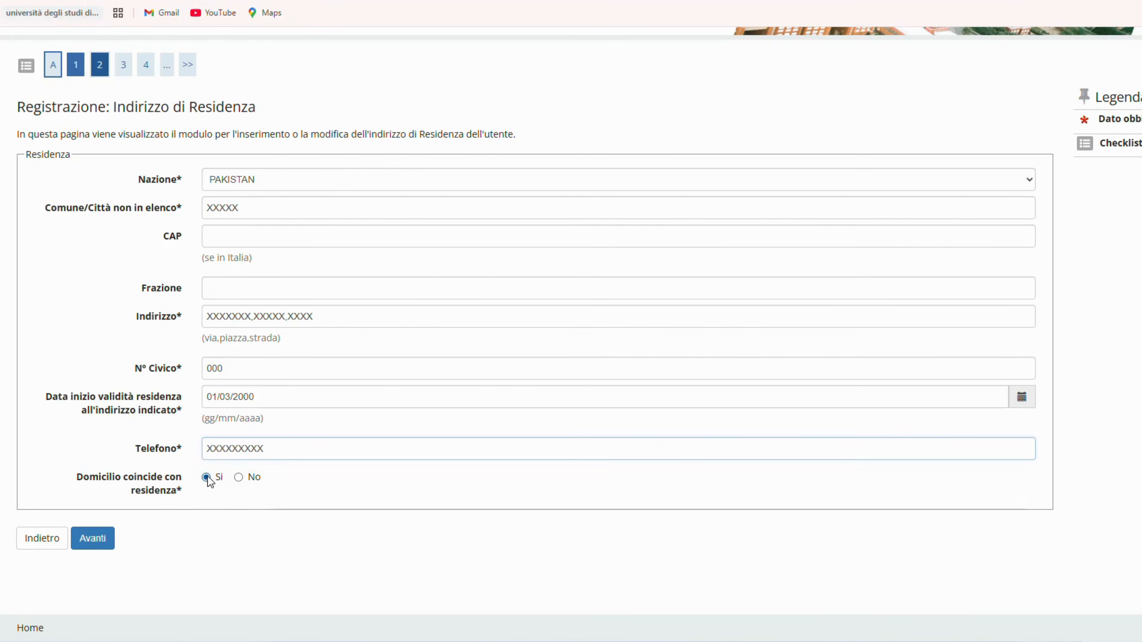
pyautogui.click(92, 543)
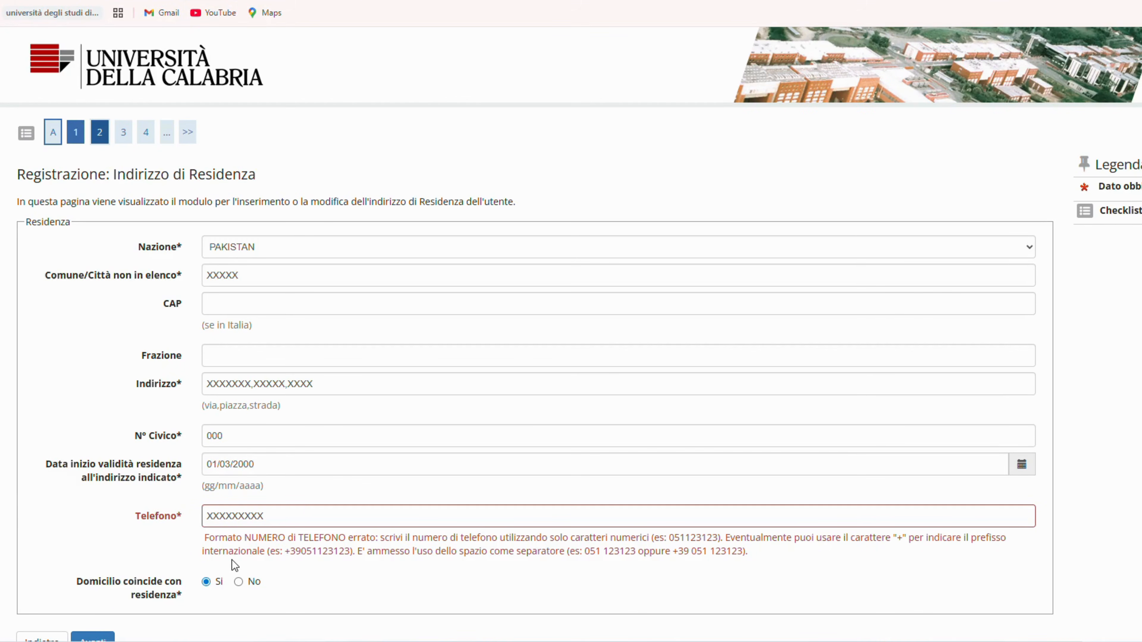
# Step: Replace the placeholder phone entry with the international-format example number from the field's hint and resubmit the residence form
pyautogui.doubleClick(248, 515)
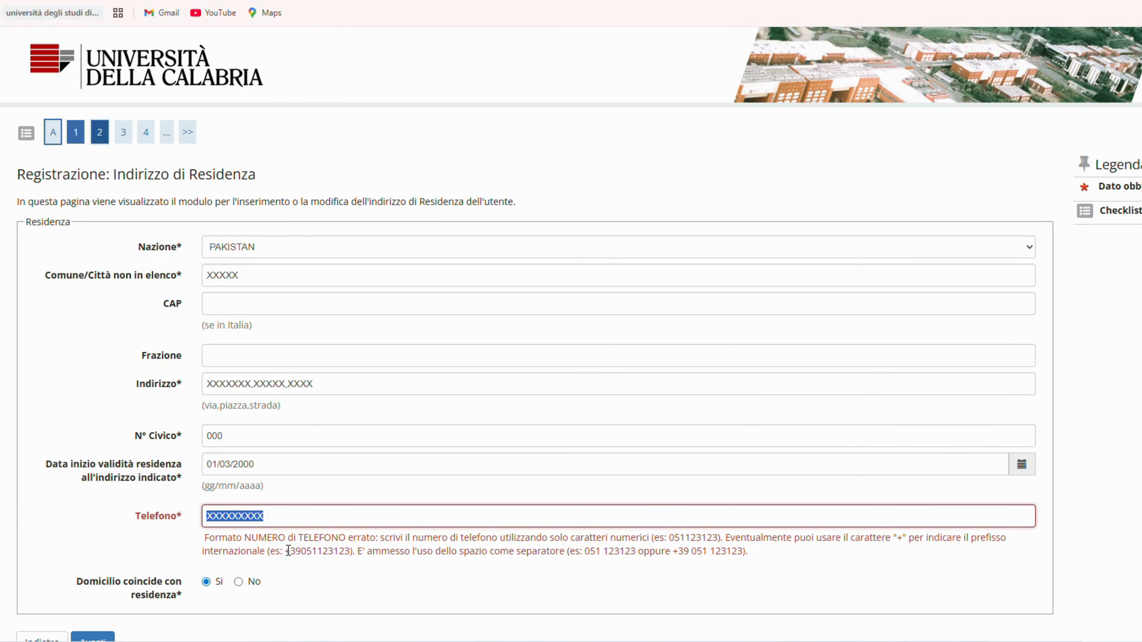
pyautogui.moveTo(287, 551); pyautogui.dragTo(348, 558)
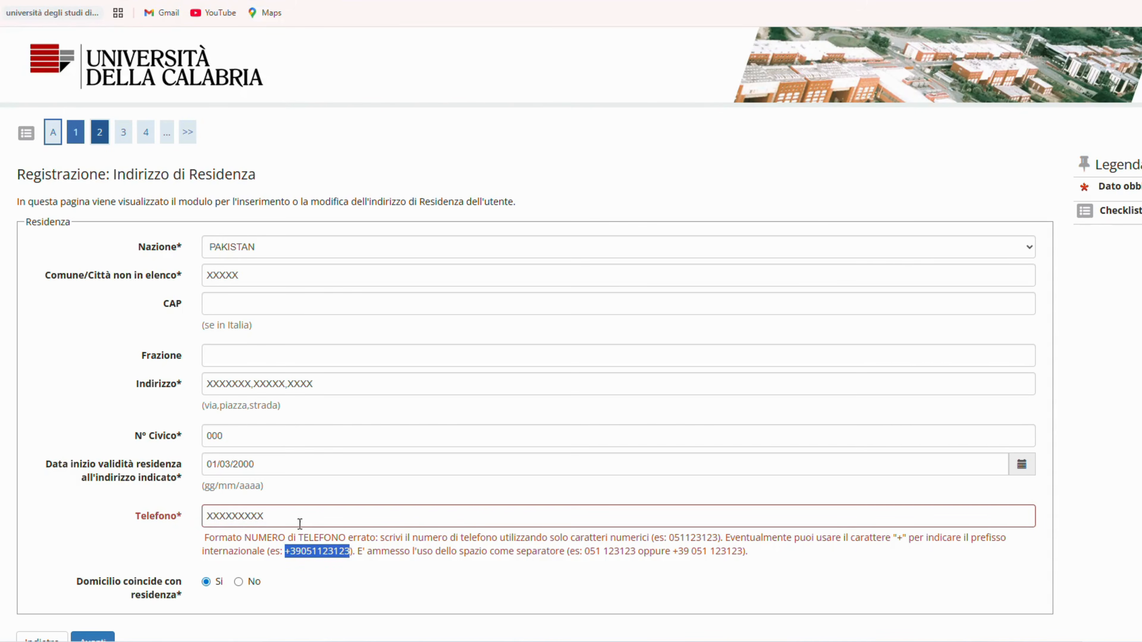
pyautogui.hotkey('ctrl', 'c')
pyautogui.click(172, 511)
pyautogui.hotkey('ctrl', 'v')
pyautogui.click(322, 586)
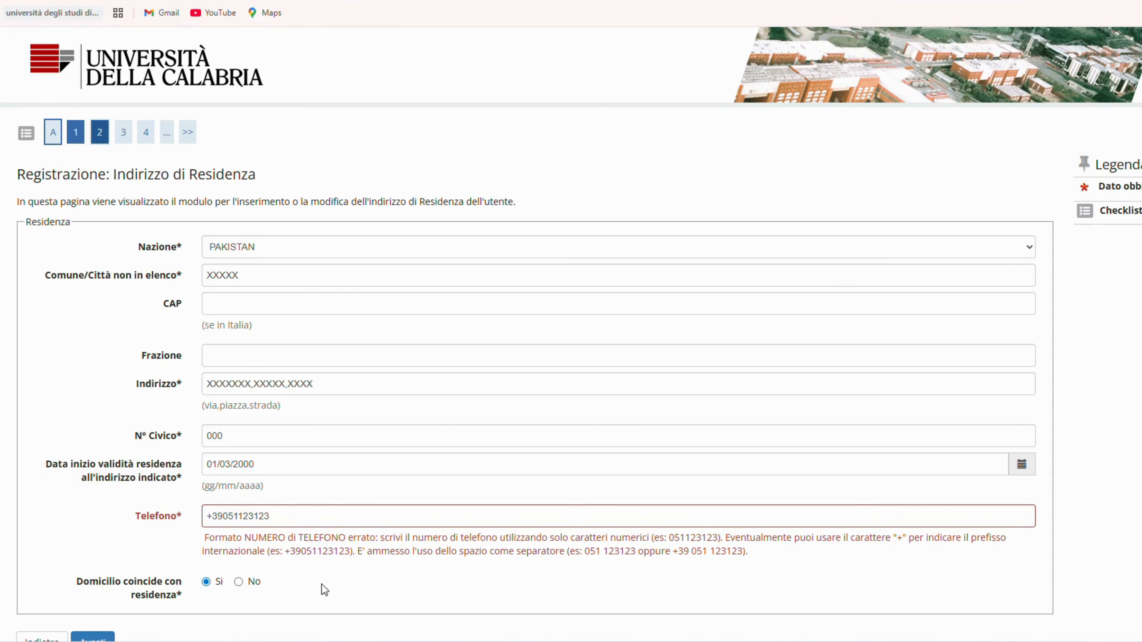
pyautogui.scroll(-2, 321, 584)
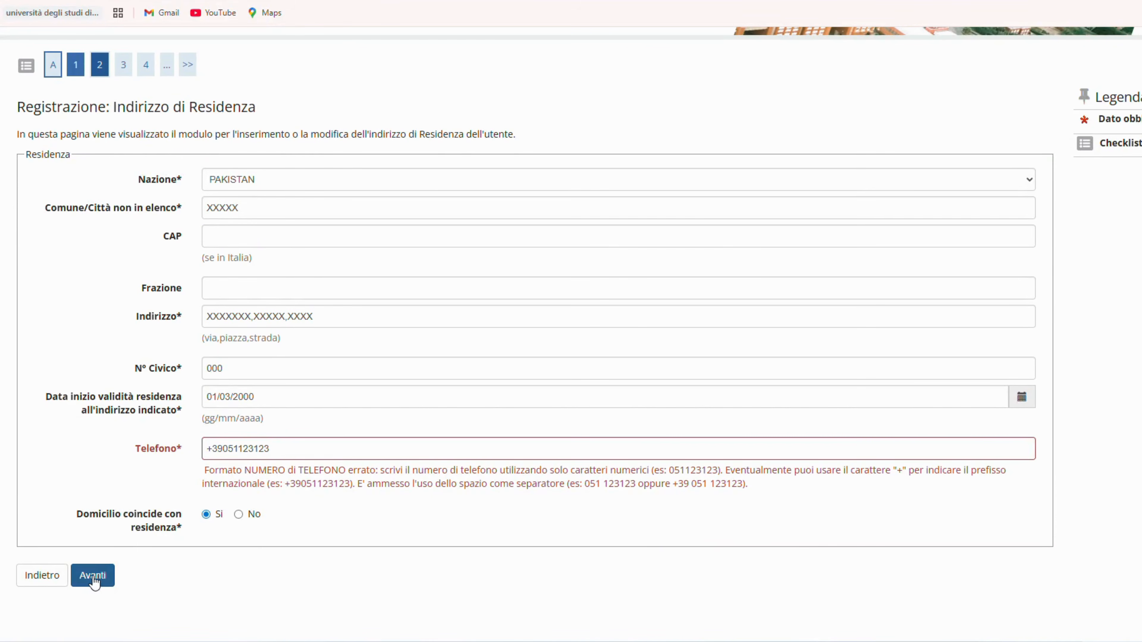
pyautogui.click(94, 580)
# Step: Enter the applicant's e-mail address in the contact details form
pyautogui.click(229, 229)
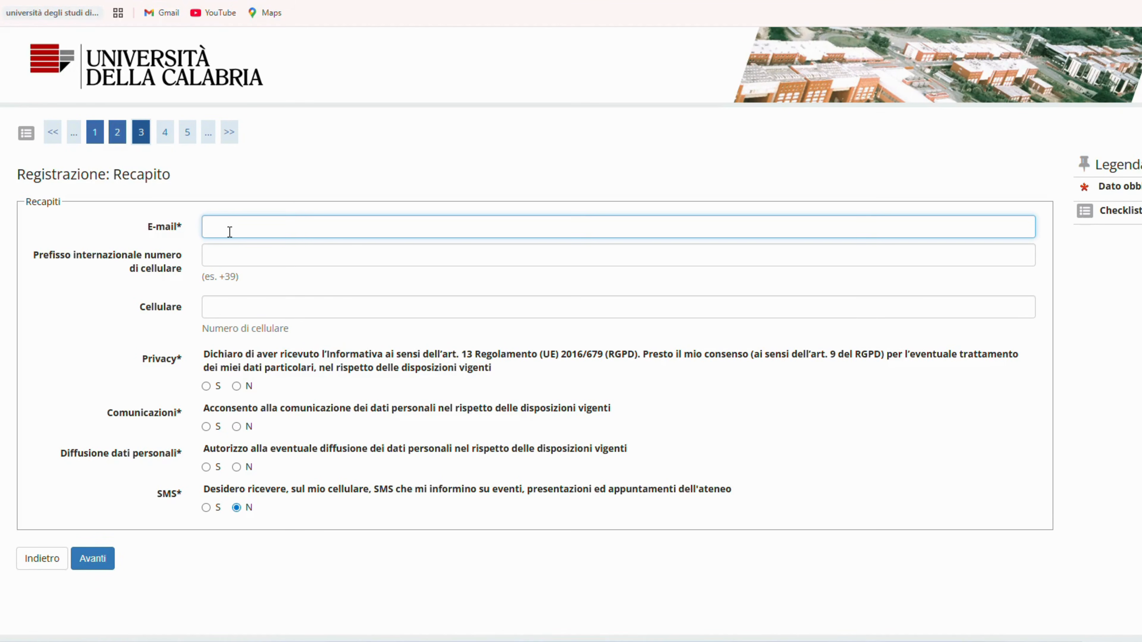
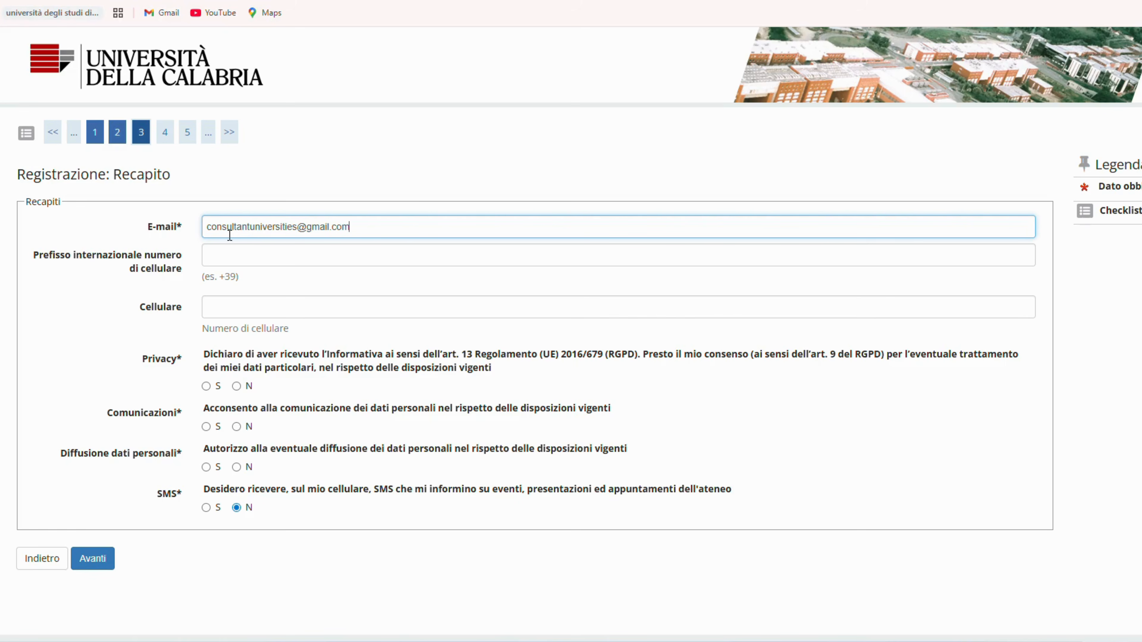
# Step: Answer S to the privacy, communications and personal data disclosure consents, keep SMS on N, and submit the contact details
pyautogui.click(207, 387)
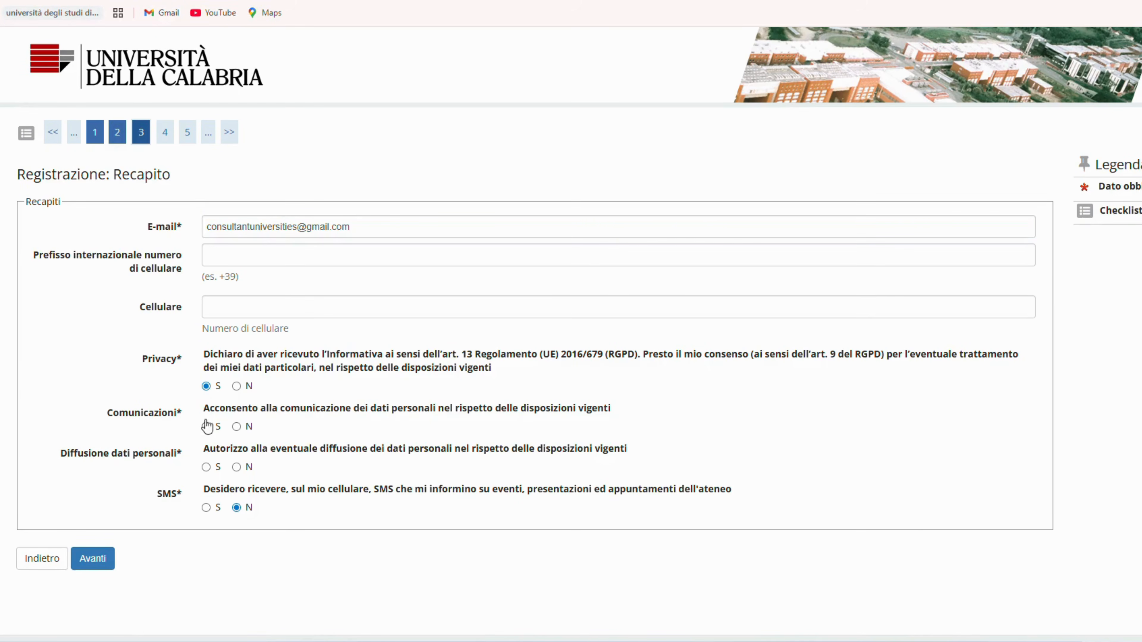
pyautogui.click(207, 468)
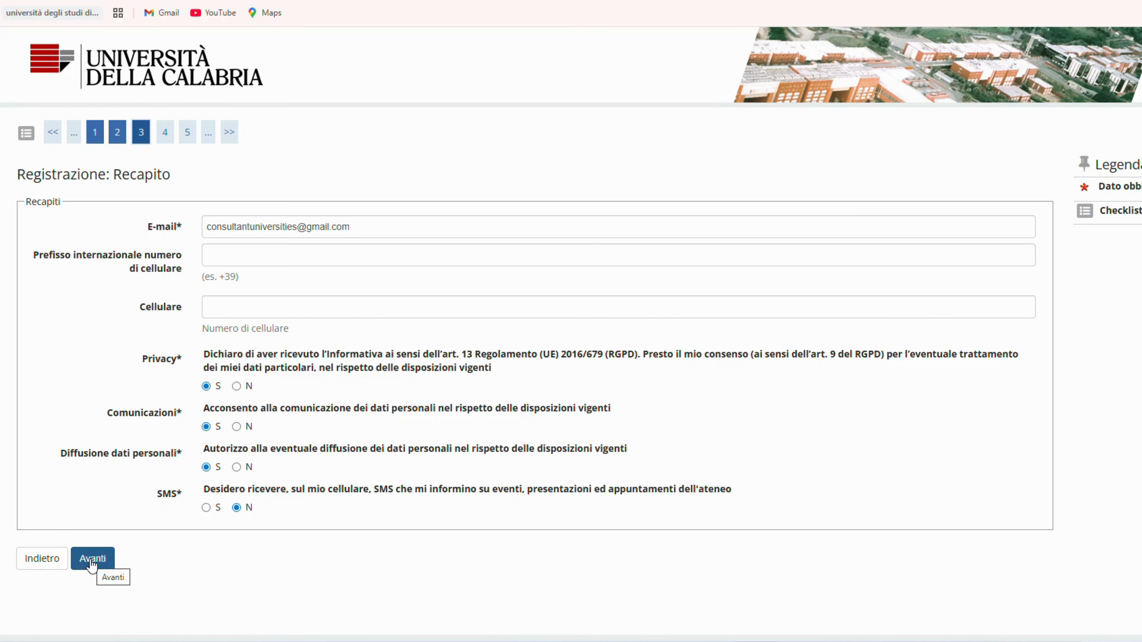
pyautogui.click(91, 561)
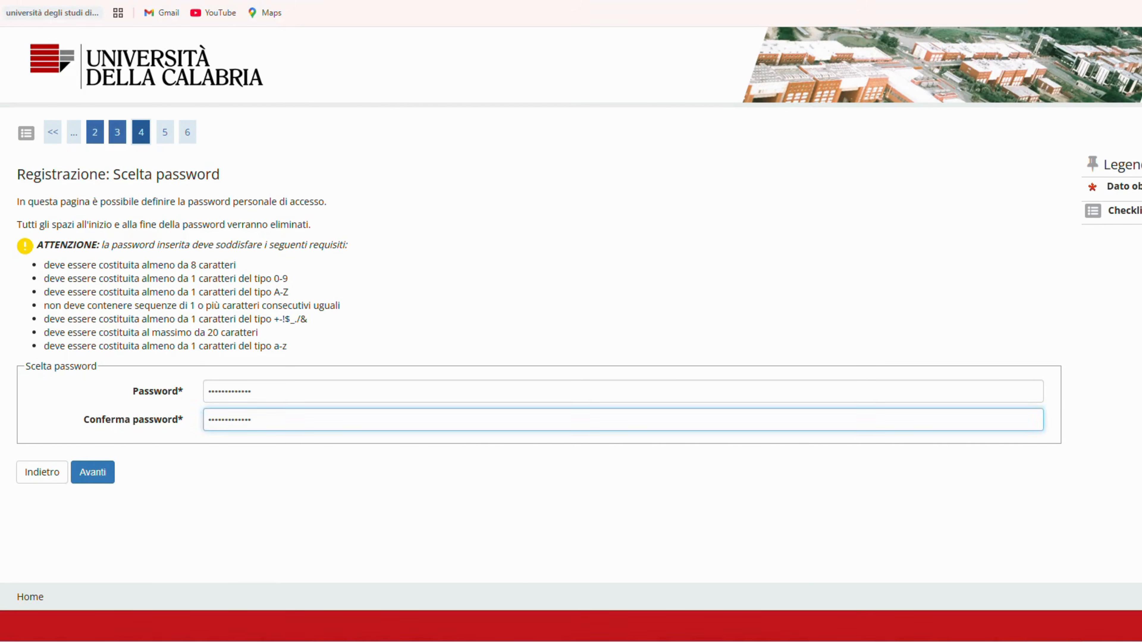
# Step: Submit the chosen account password, review the personal and residence data in the summary, and confirm the registration
pyautogui.click(92, 474)
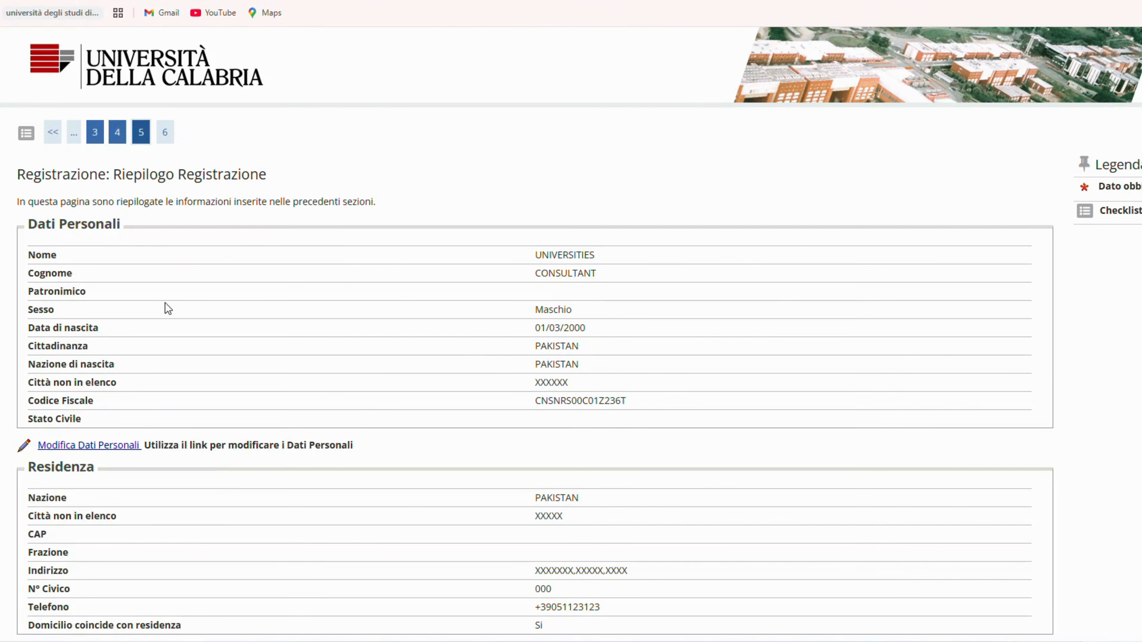
pyautogui.scroll(-3, 165, 303)
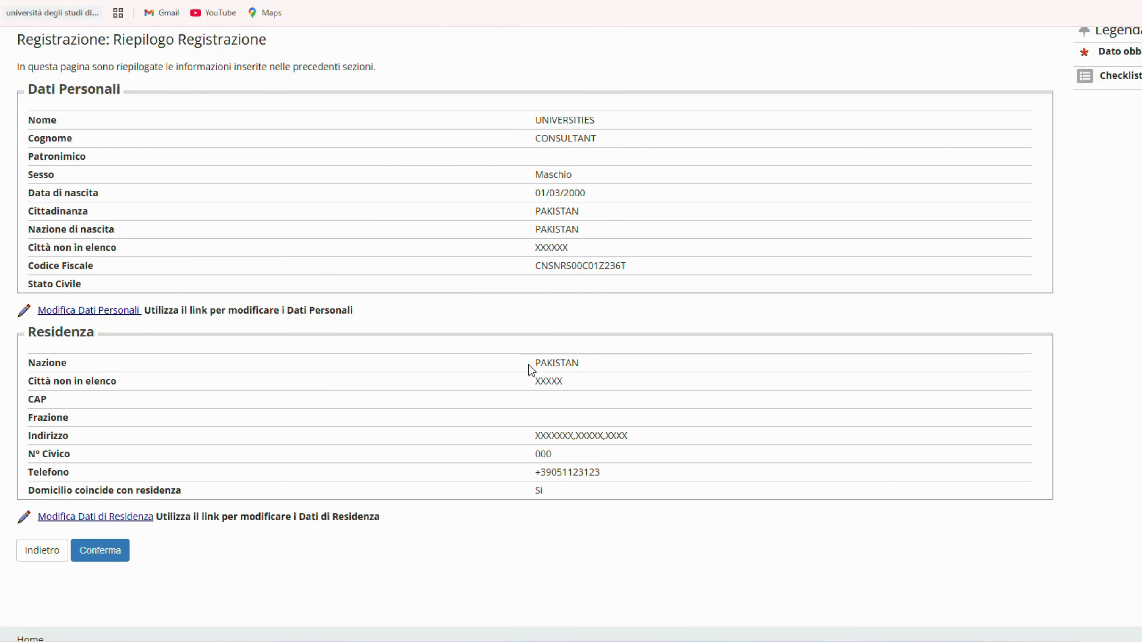
pyautogui.scroll(-1, 528, 365)
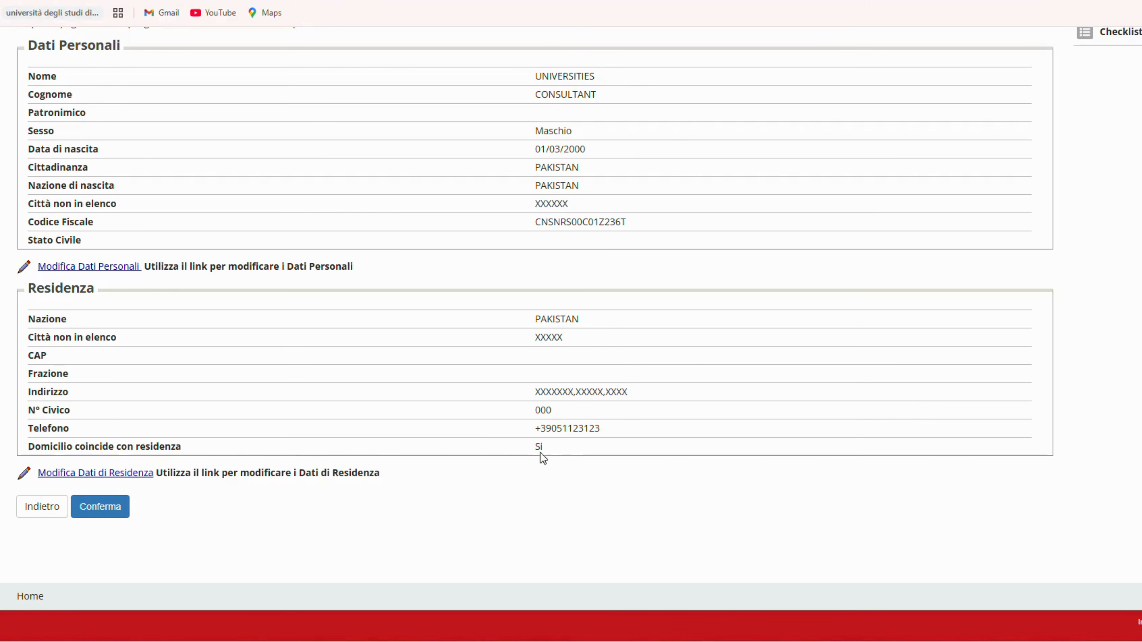
pyautogui.click(113, 512)
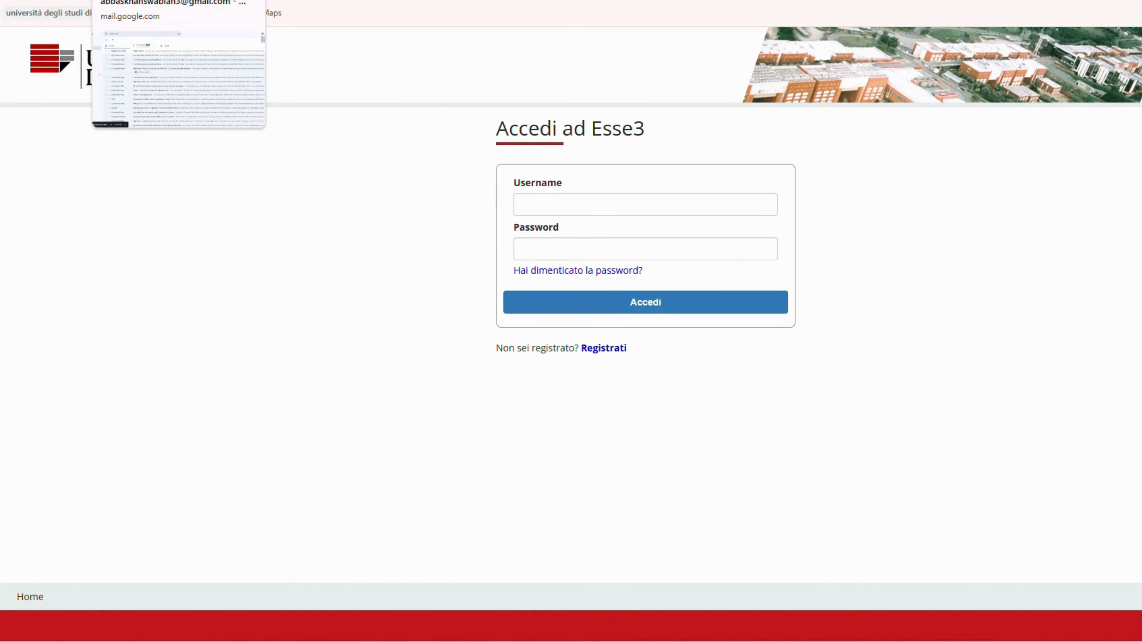
# Step: Switch to Gmail and open the Registrazione message from Segreteria Studenti to examine the registration notice and login credentials
pyautogui.click(148, 0)
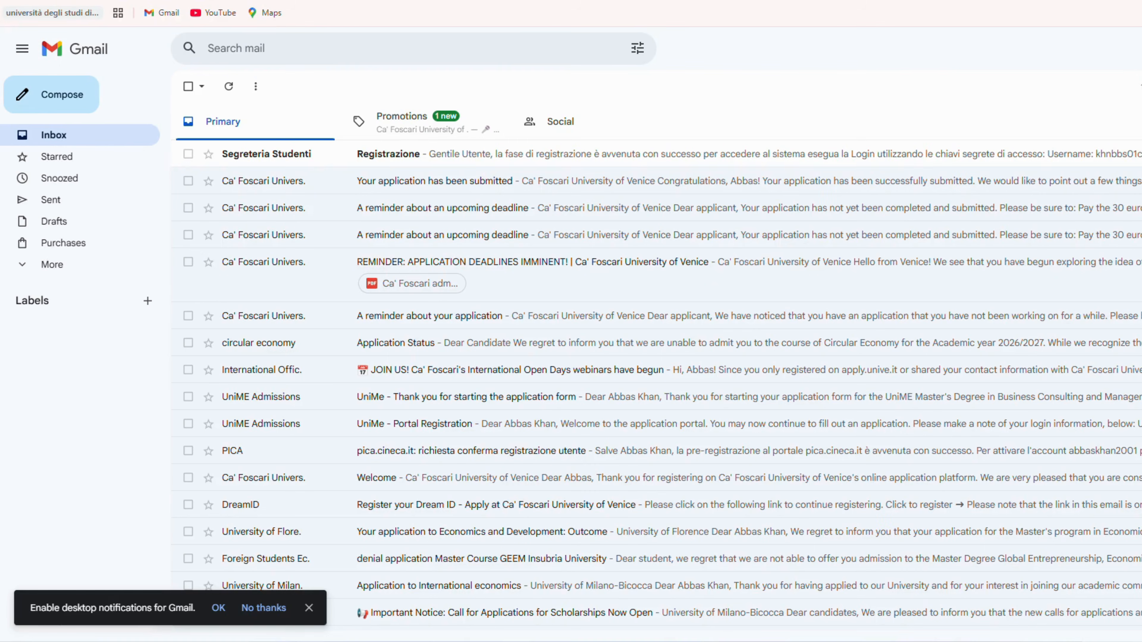
pyautogui.click(393, 160)
pyautogui.moveTo(220, 301); pyautogui.dragTo(376, 311)
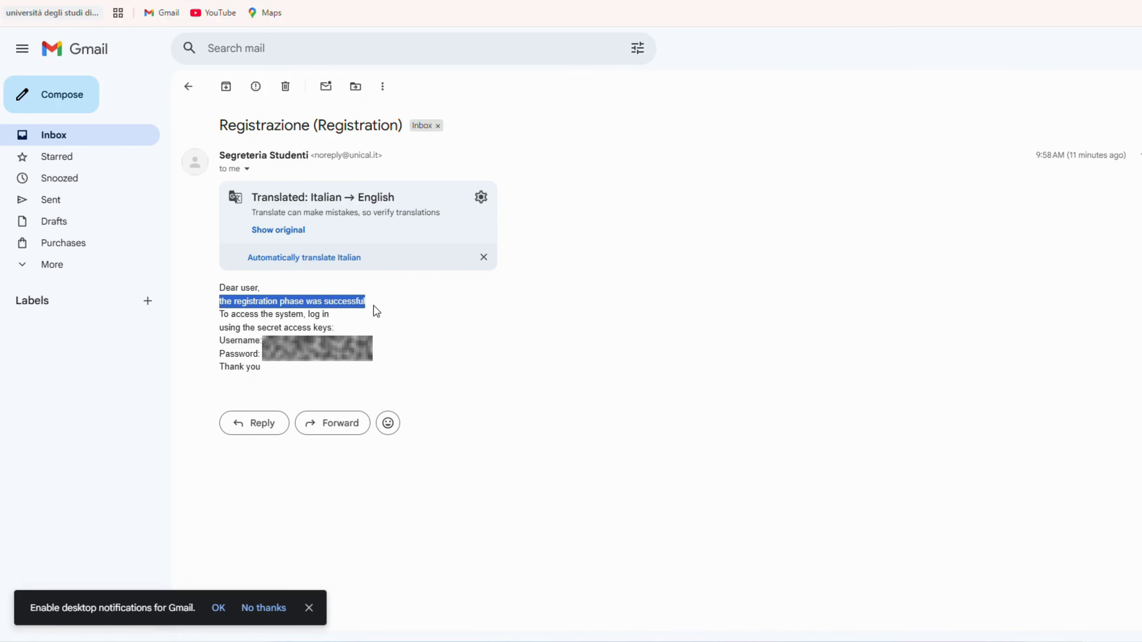
pyautogui.moveTo(267, 336); pyautogui.dragTo(327, 333)
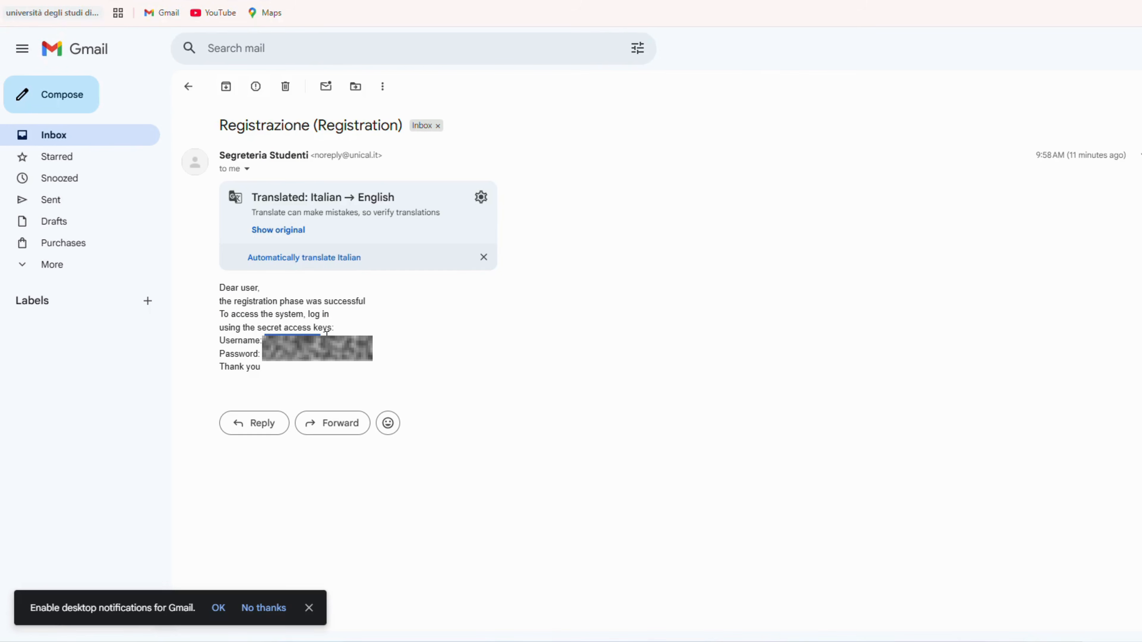
pyautogui.click(393, 353)
# Step: Return to the Esse3 login page and sign in with the applicant's saved username and password
pyautogui.click(581, 1)
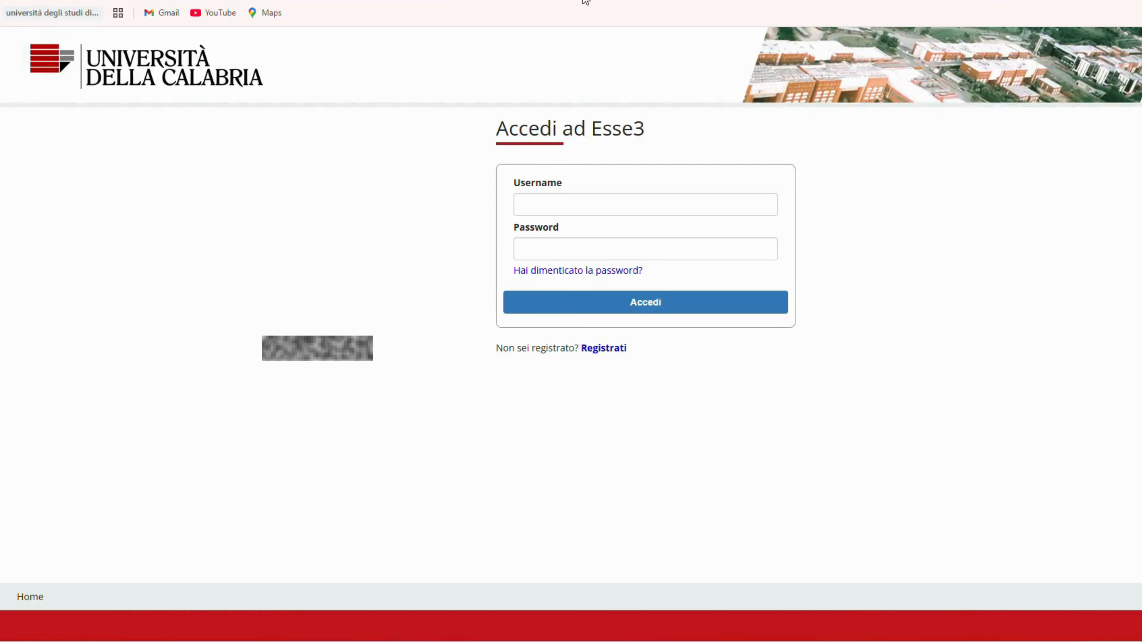
pyautogui.click(575, 207)
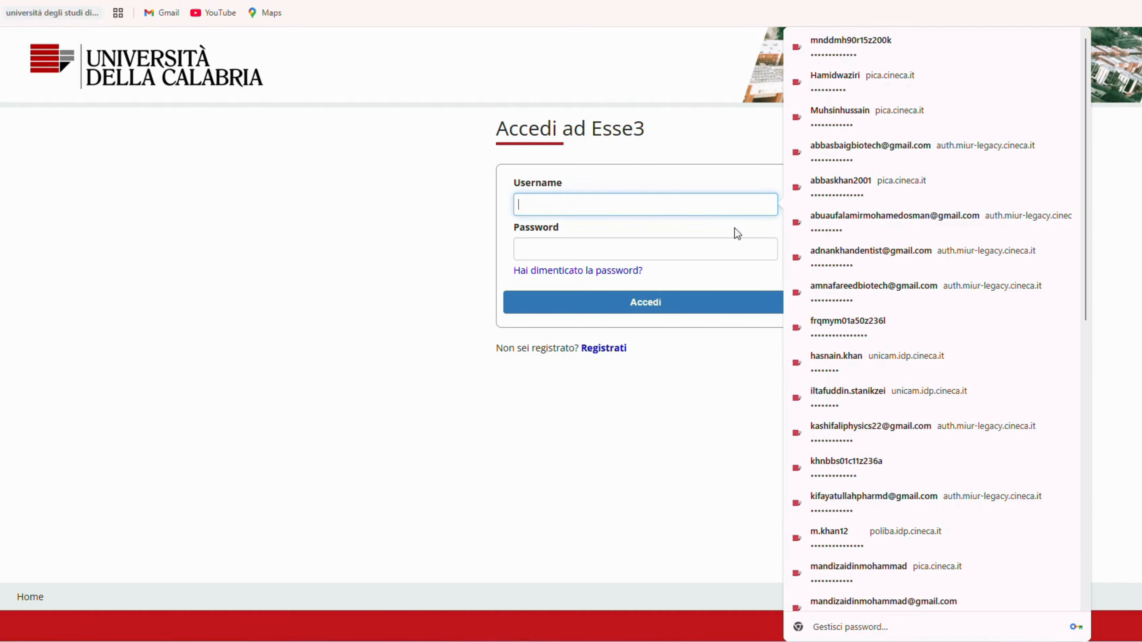
pyautogui.click(881, 474)
pyautogui.click(670, 305)
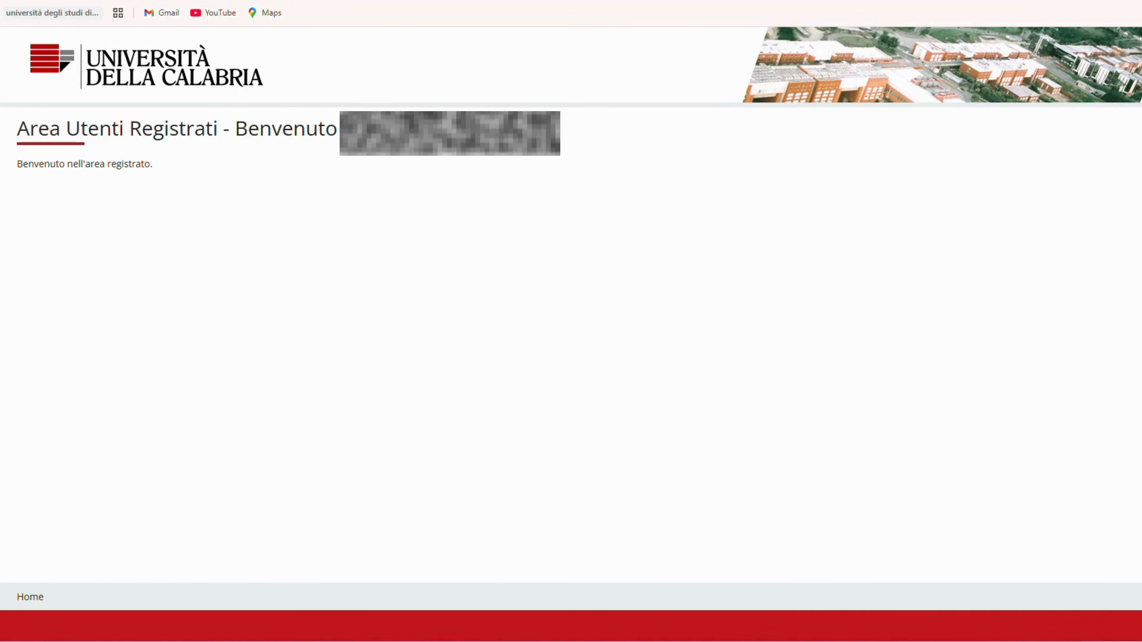
# Step: Switch the portal language to English and display the Registrar's Office options
pyautogui.click(1140, 65)
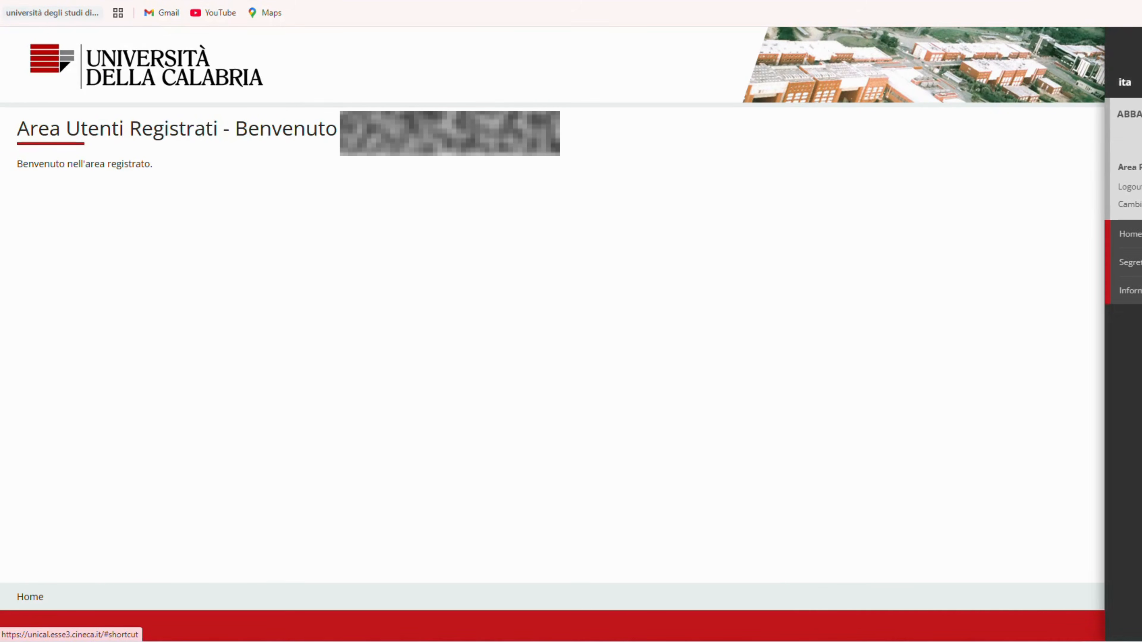
pyautogui.click(1140, 262)
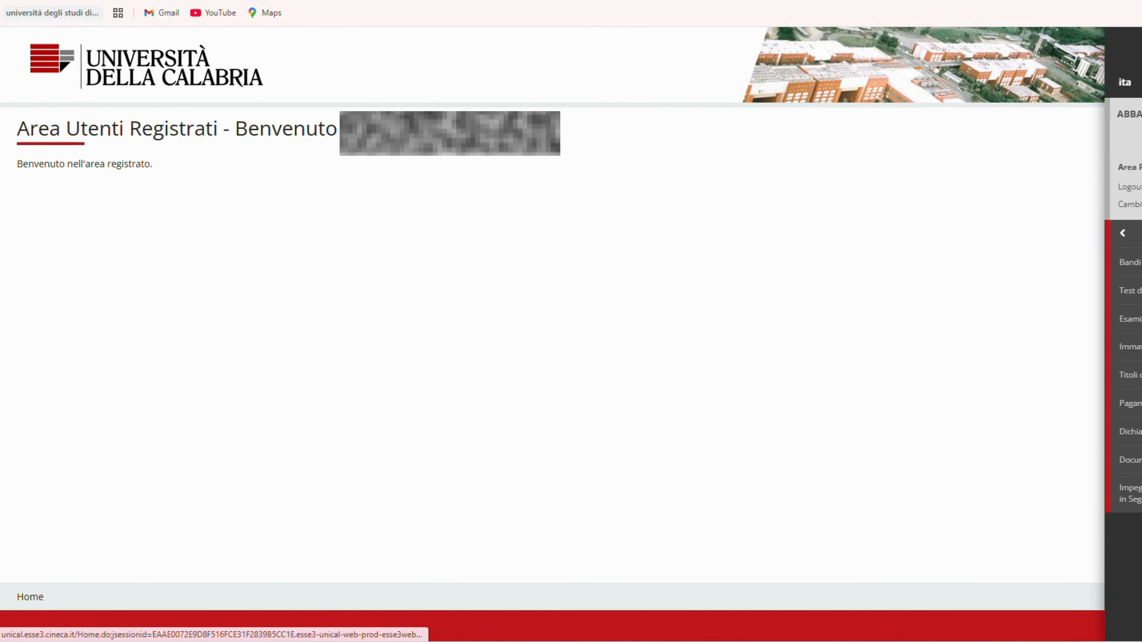
pyautogui.click(1139, 83)
pyautogui.click(698, 87)
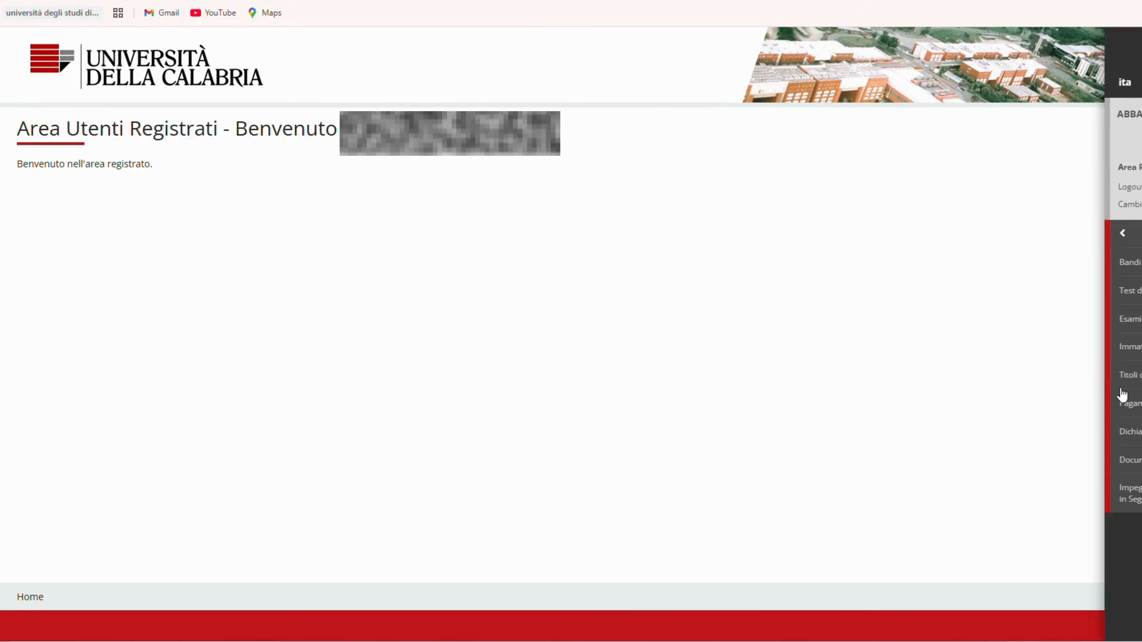
pyautogui.click(1116, 66)
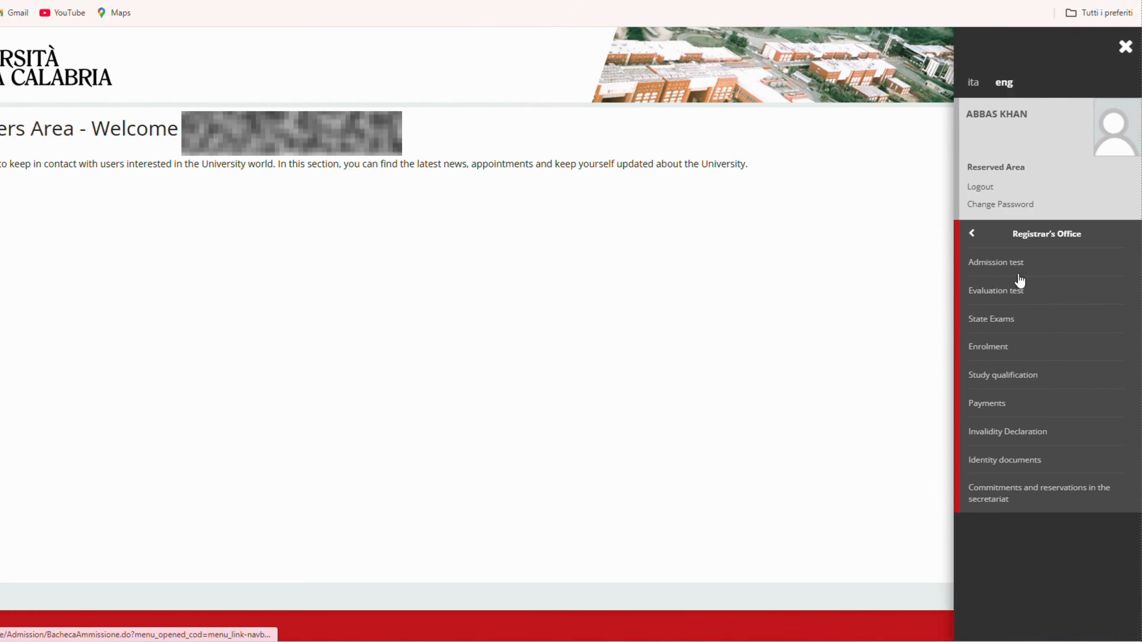
# Step: Go to the Admission test area, resume the pending Test registration process, and start the registration
pyautogui.click(1009, 265)
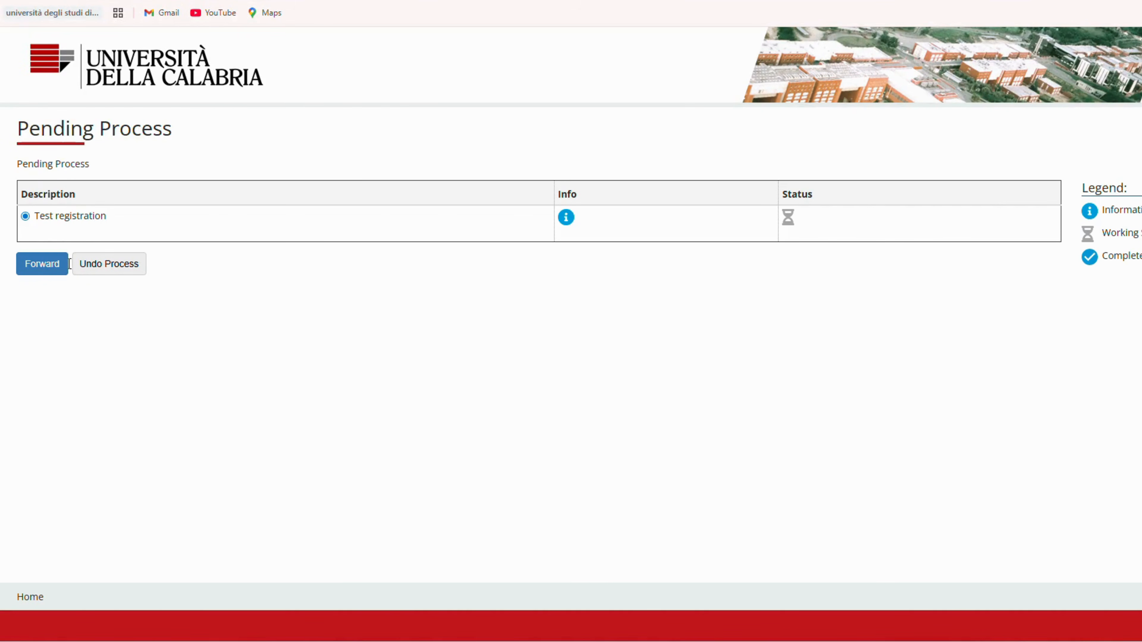
pyautogui.click(43, 267)
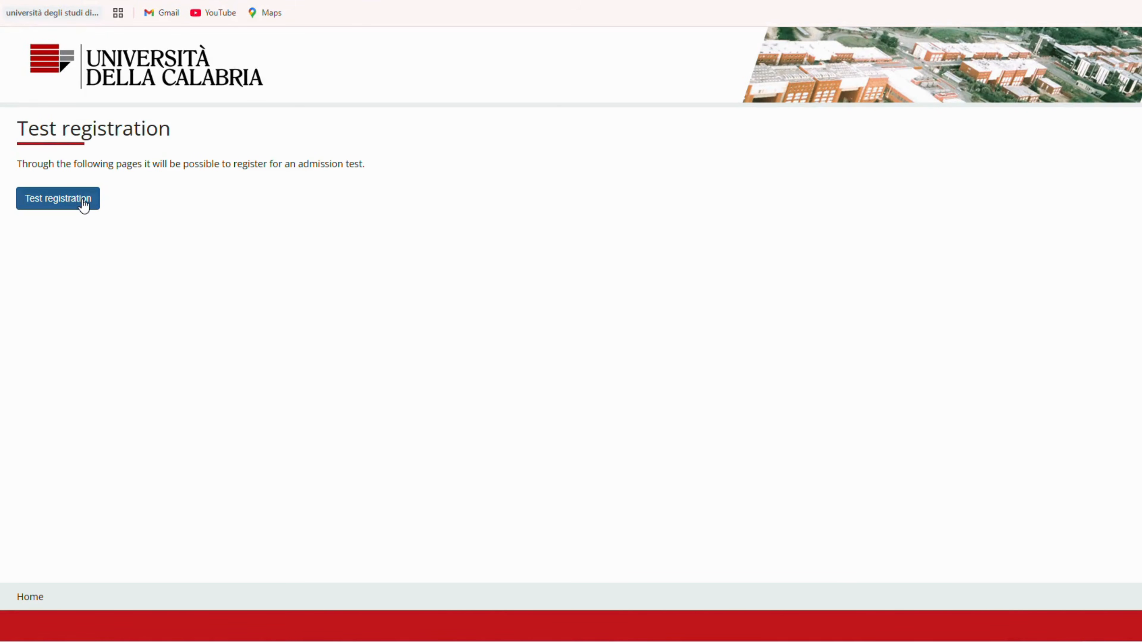
pyautogui.click(82, 204)
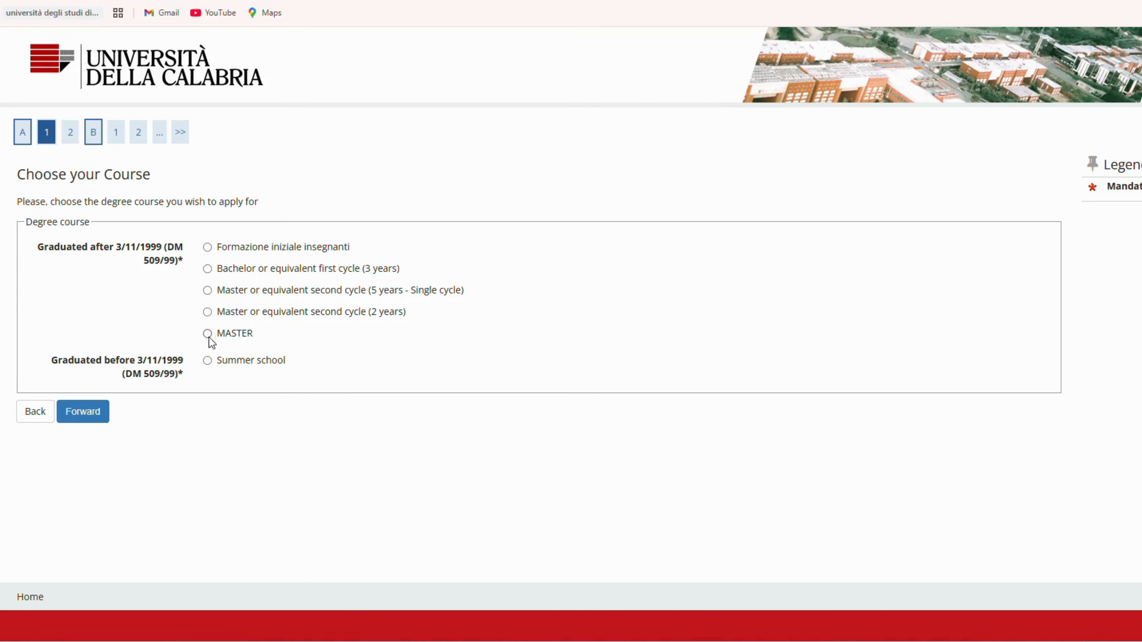
# Step: Choose Master or equivalent second cycle (2 years) as the degree course and look through the courses for extra-EU students
pyautogui.click(208, 312)
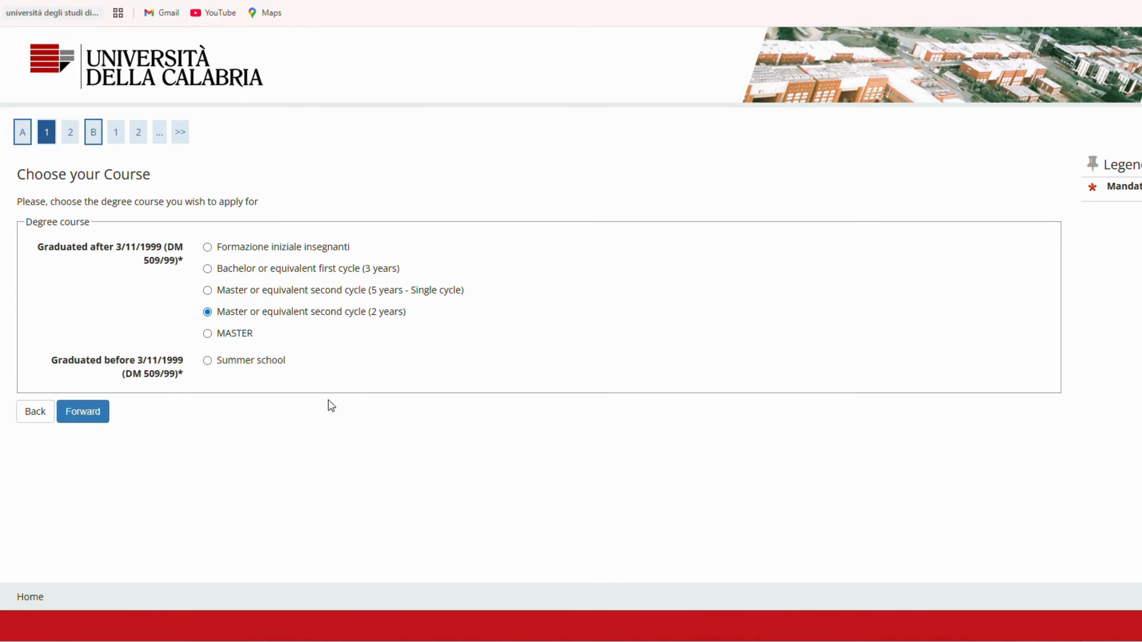
pyautogui.click(93, 413)
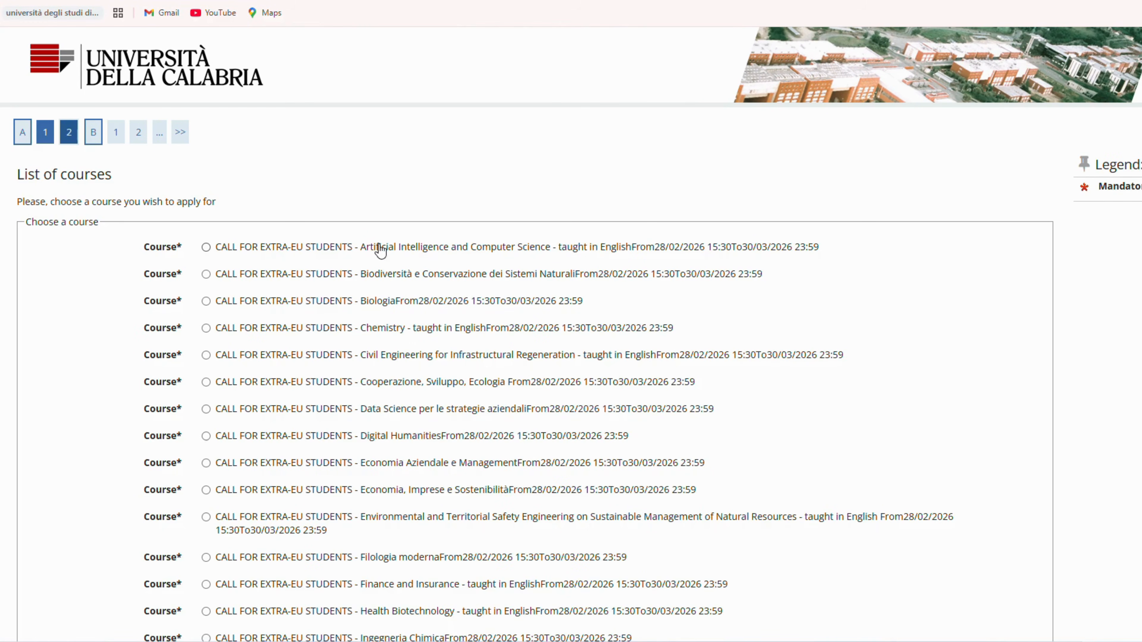
pyautogui.scroll(-5, 410, 342)
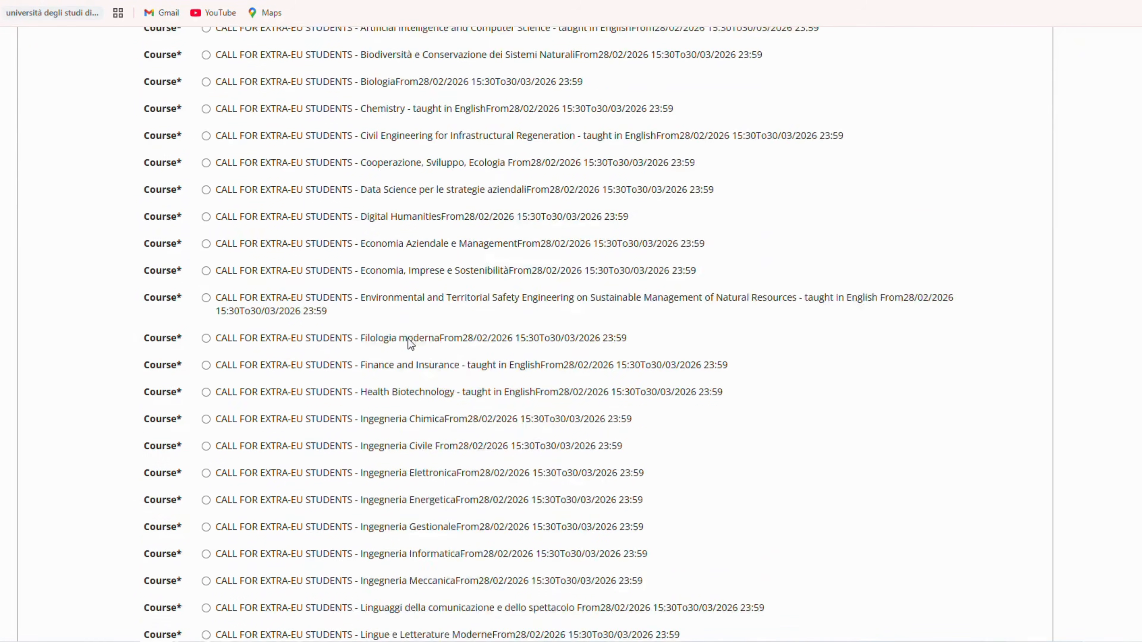
pyautogui.scroll(-13, 410, 344)
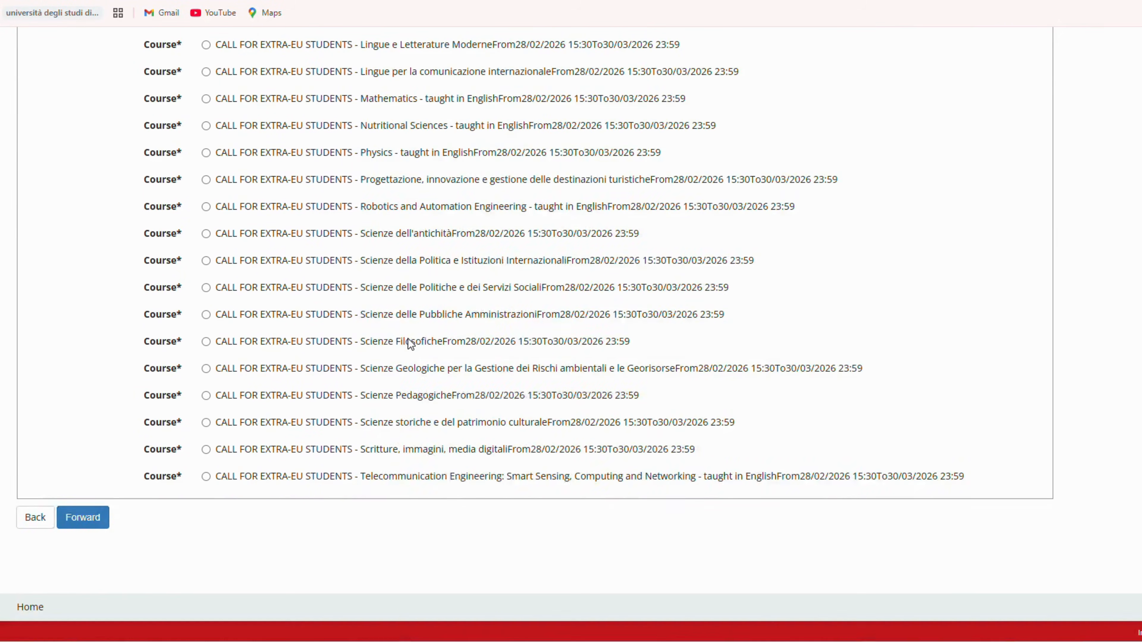
pyautogui.scroll(2, 435, 454)
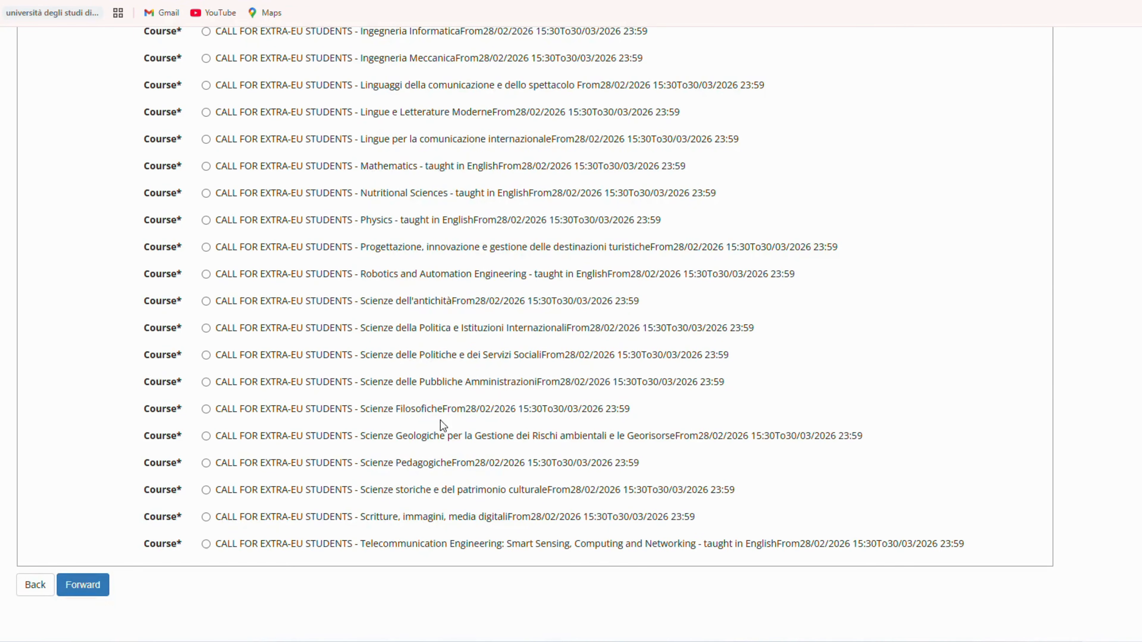
# Step: Select the extra-EU call for Finance and Insurance - taught in English and submit the course choice
pyautogui.scroll(5, 441, 422)
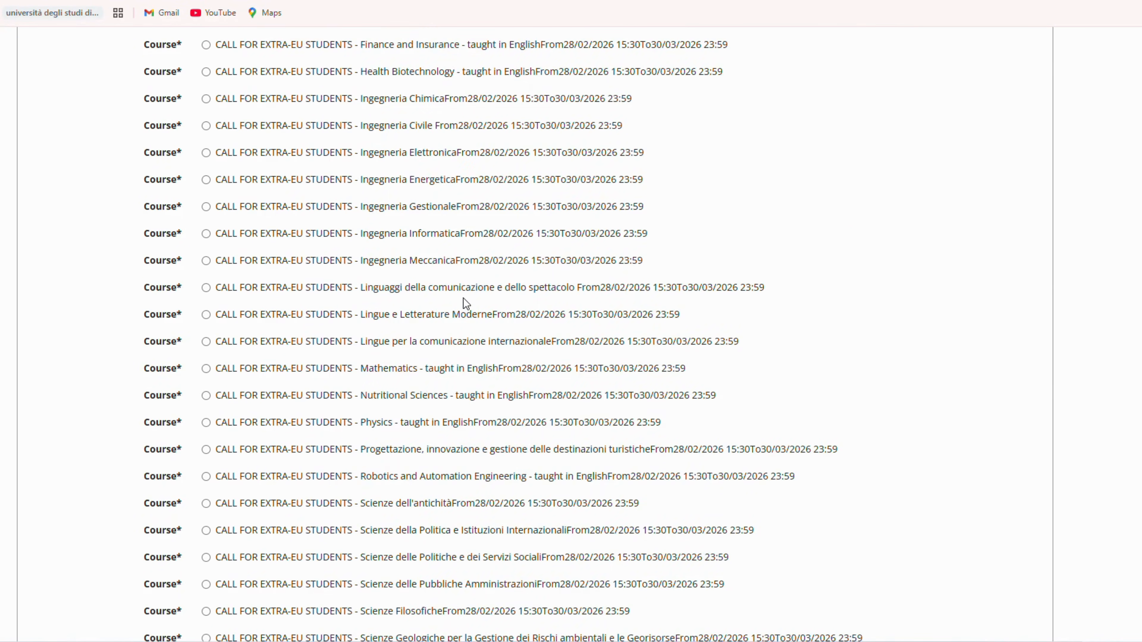
pyautogui.scroll(8, 247, 416)
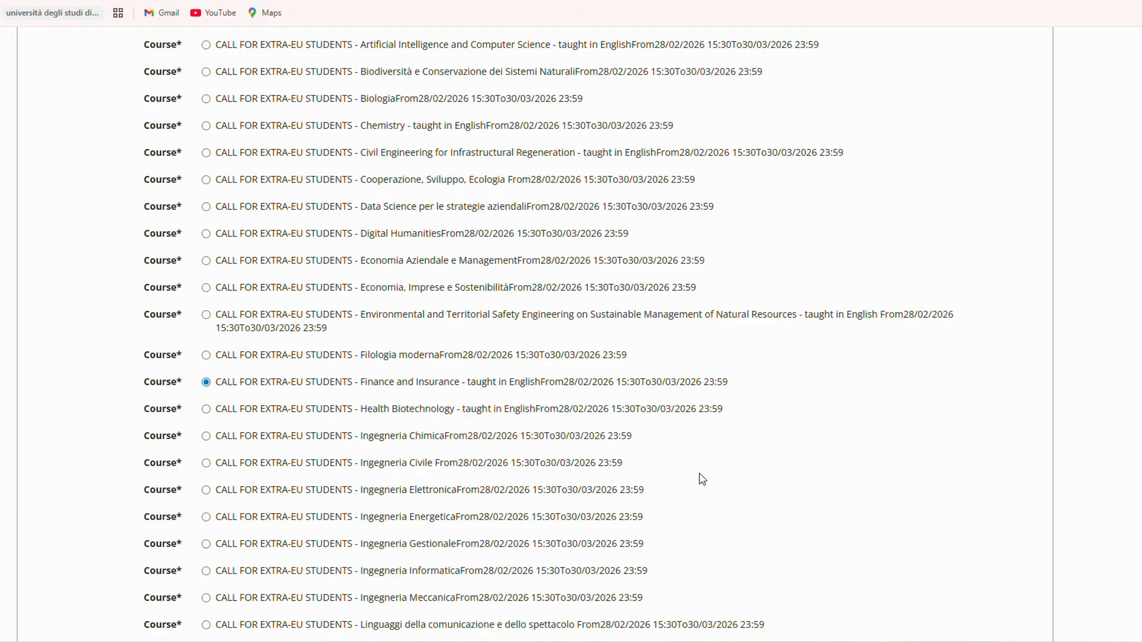
pyautogui.scroll(-10, 700, 473)
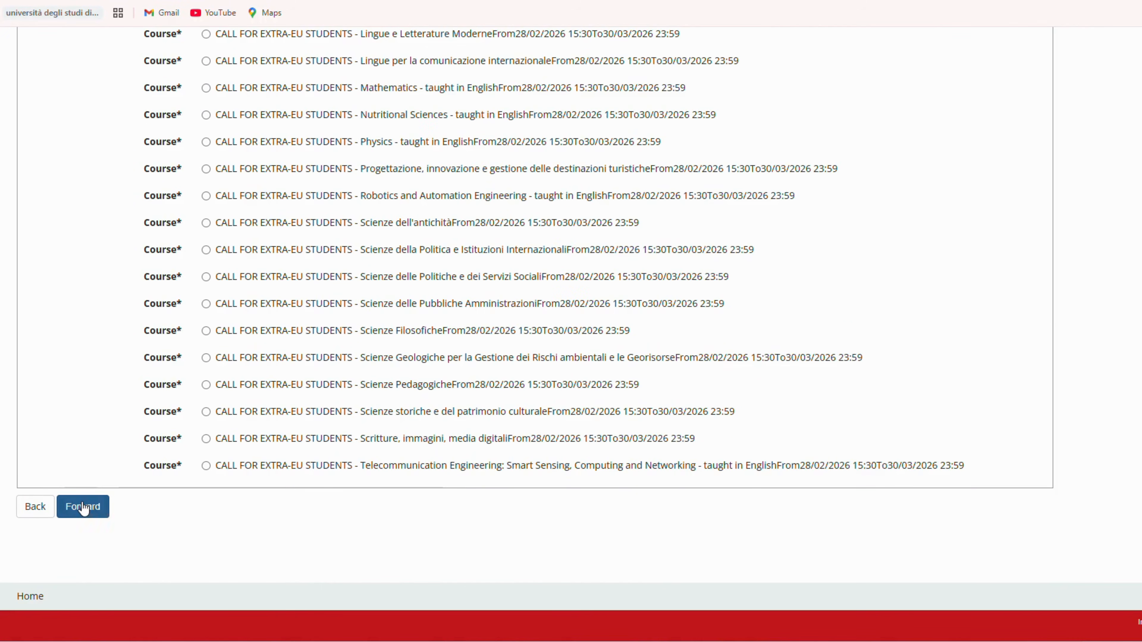
pyautogui.click(83, 507)
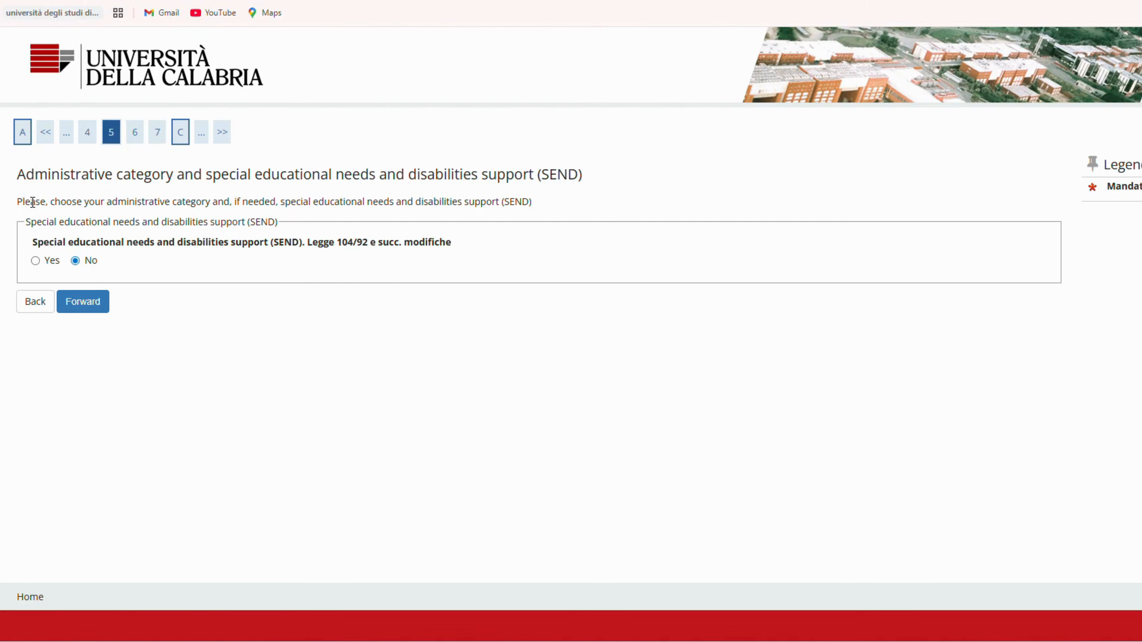
# Step: Answer No to special educational needs and disabilities support and continue the application
pyautogui.moveTo(32, 202); pyautogui.dragTo(570, 203)
pyautogui.click(570, 203)
pyautogui.click(36, 261)
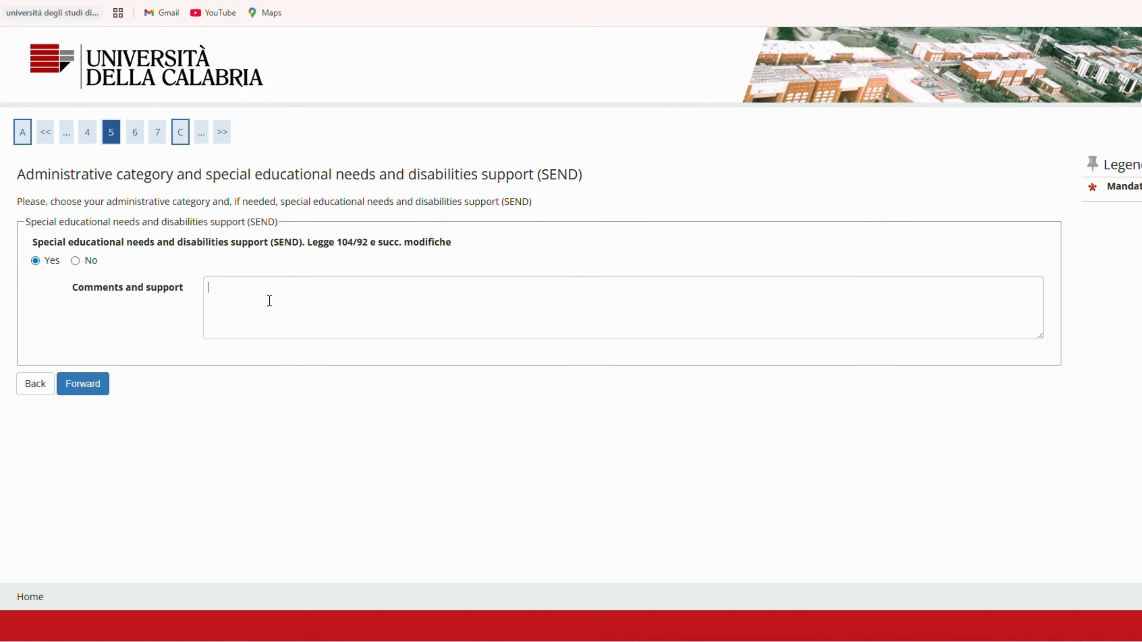
pyautogui.click(269, 301)
pyautogui.click(75, 261)
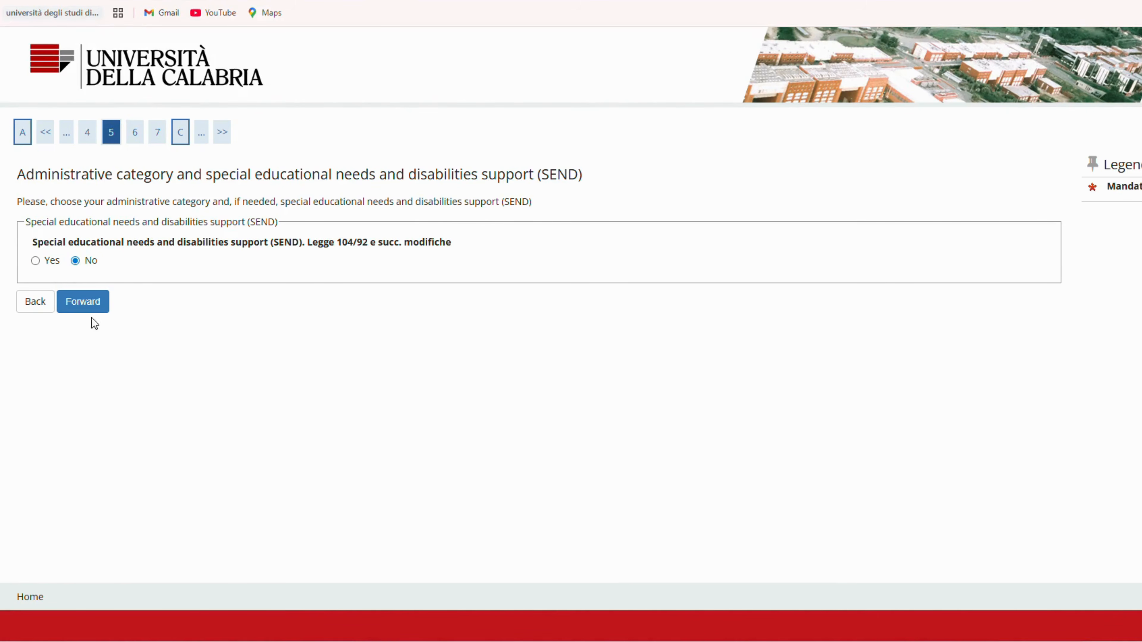
pyautogui.click(89, 307)
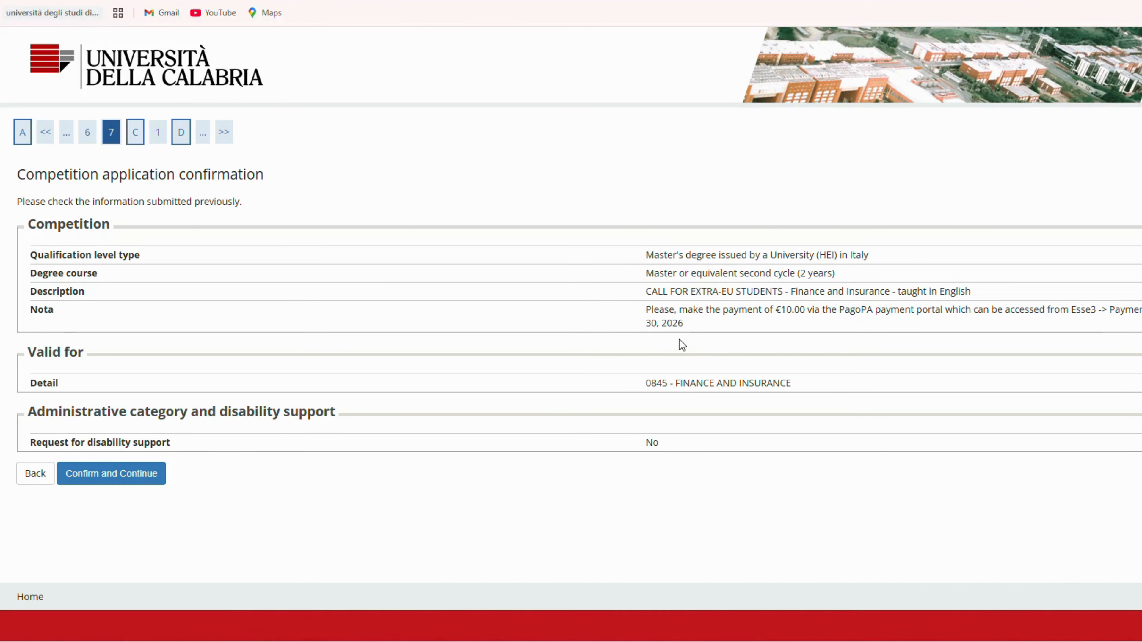
# Step: Confirm the competition application and continue past the disability declarations without adding one
pyautogui.click(126, 484)
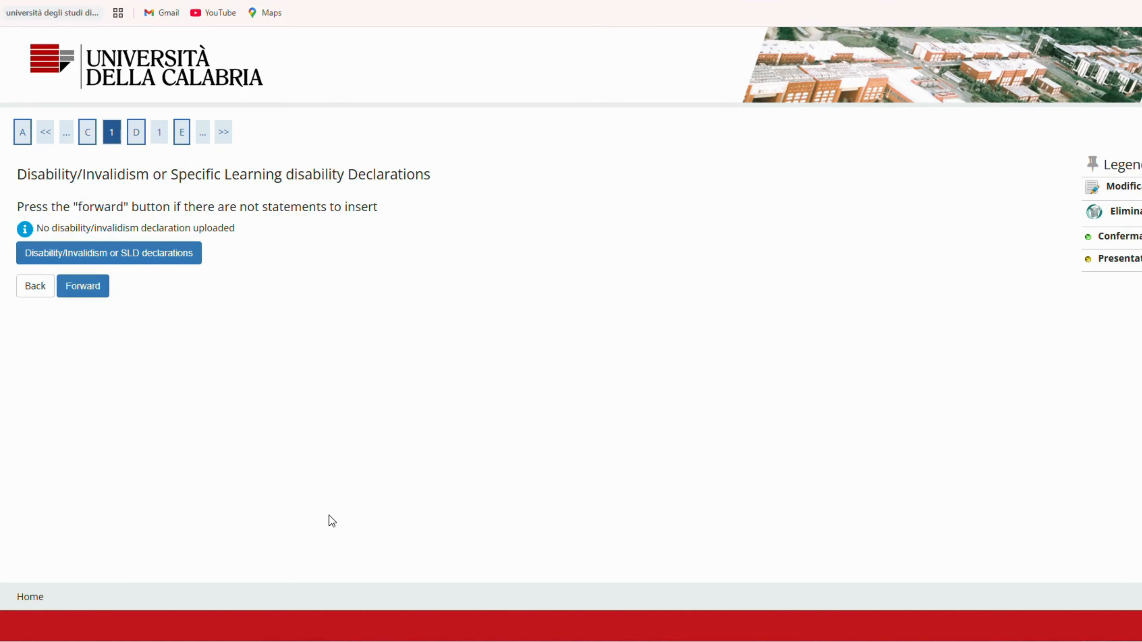
pyautogui.click(92, 291)
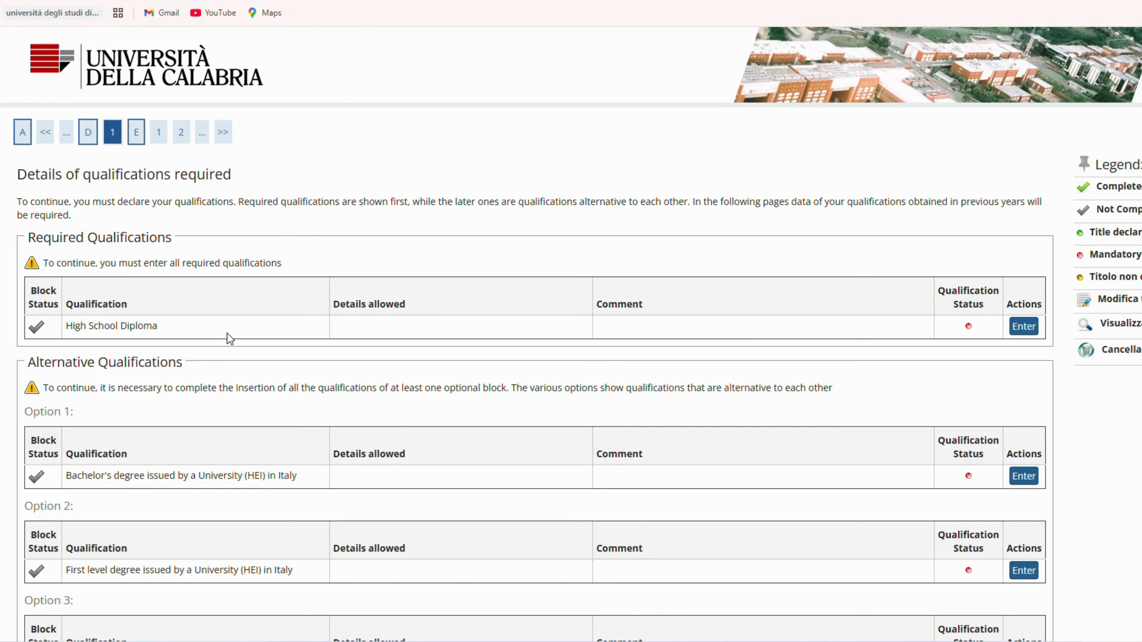
# Step: Declare a foreign high school diploma from a foreign institute: General Certificate of Secondary Education, Pre-Engineering, 2020, grade 804/1100, Pakistan
pyautogui.scroll(-5, 241, 340)
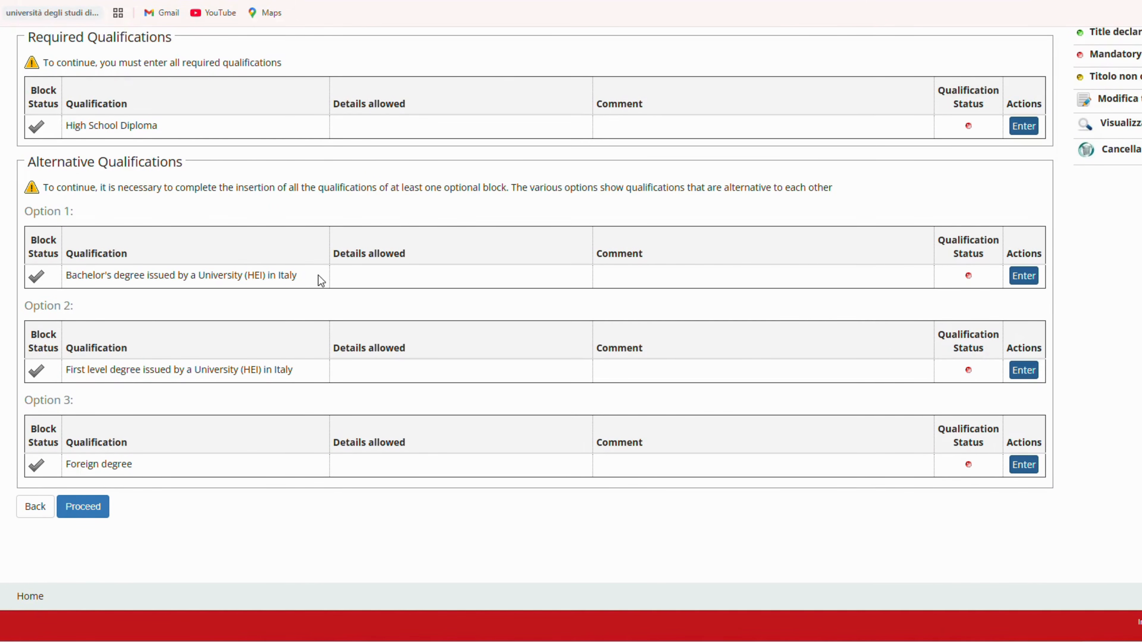
pyautogui.scroll(1, 510, 466)
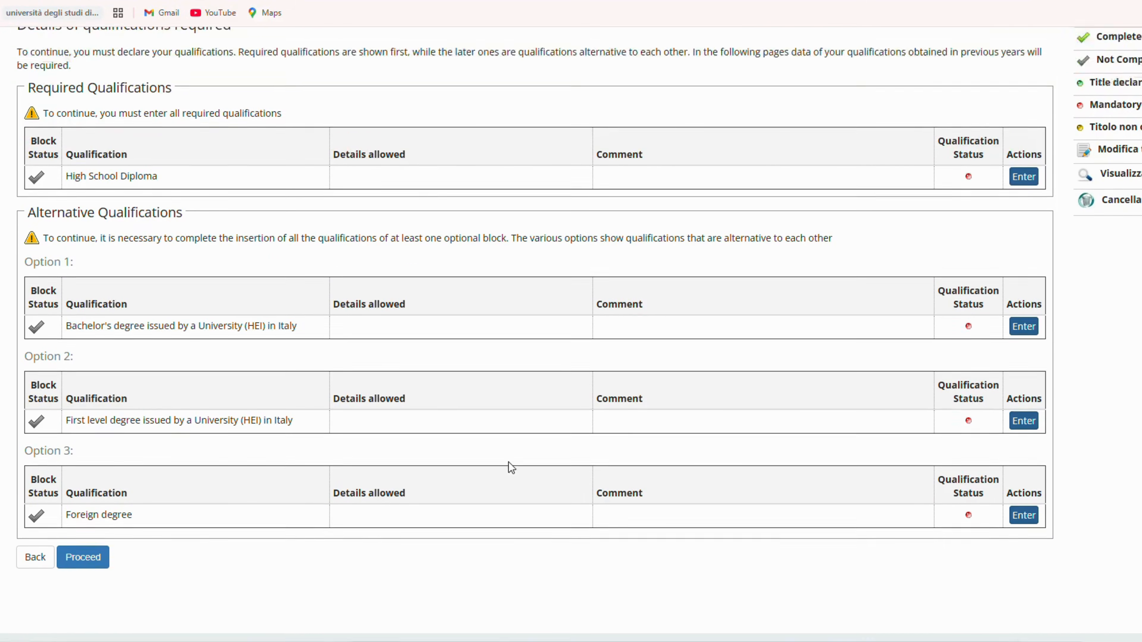
pyautogui.scroll(2, 509, 461)
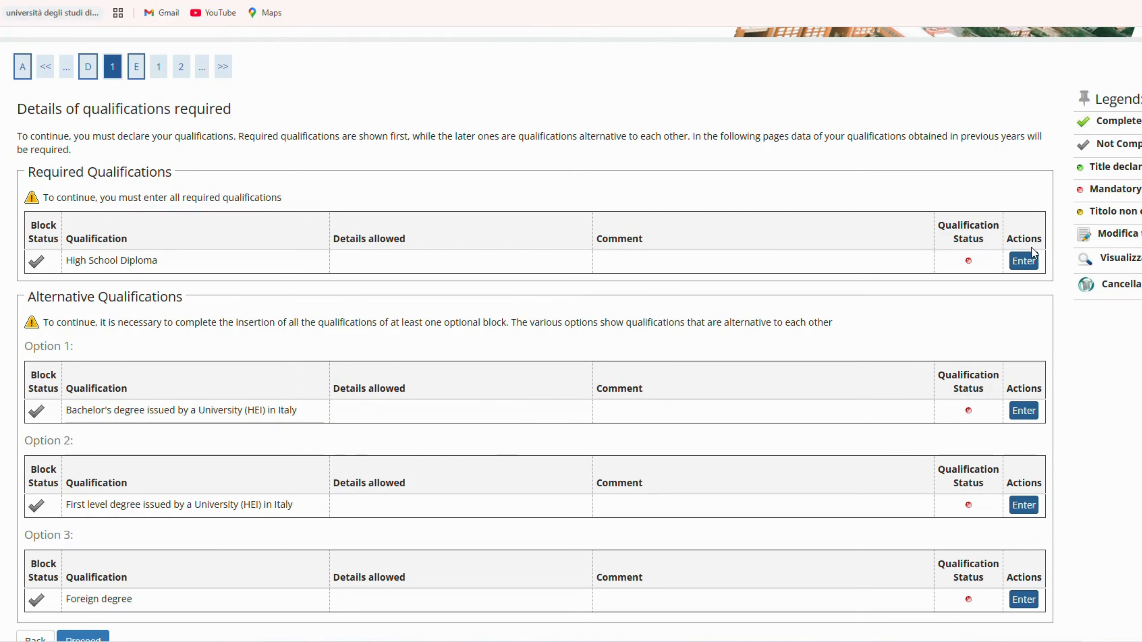
pyautogui.click(1029, 260)
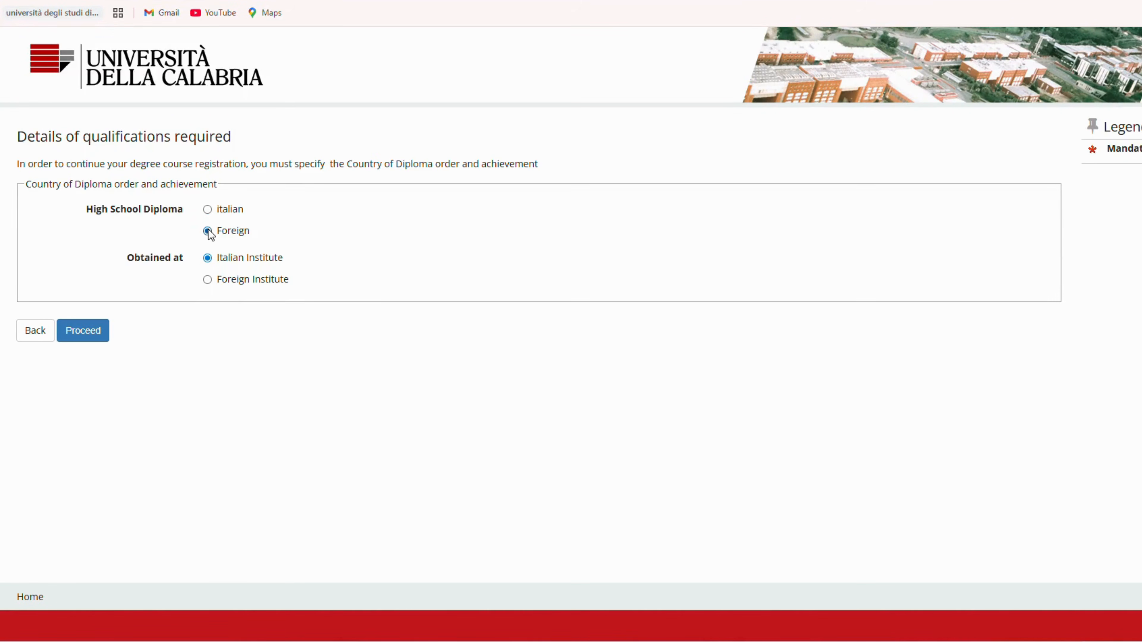
pyautogui.click(208, 280)
pyautogui.click(83, 332)
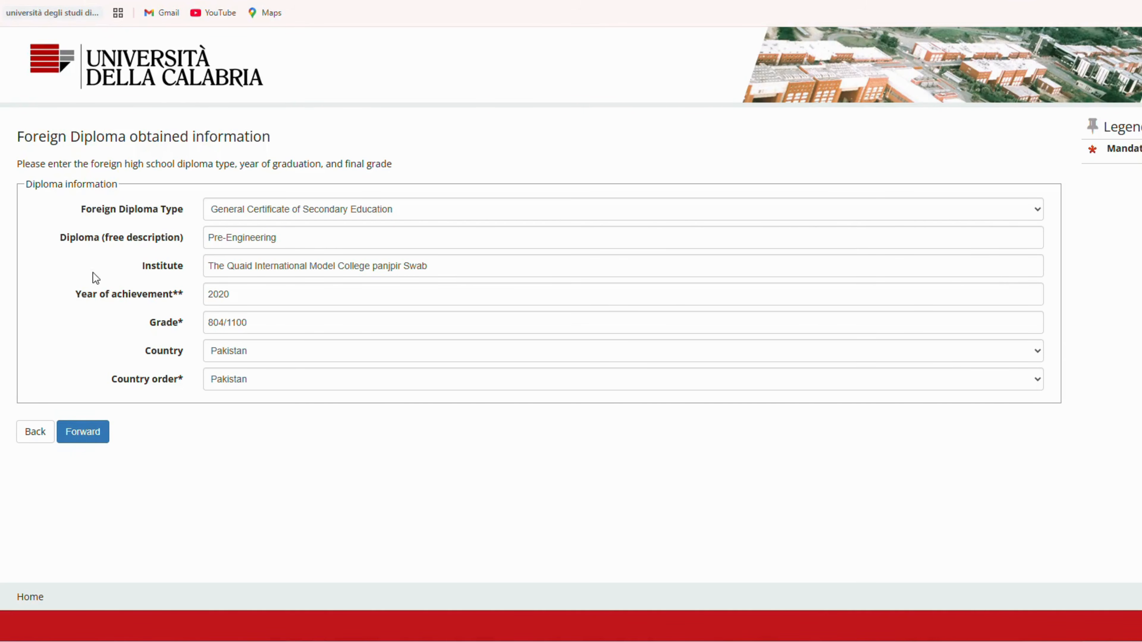
pyautogui.click(88, 439)
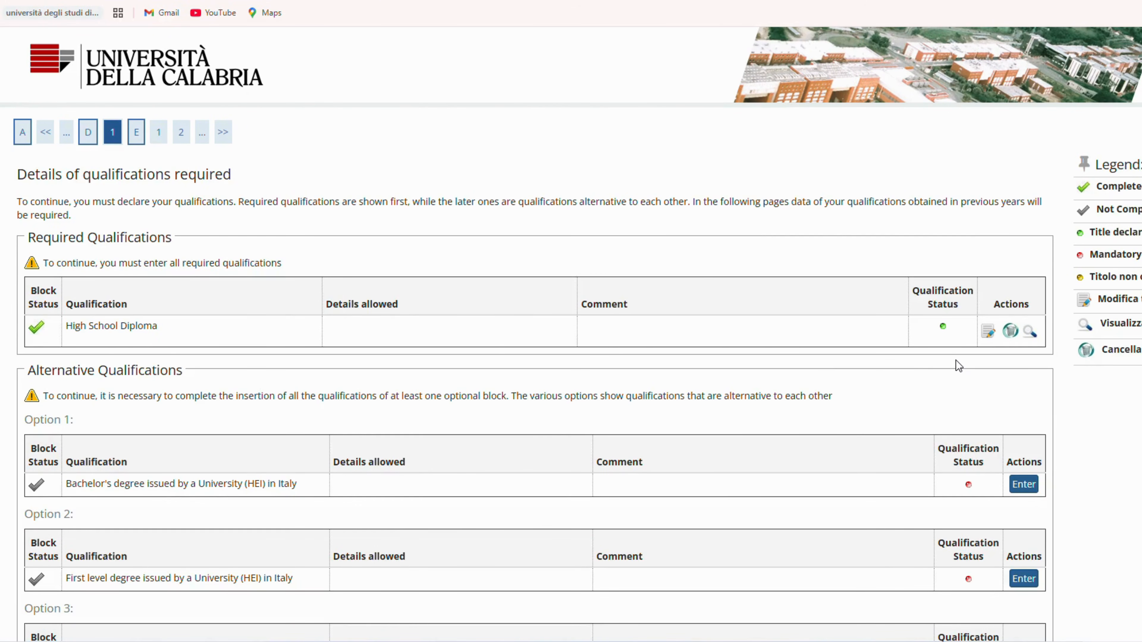
# Step: Enter an obtained foreign Bachelor degree: Pakistan, University of Peshawar, Business Administration (Honours), 4 years, graduation date 17/03/2025, final grade 74.05/100
pyautogui.scroll(-2, 955, 361)
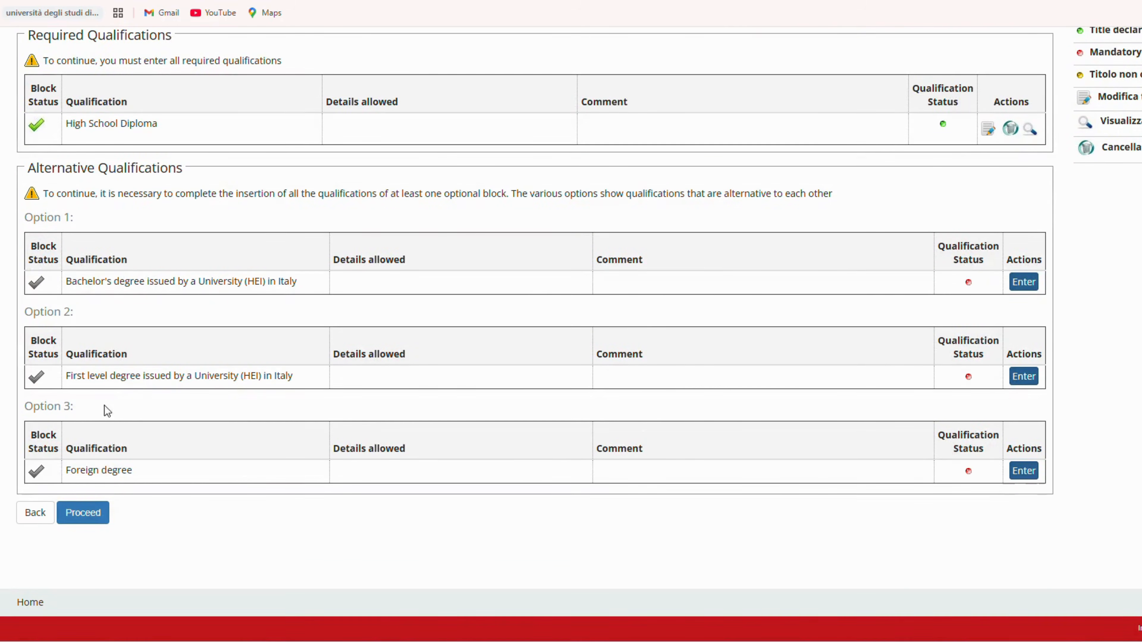
pyautogui.moveTo(67, 475); pyautogui.dragTo(131, 472)
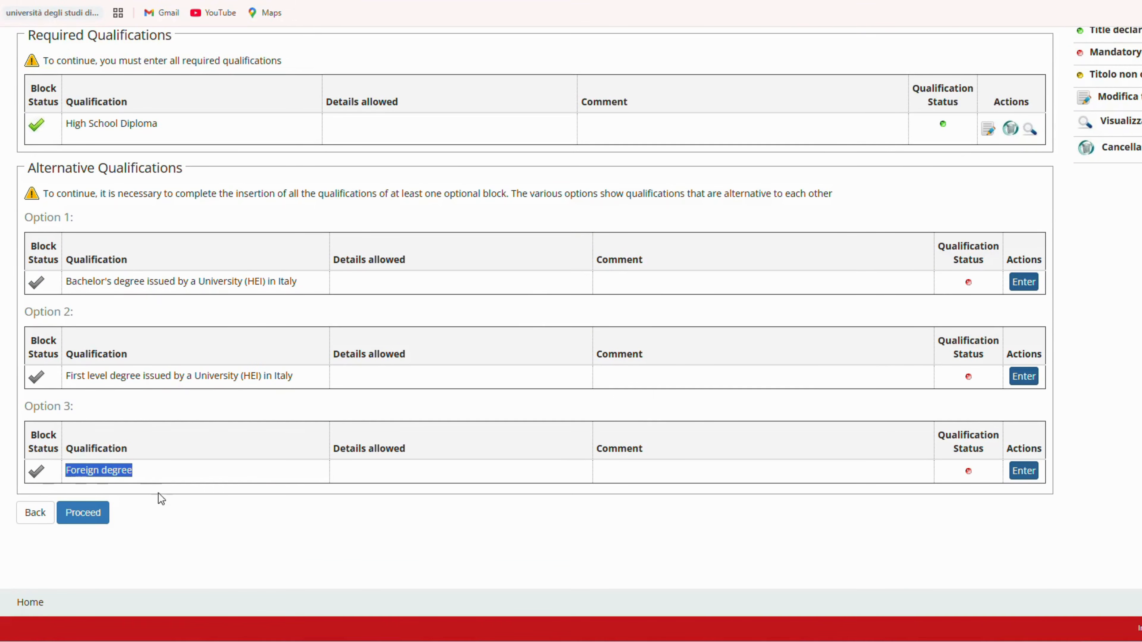
pyautogui.click(162, 499)
pyautogui.click(1022, 471)
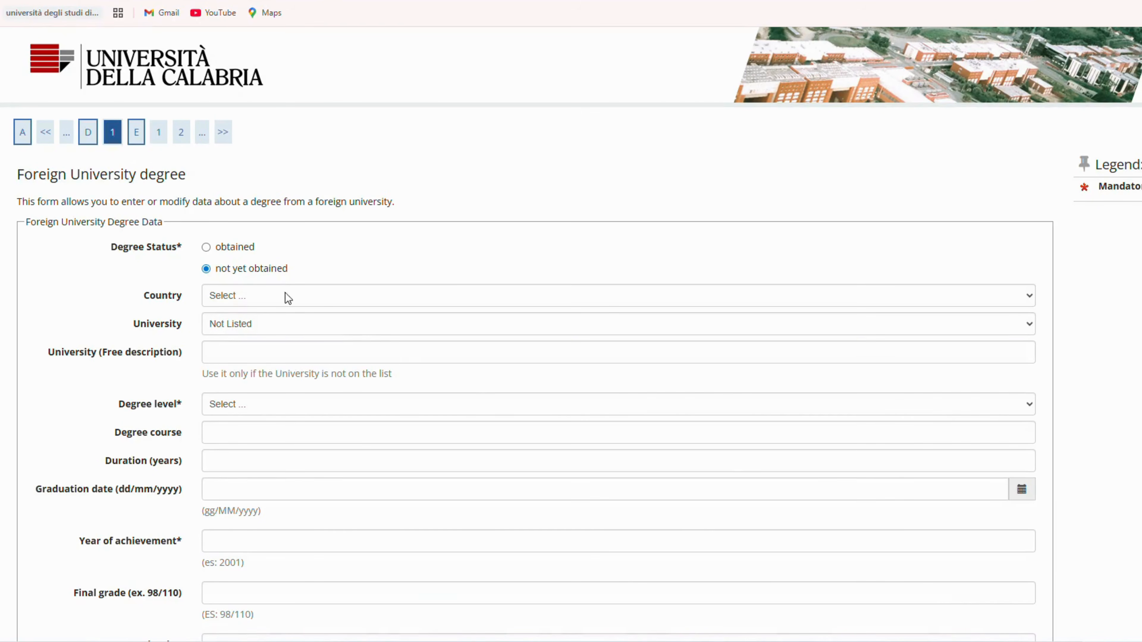
pyautogui.click(206, 247)
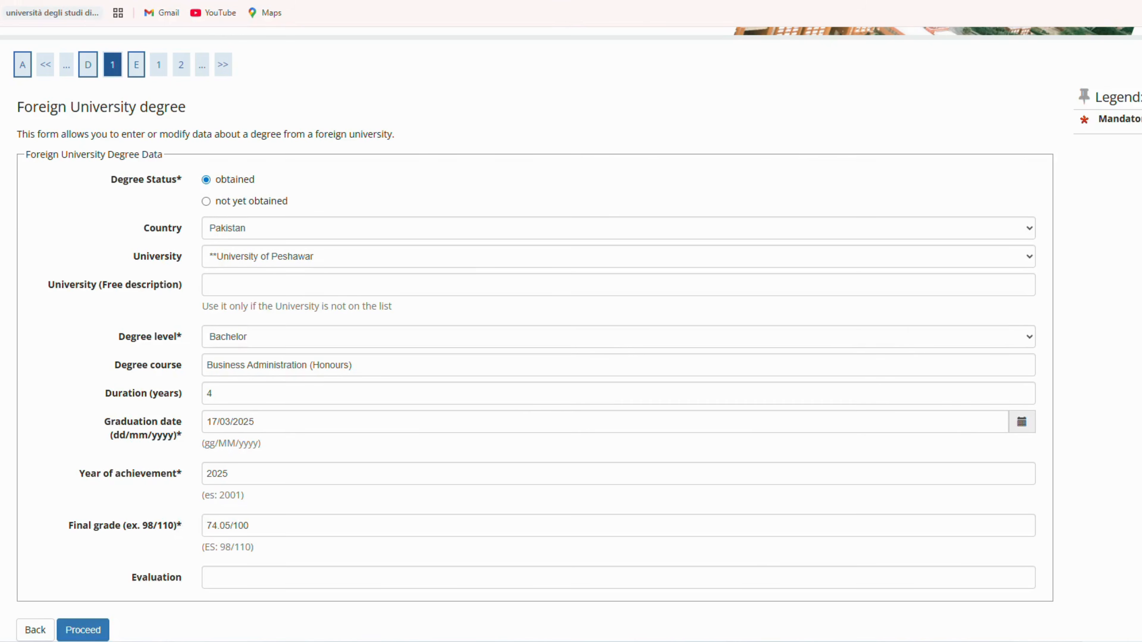
# Step: Check the foreign degree's country, university, level, course, duration, graduation date, year and final grade, and submit the form
pyautogui.moveTo(142, 228); pyautogui.dragTo(185, 229)
pyautogui.moveTo(123, 262); pyautogui.dragTo(186, 262)
pyautogui.moveTo(119, 341); pyautogui.dragTo(177, 337)
pyautogui.moveTo(121, 366); pyautogui.dragTo(176, 370)
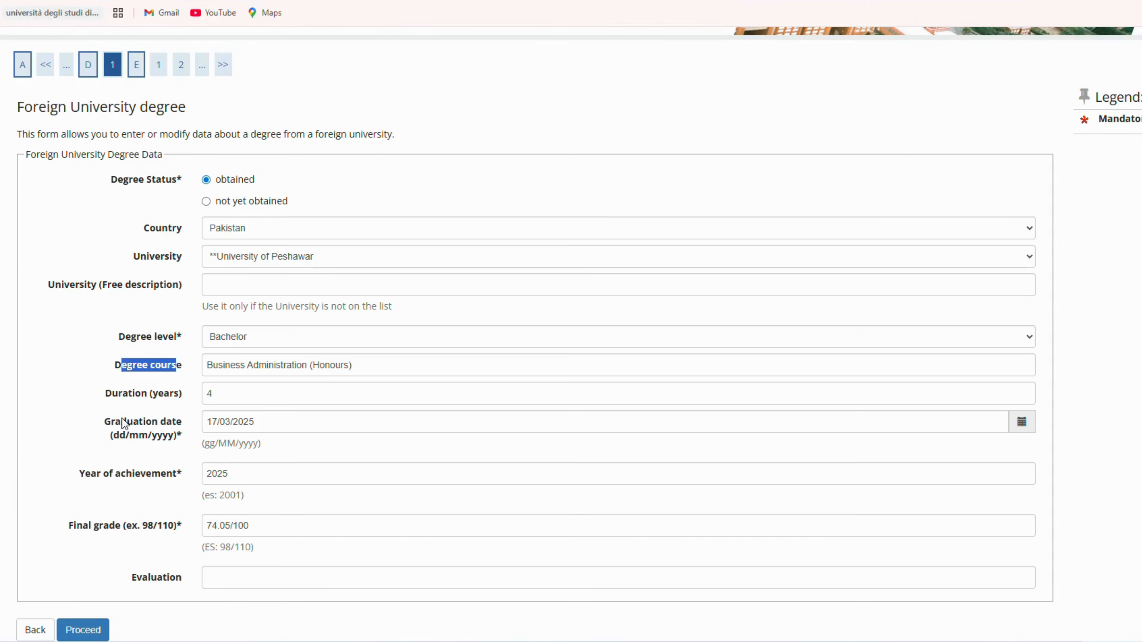
pyautogui.moveTo(104, 394); pyautogui.dragTo(188, 398)
pyautogui.scroll(-1, 188, 418)
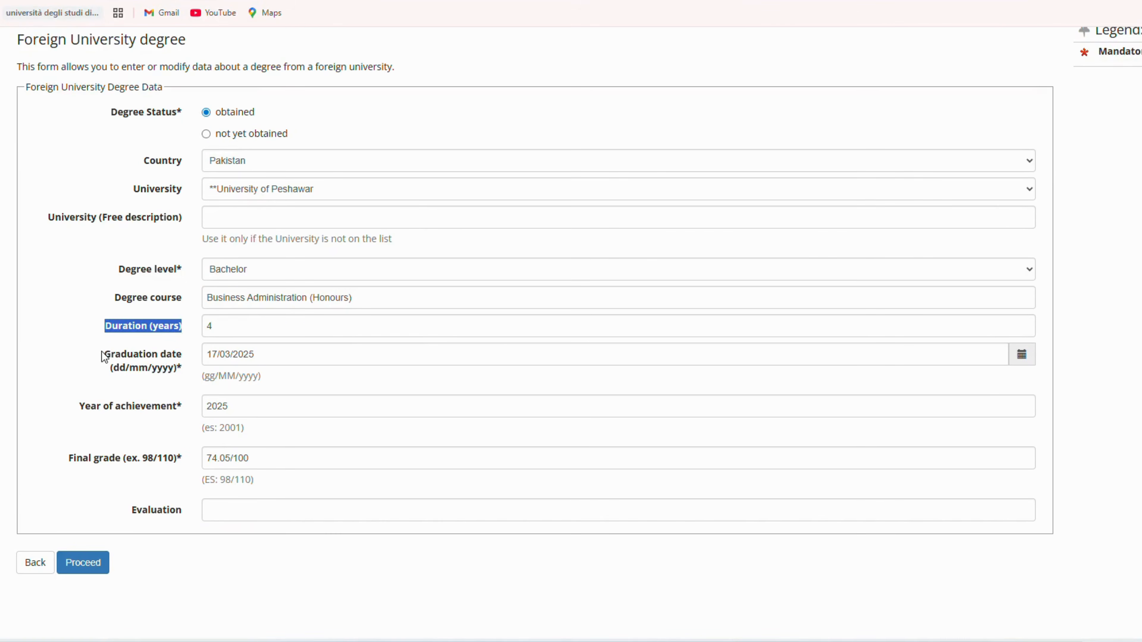
pyautogui.moveTo(111, 354); pyautogui.dragTo(178, 367)
pyautogui.moveTo(79, 406); pyautogui.dragTo(177, 407)
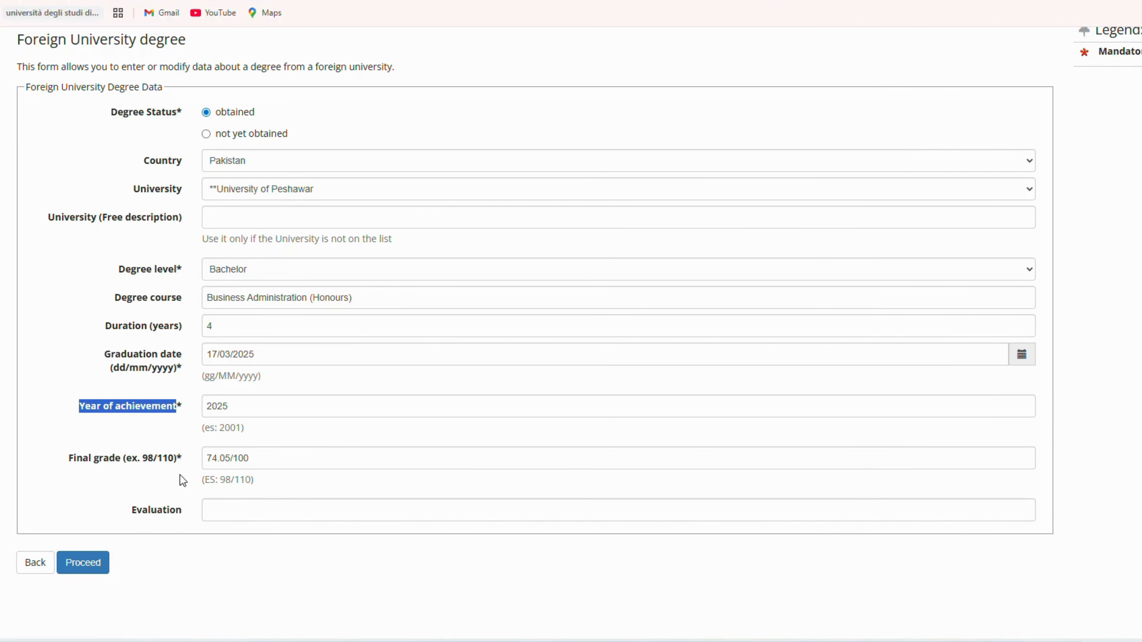
pyautogui.moveTo(69, 458); pyautogui.dragTo(174, 464)
pyautogui.click(197, 542)
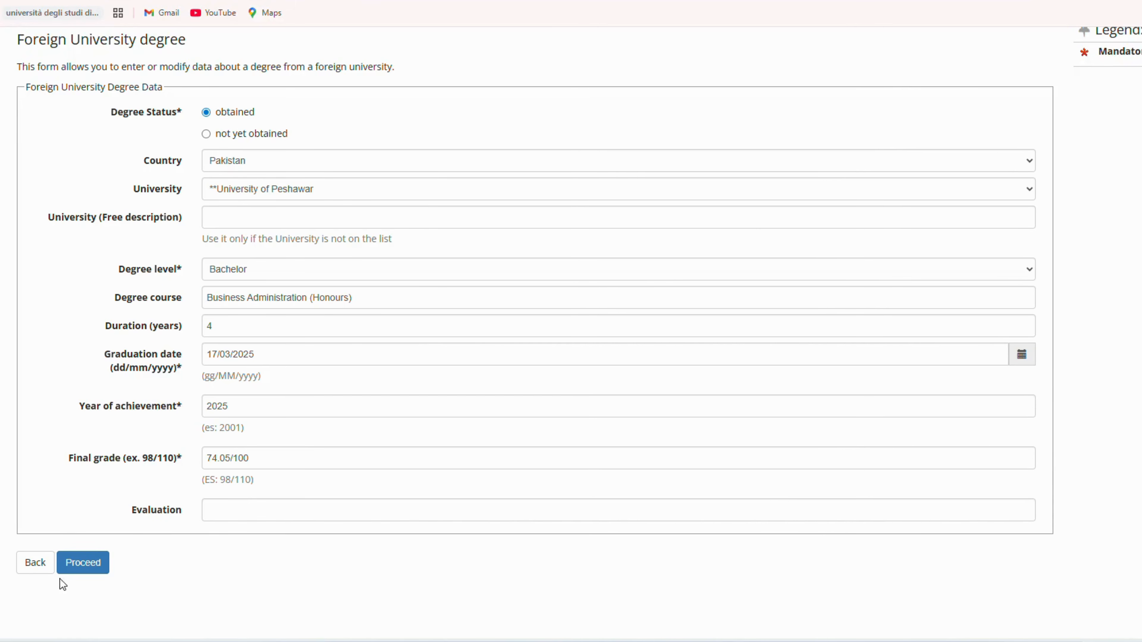
pyautogui.click(87, 562)
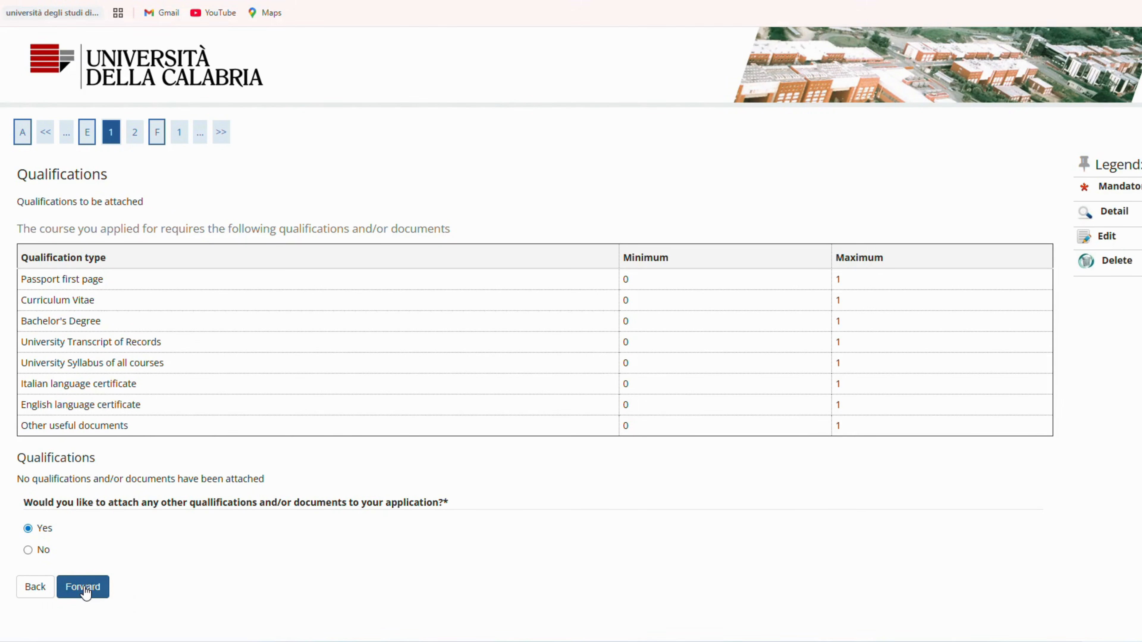
# Step: Add a Passport first page document titled Passport with the applicant's passport PDF attached
pyautogui.click(84, 591)
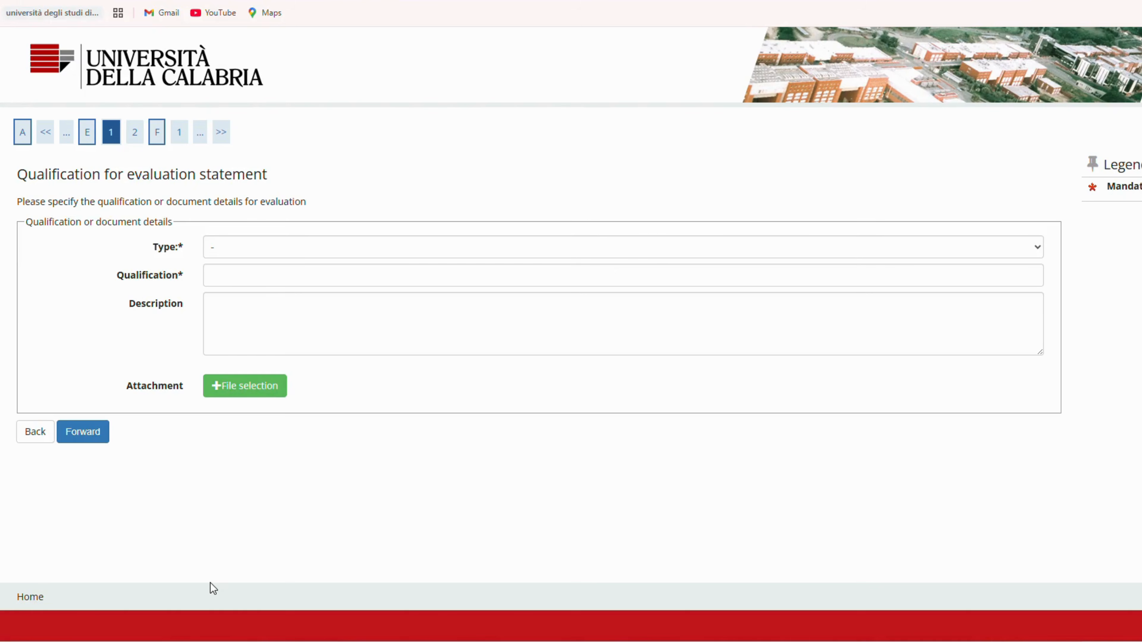
pyautogui.click(243, 248)
pyautogui.click(314, 285)
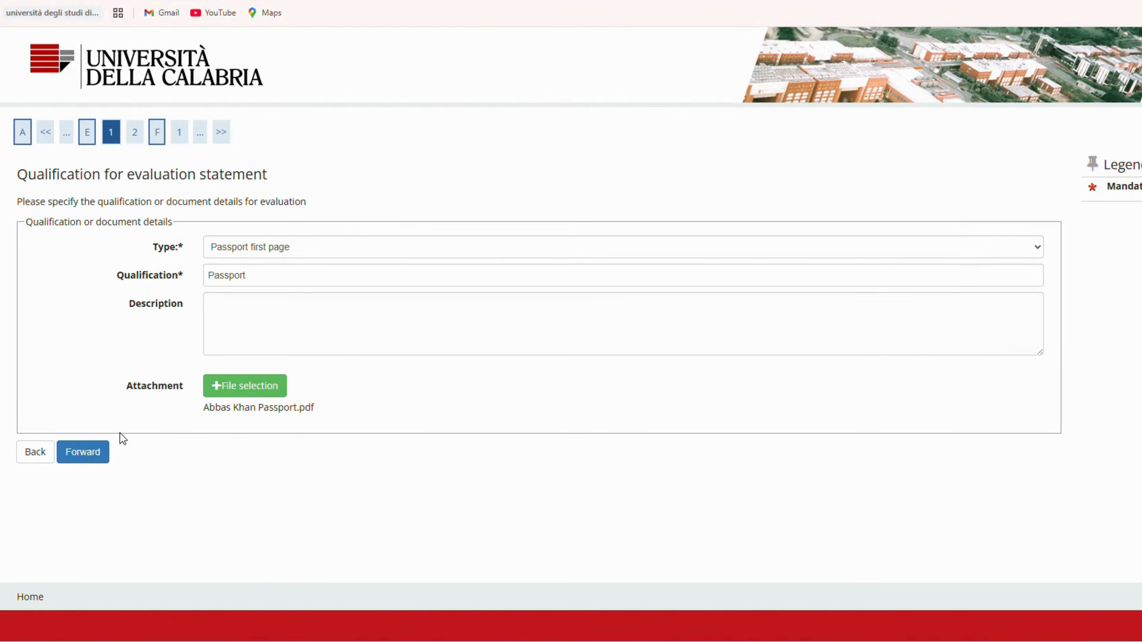
pyautogui.click(86, 455)
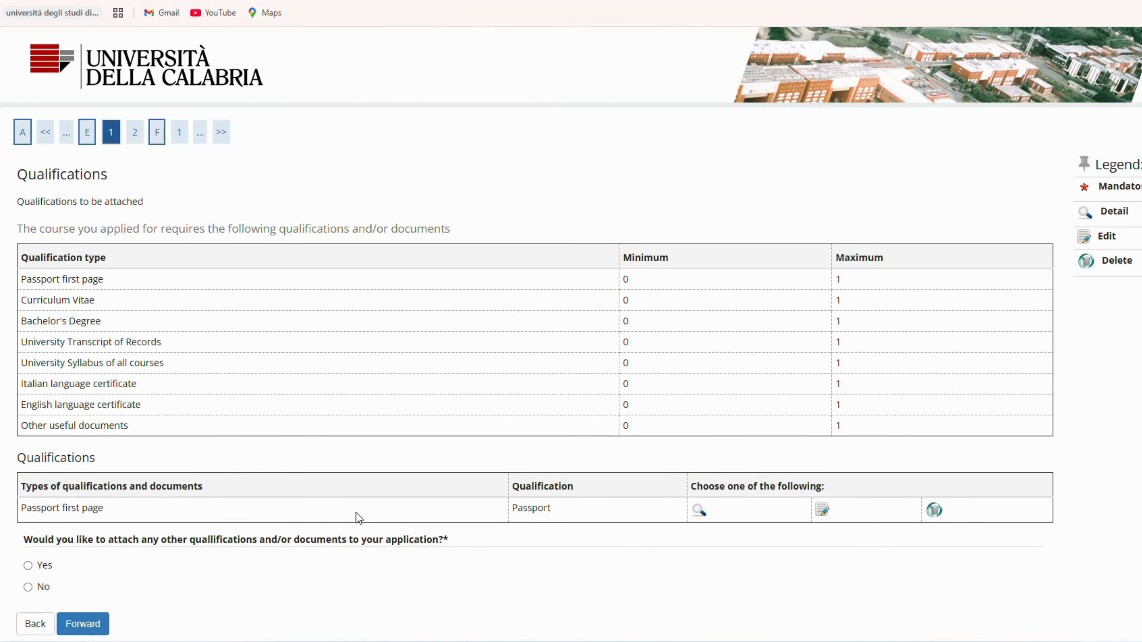
# Step: Choose to attach another document and add a Curriculum Vitae entry titled CV
pyautogui.scroll(-3, 358, 518)
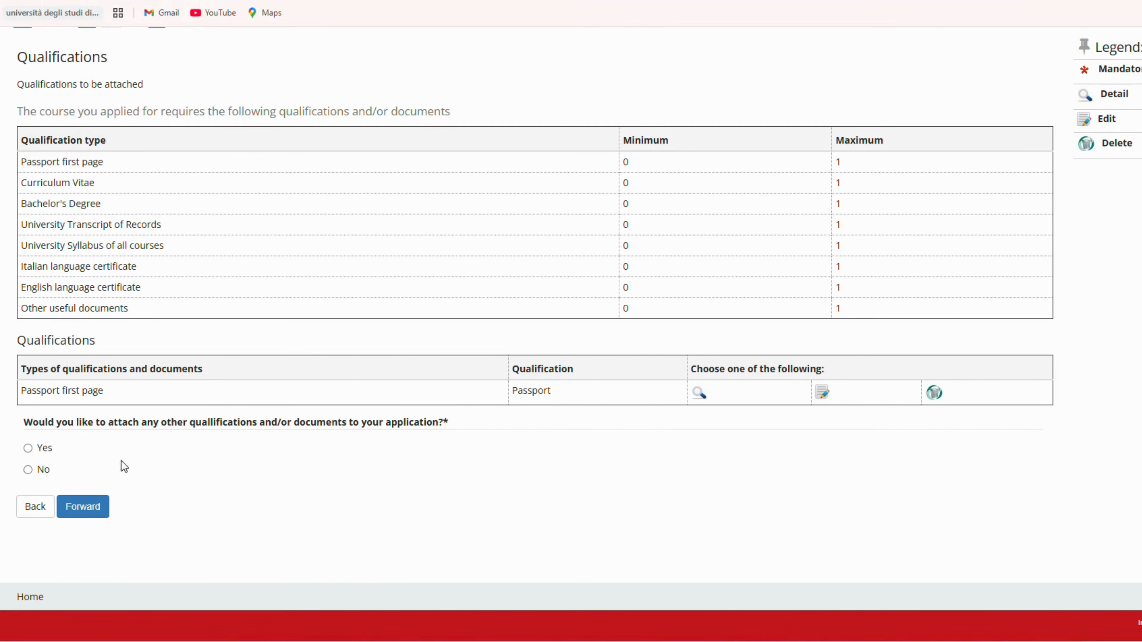
pyautogui.click(28, 448)
pyautogui.click(79, 508)
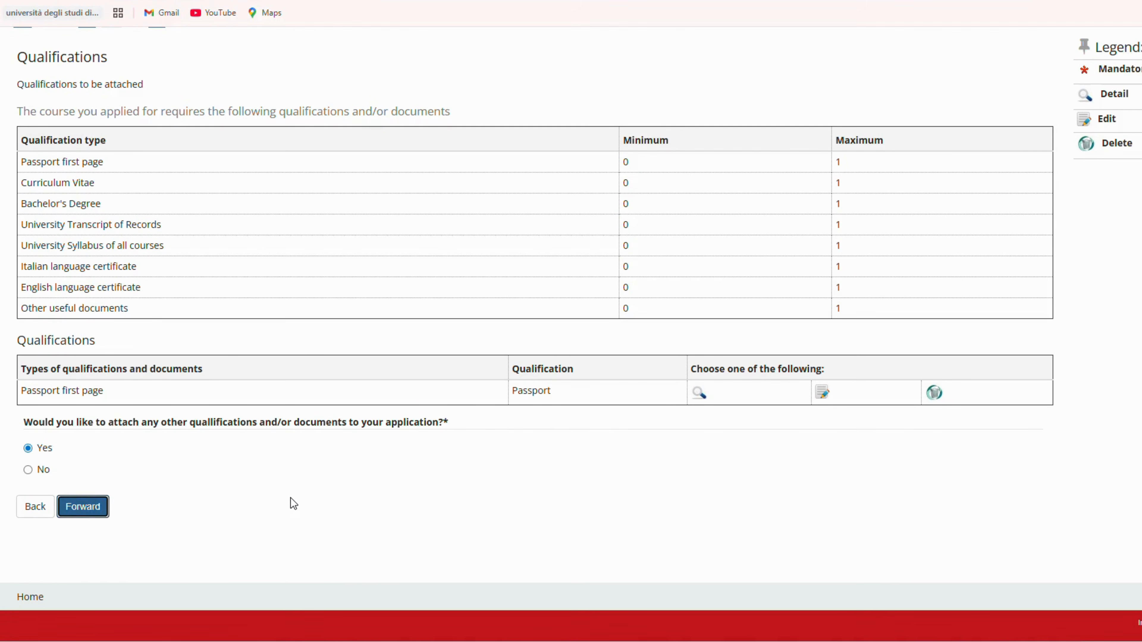
pyautogui.click(245, 255)
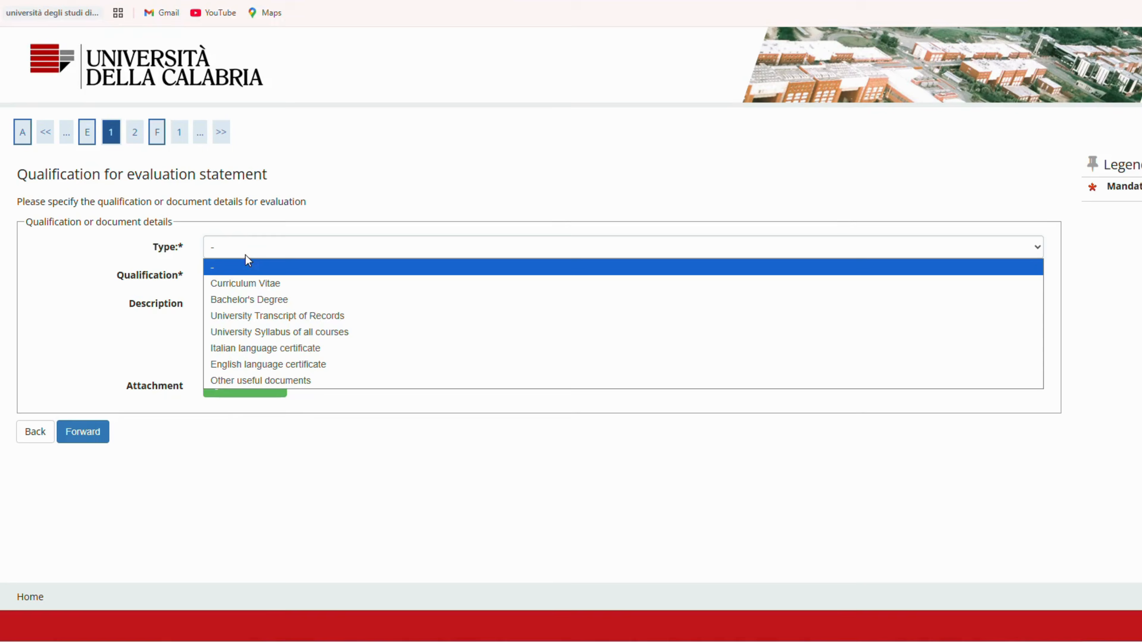
pyautogui.click(265, 282)
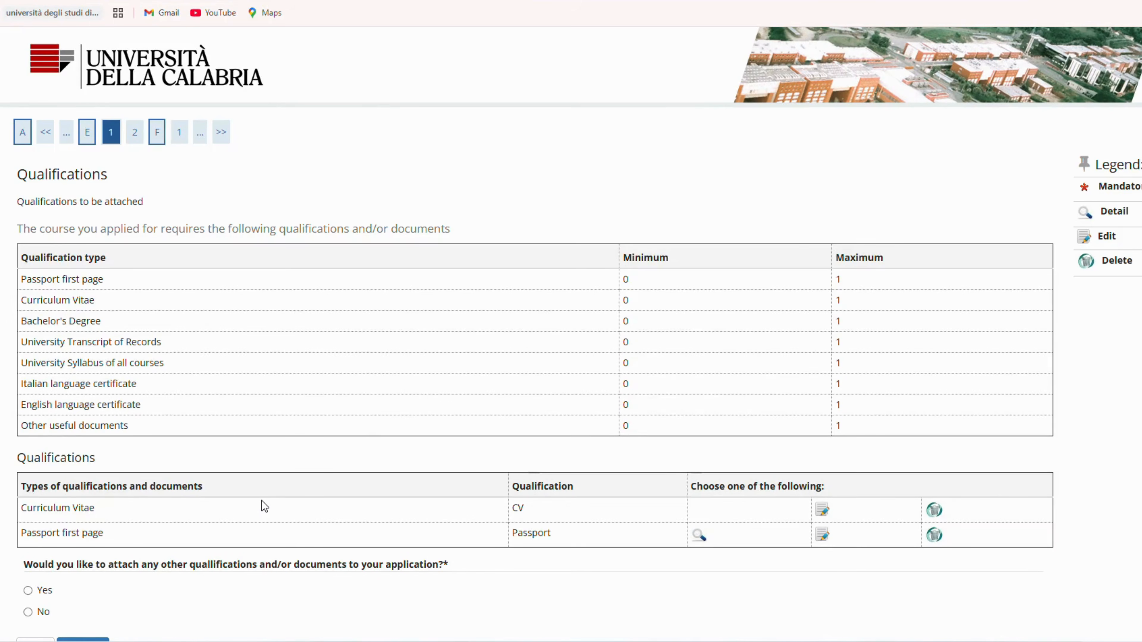
# Step: Add a University Transcript of Records document titled Transcript of Records with the applicant's transcript PDF attached
pyautogui.scroll(-2, 264, 506)
pyautogui.click(28, 520)
pyautogui.click(86, 581)
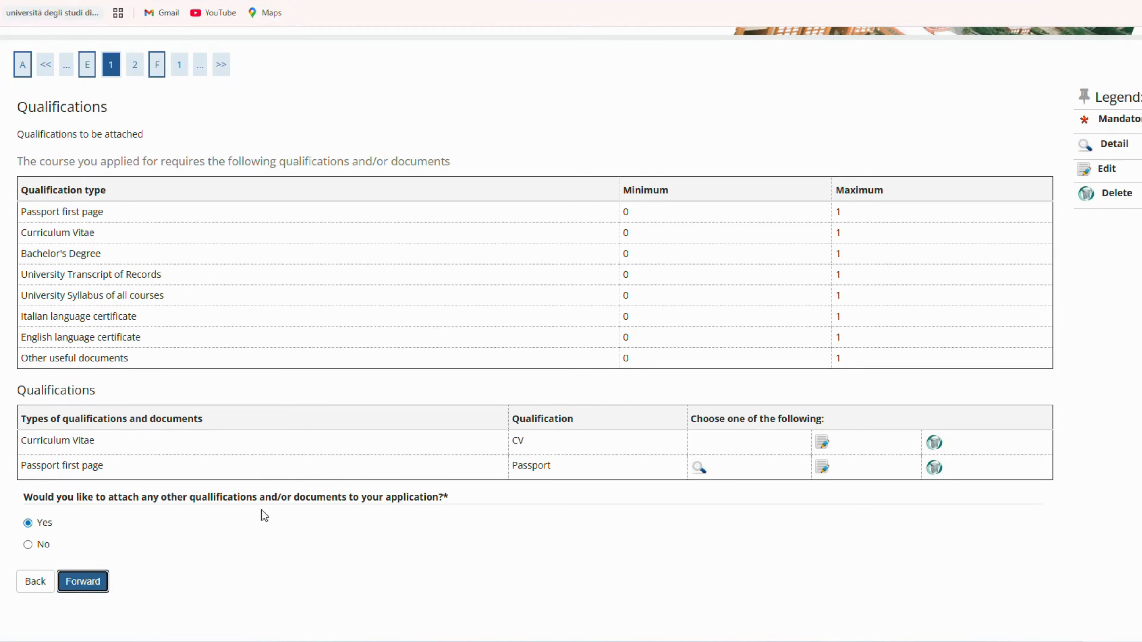
pyautogui.click(261, 247)
pyautogui.click(318, 292)
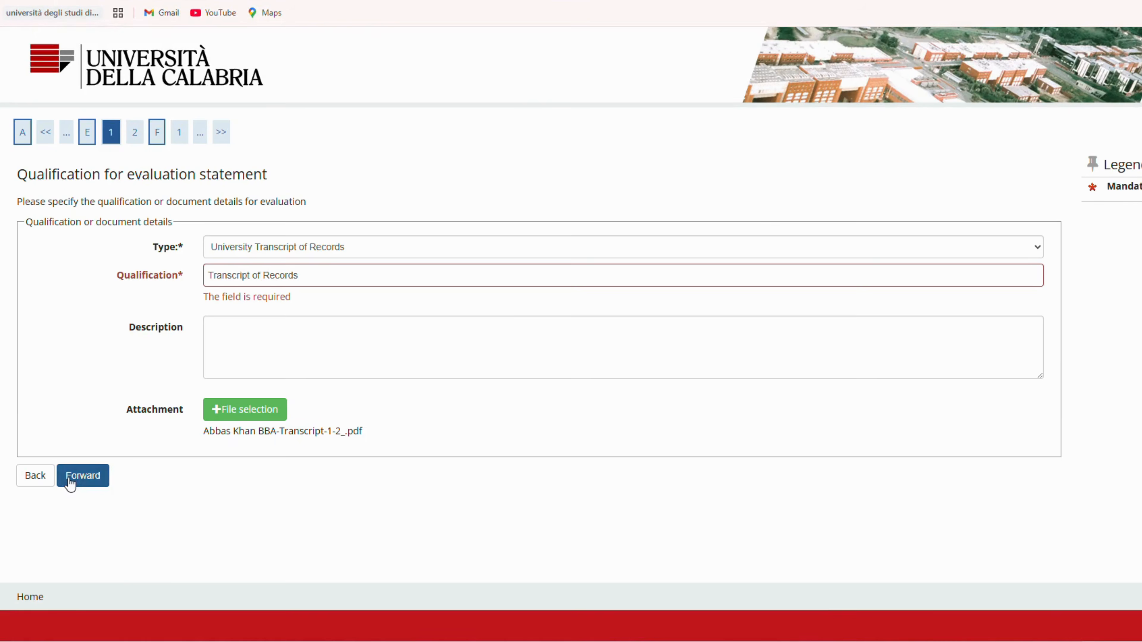
# Step: Choose to attach another document and add a Bachelor's Degree entry titled Bachelor's Degree with the applicant's degree PDF attached
pyautogui.scroll(-1, 224, 536)
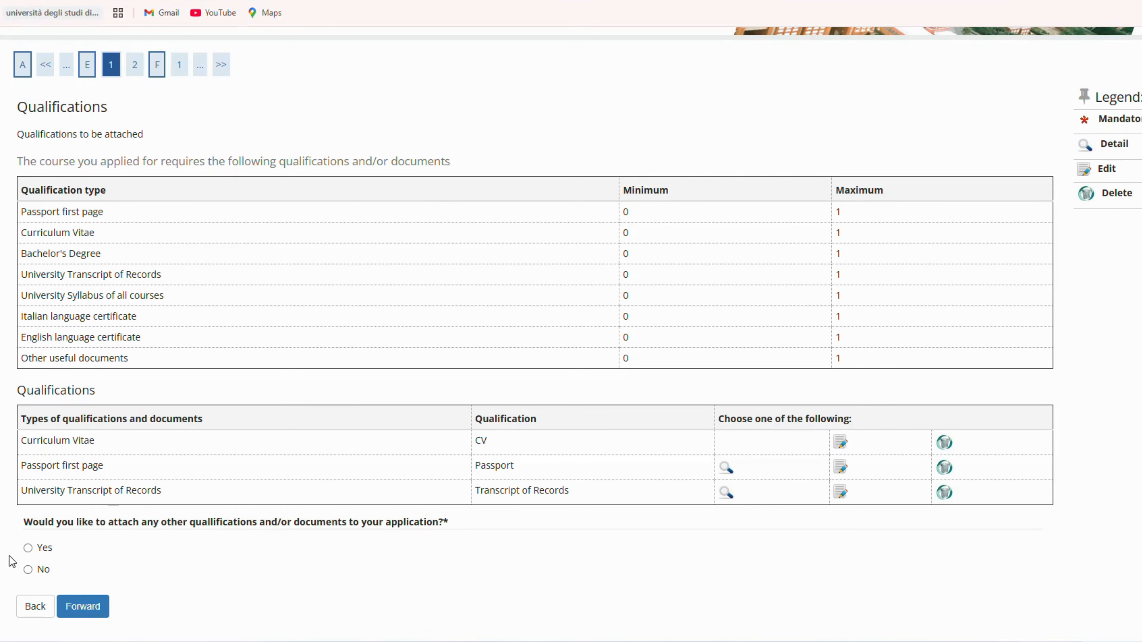
pyautogui.click(28, 548)
pyautogui.click(83, 608)
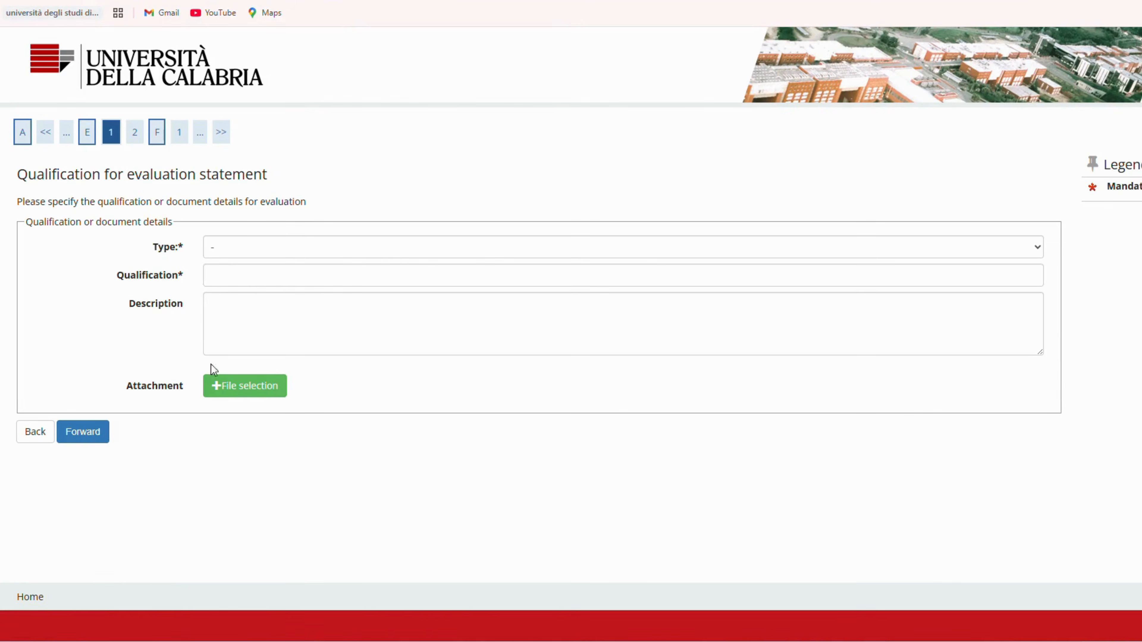
pyautogui.click(255, 252)
pyautogui.click(357, 282)
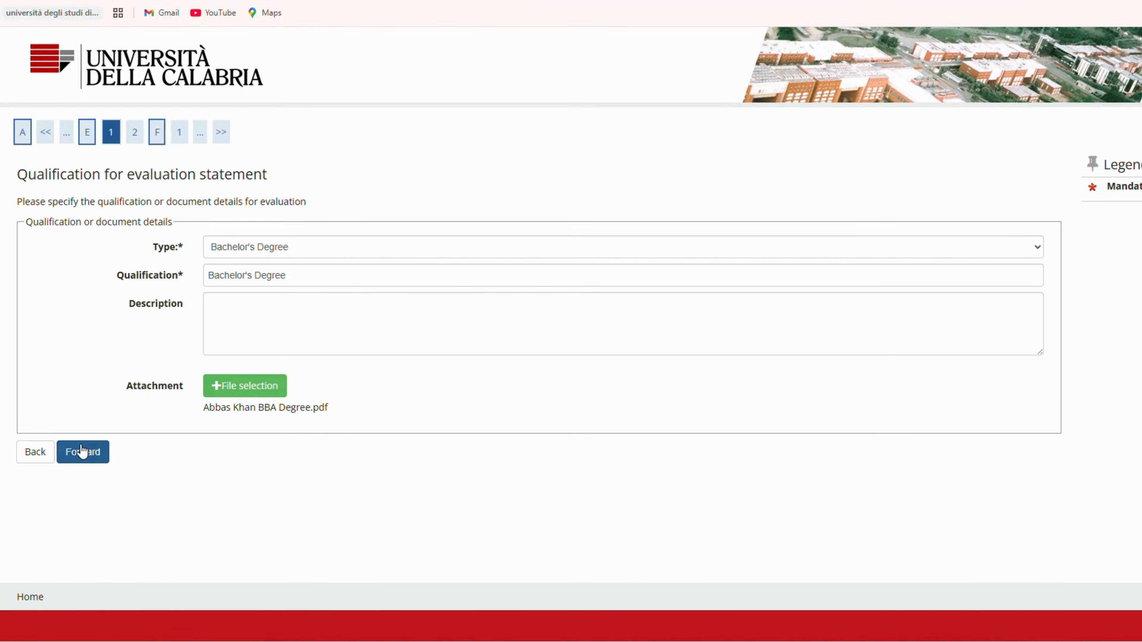
pyautogui.click(83, 452)
# Step: Choose to attach another document and add a University Syllabus of all courses entry titled Syllabus of all courses
pyautogui.scroll(-3, 237, 489)
pyautogui.click(27, 506)
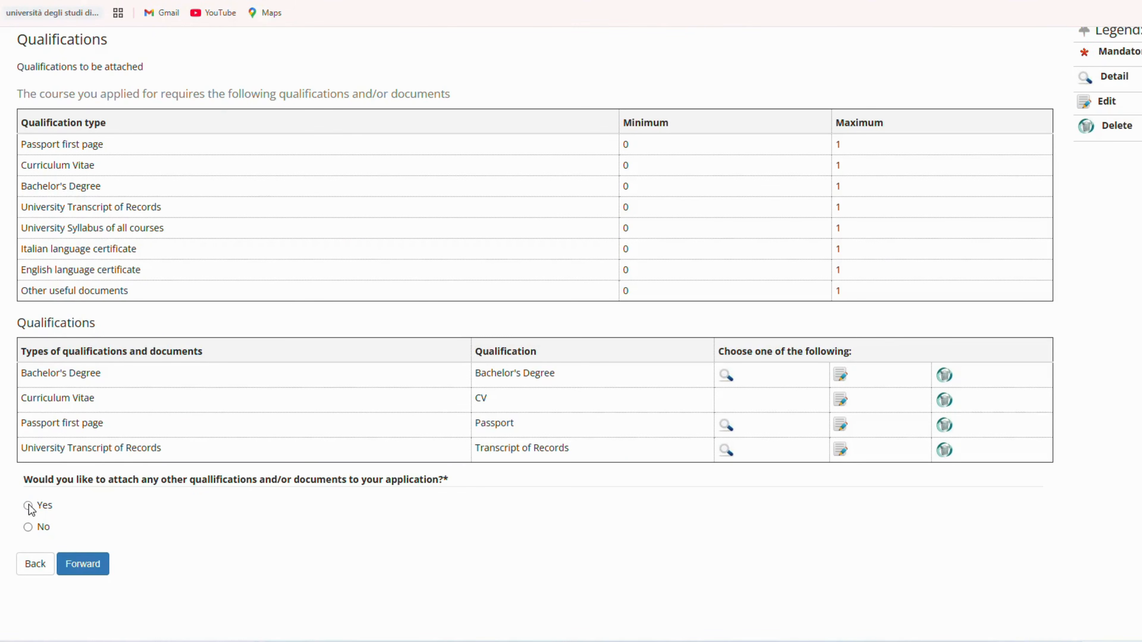
pyautogui.click(84, 566)
pyautogui.click(240, 250)
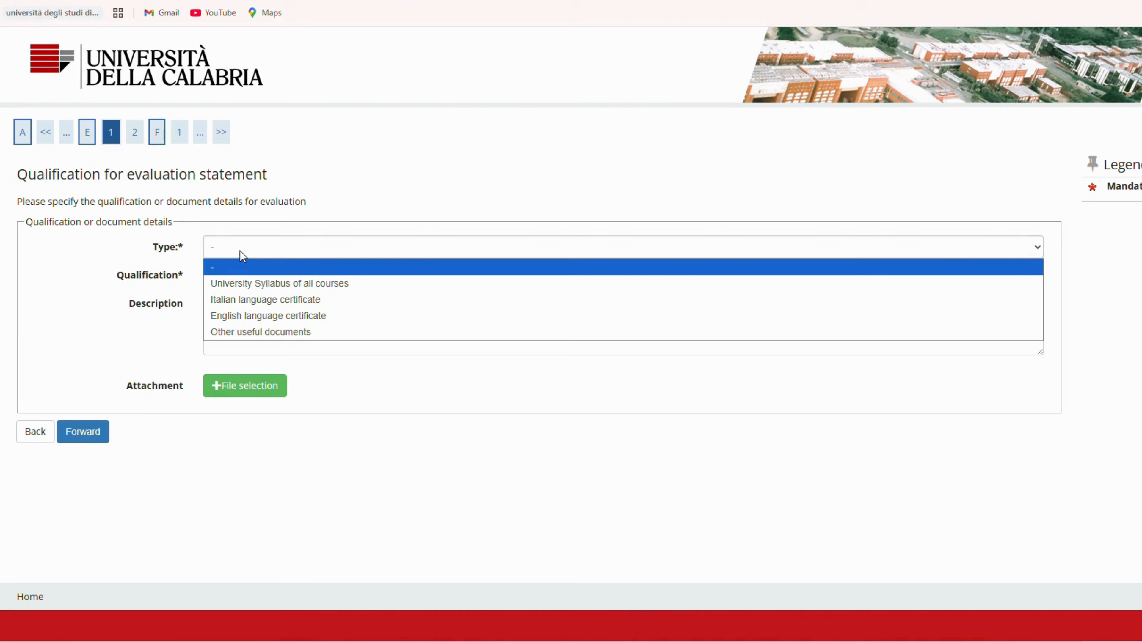
pyautogui.click(326, 283)
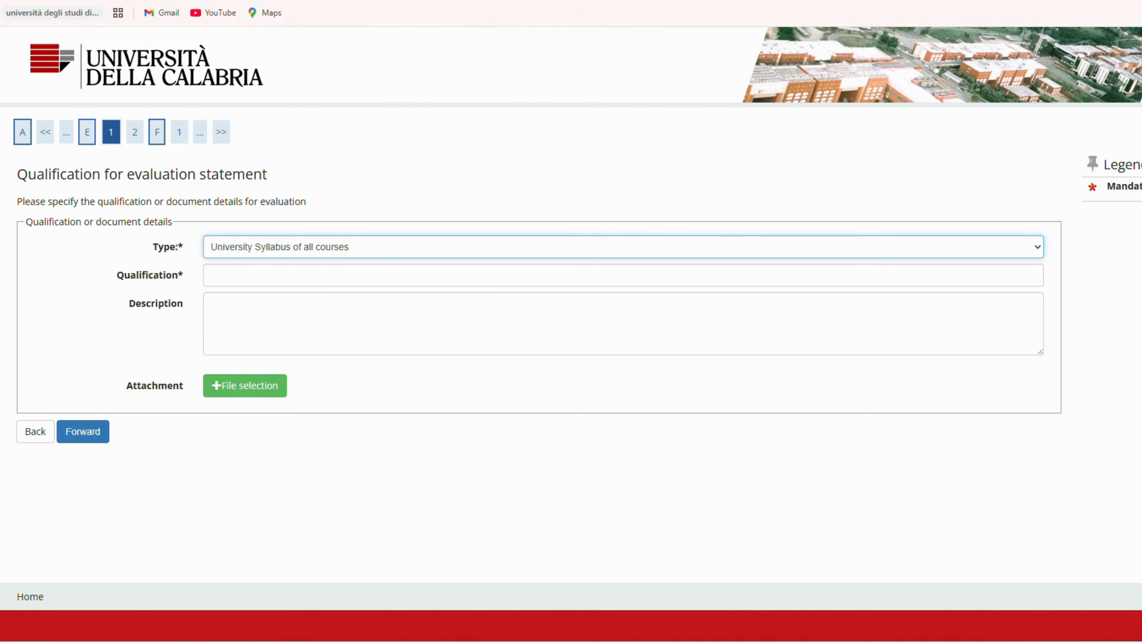
pyautogui.click(85, 459)
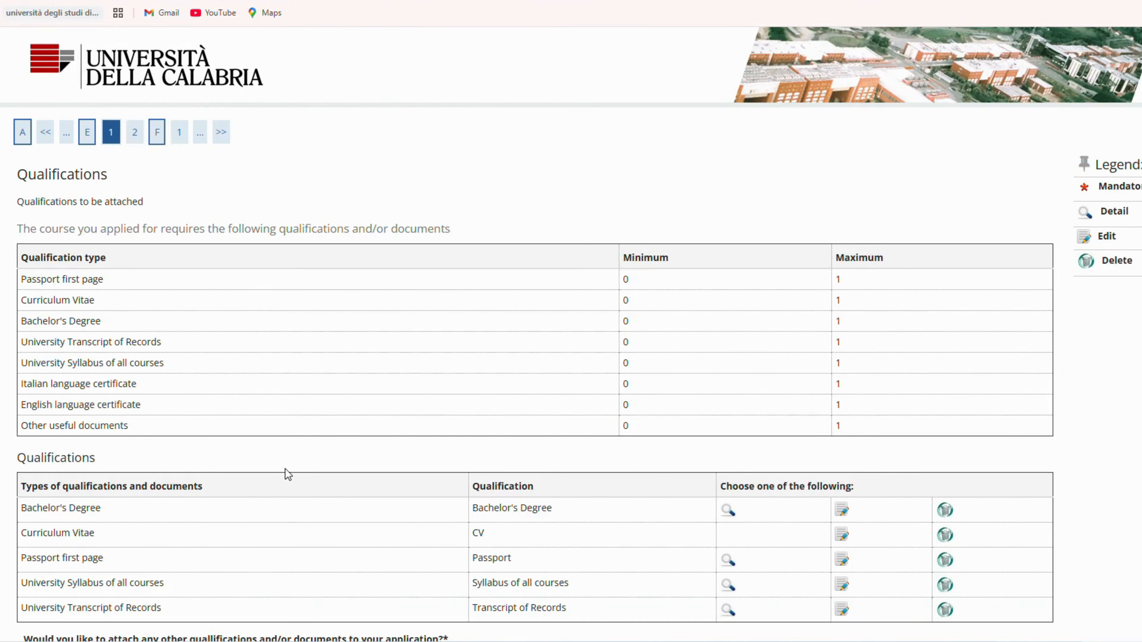
# Step: Add an English language certificate document titled English Proficiency Certificate with the file english proficiency certificate.pdf attached
pyautogui.scroll(-3, 285, 469)
pyautogui.click(40, 531)
pyautogui.click(92, 589)
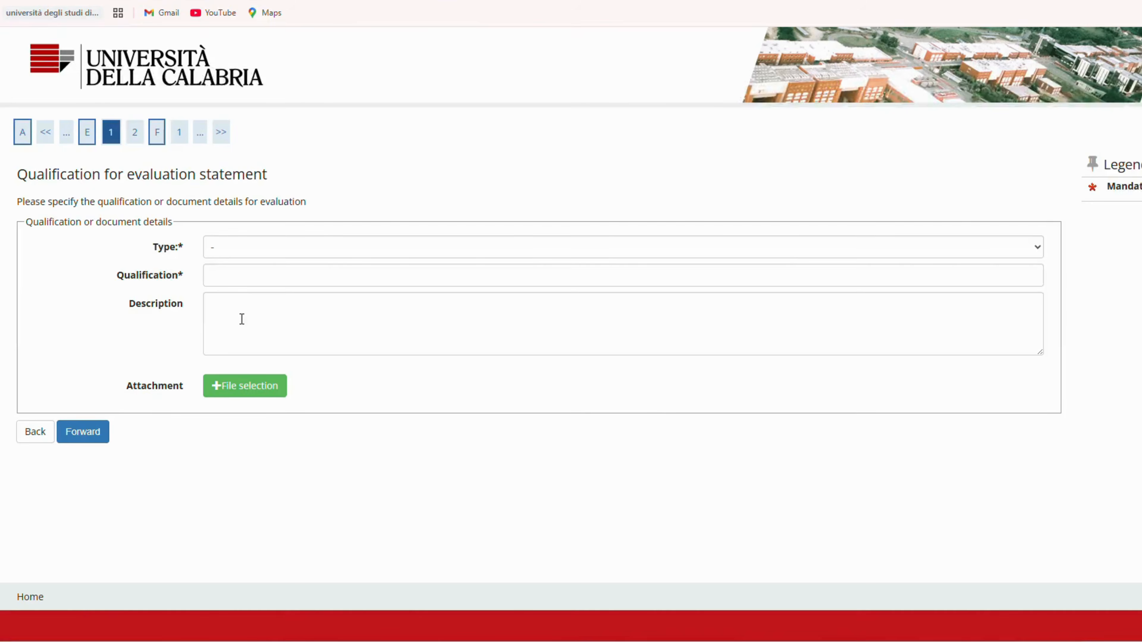
pyautogui.click(257, 249)
pyautogui.click(298, 296)
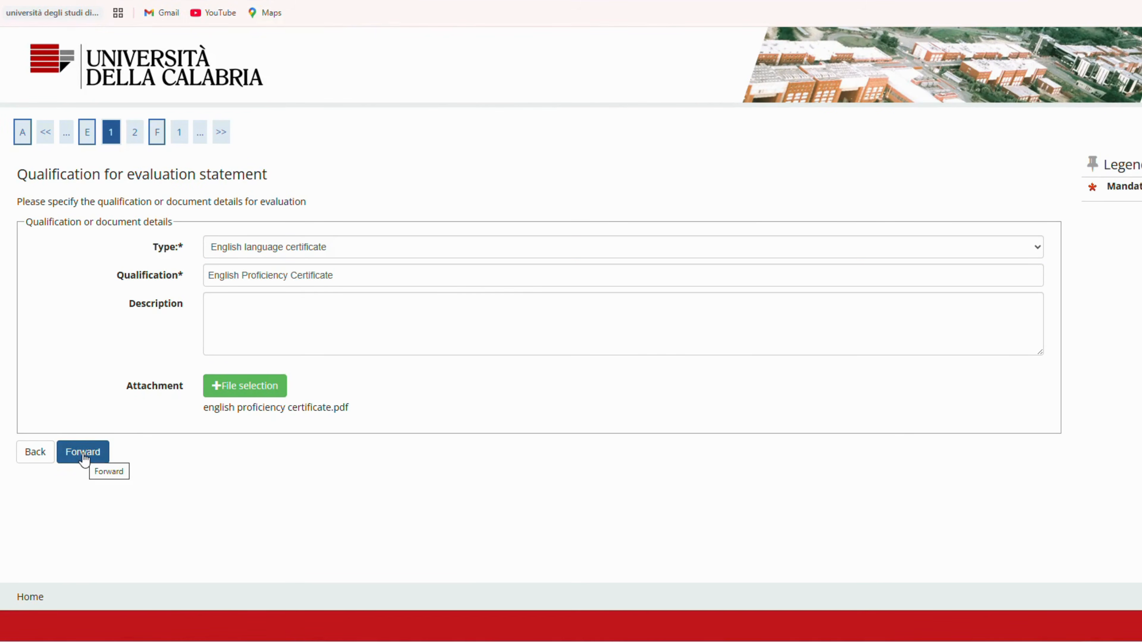
pyautogui.click(84, 458)
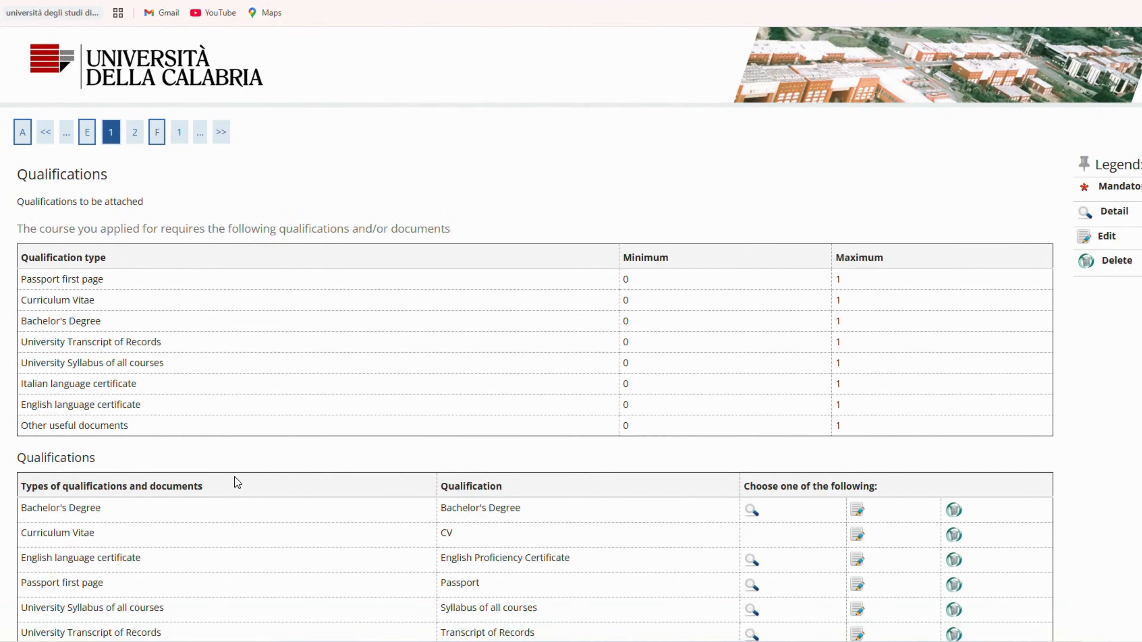
# Step: Add an Other useful documents entry titled Recommendation Letter with the applicant's recommendation letters PDF attached
pyautogui.scroll(-5, 235, 477)
pyautogui.click(80, 546)
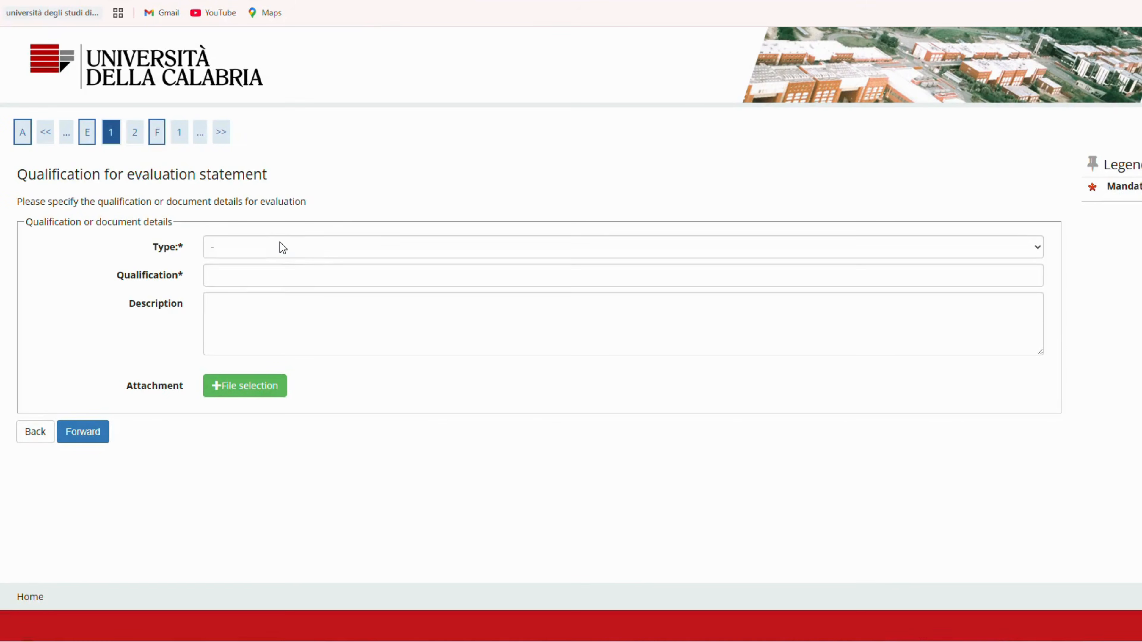
pyautogui.click(281, 249)
pyautogui.click(262, 300)
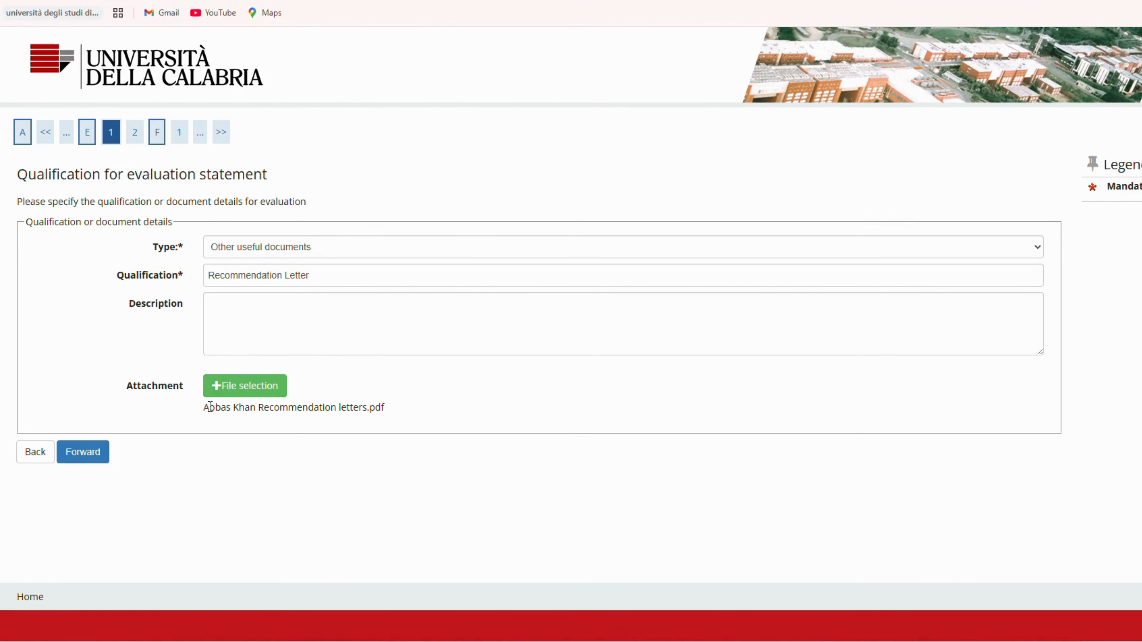
pyautogui.click(83, 451)
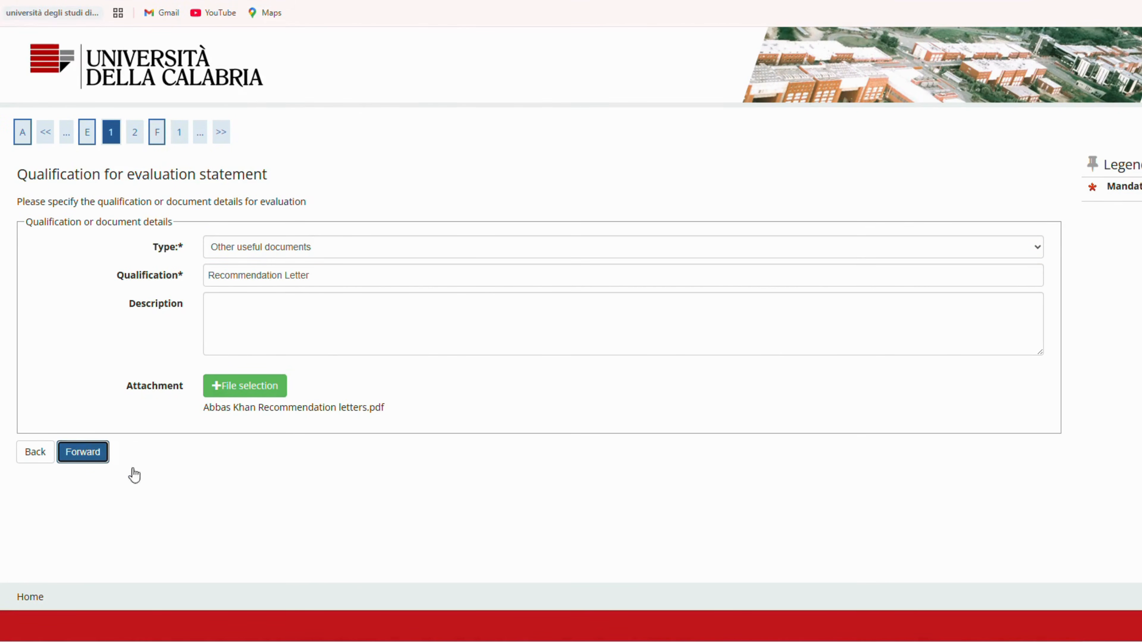
# Step: Decline attaching any further documents and confirm the list of attached qualifications
pyautogui.scroll(-4, 23, 489)
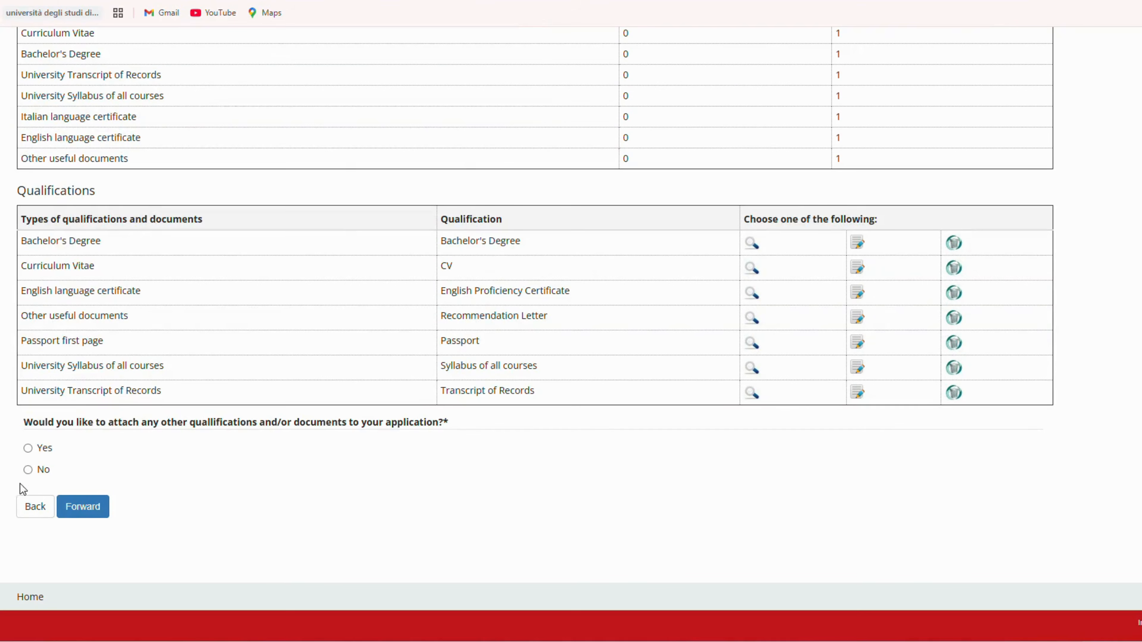
pyautogui.click(28, 470)
pyautogui.click(83, 507)
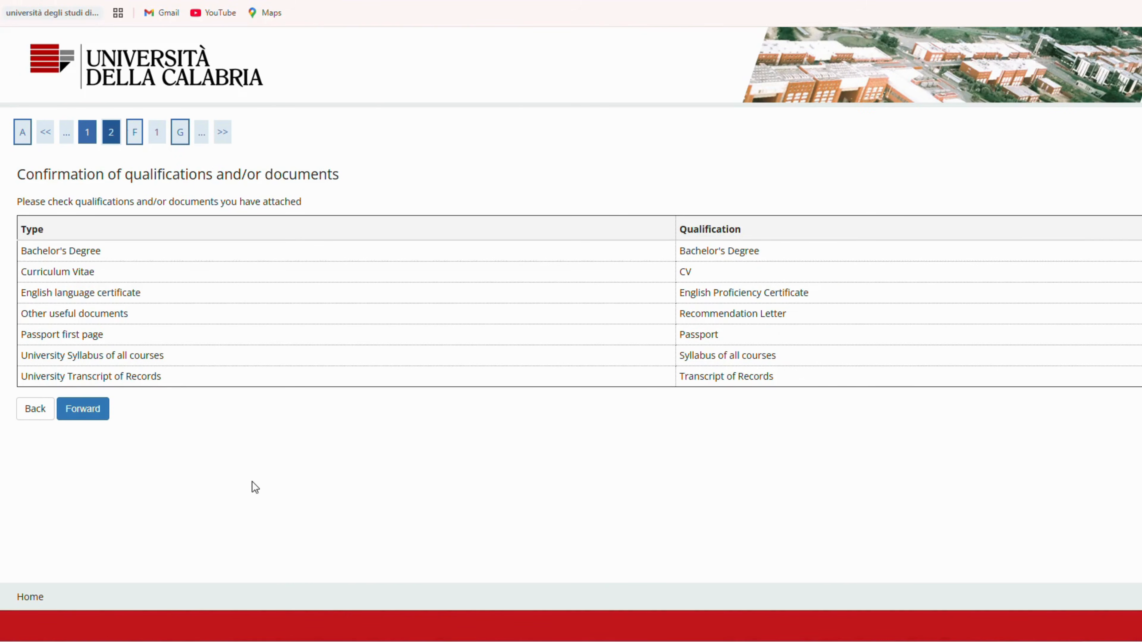
pyautogui.click(93, 415)
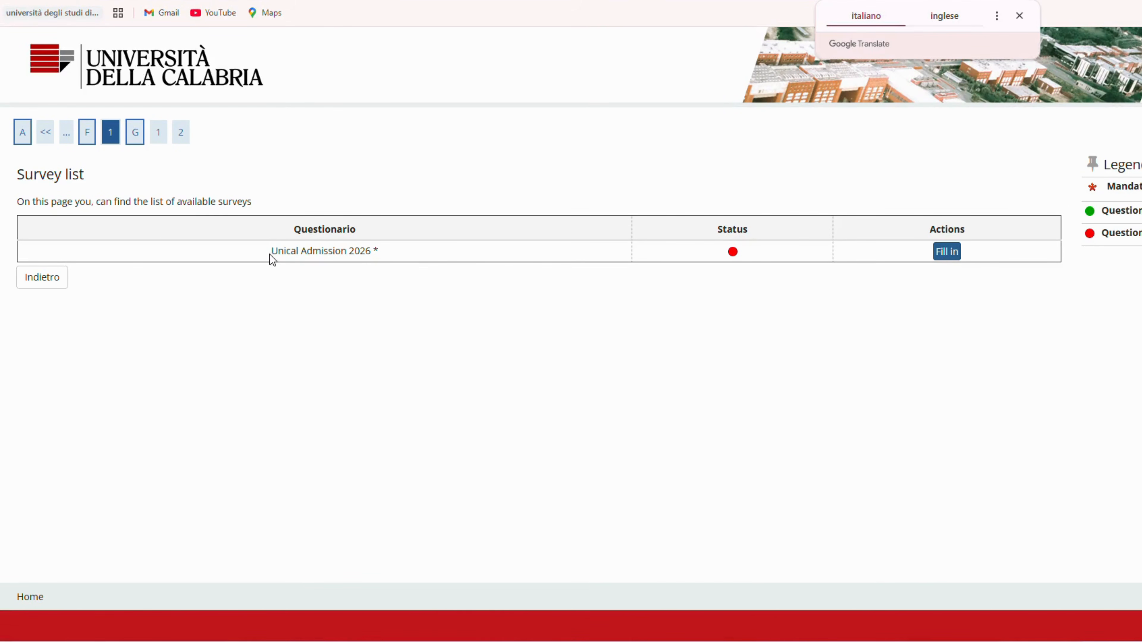
# Step: Fill in the Unical Admission 2026 survey's identity document page with Passport, Pakistan, expiration 06/04/2030 and Government of Pakistan, and submit it
pyautogui.moveTo(270, 256); pyautogui.dragTo(390, 256)
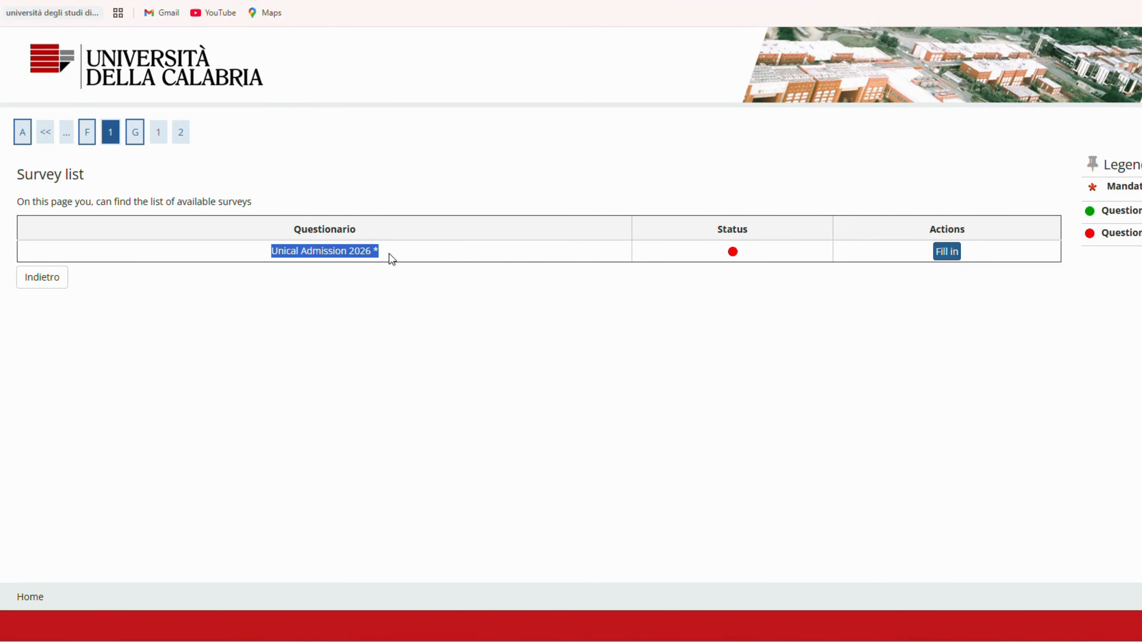
pyautogui.click(409, 285)
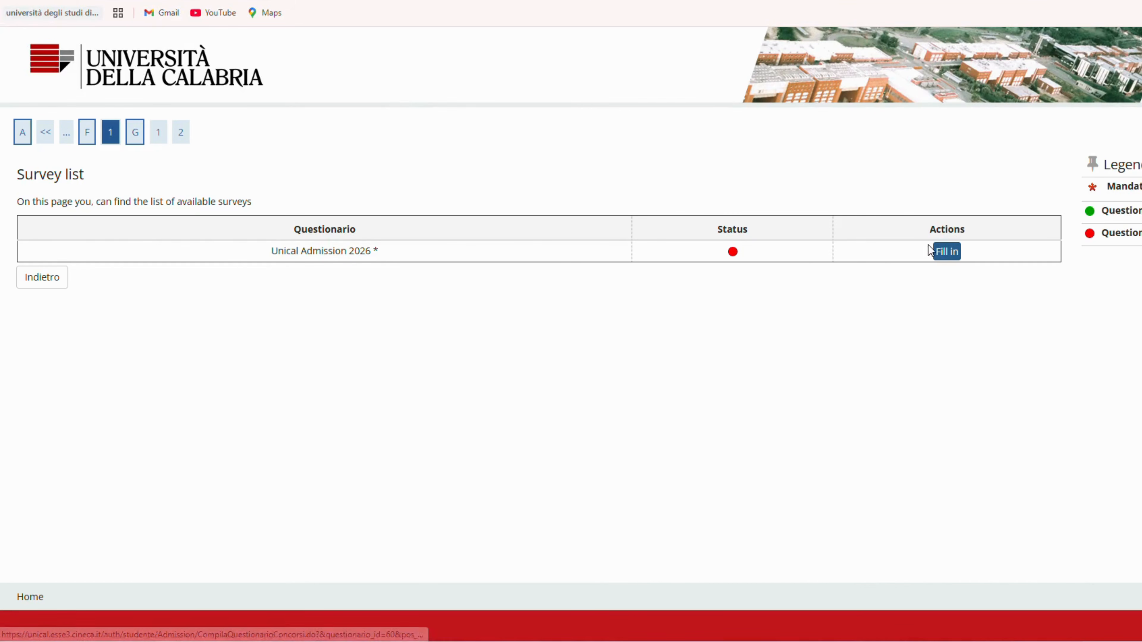
pyautogui.click(941, 253)
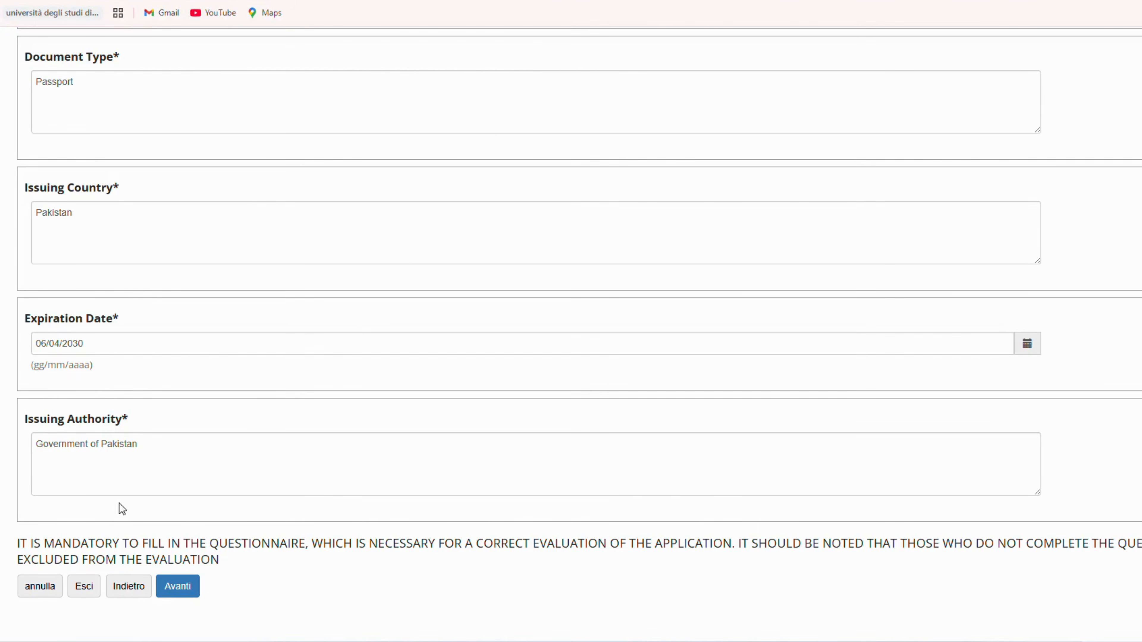
pyautogui.click(173, 592)
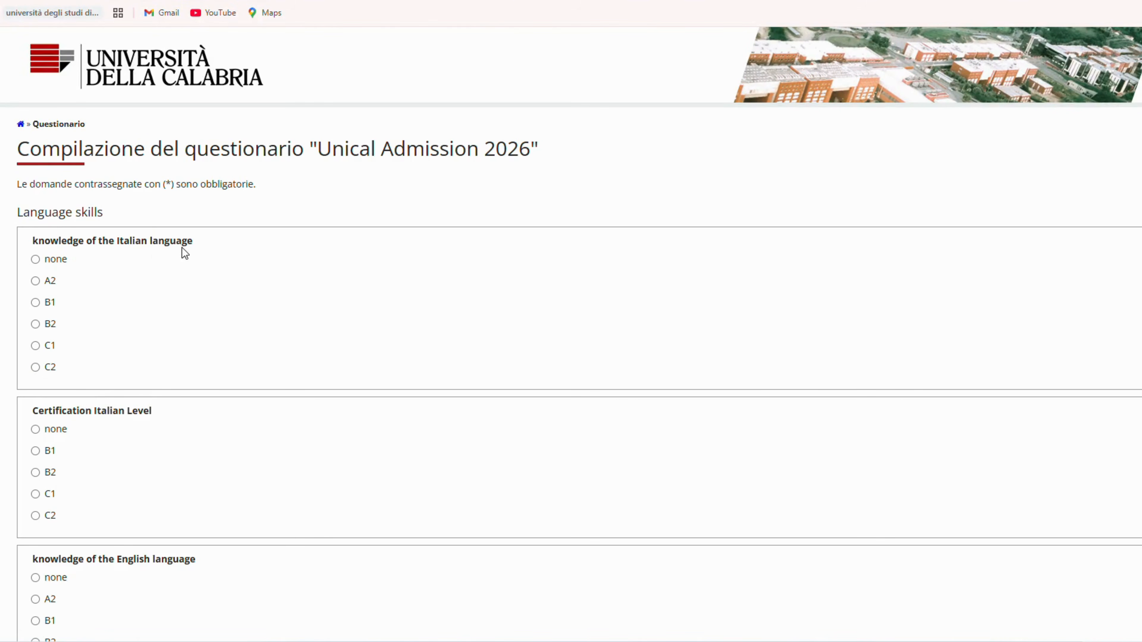
# Step: Set Italian knowledge and certification to none, English knowledge to B2 and English certification to none, and submit the language skills page
pyautogui.click(35, 260)
pyautogui.scroll(-2, 191, 316)
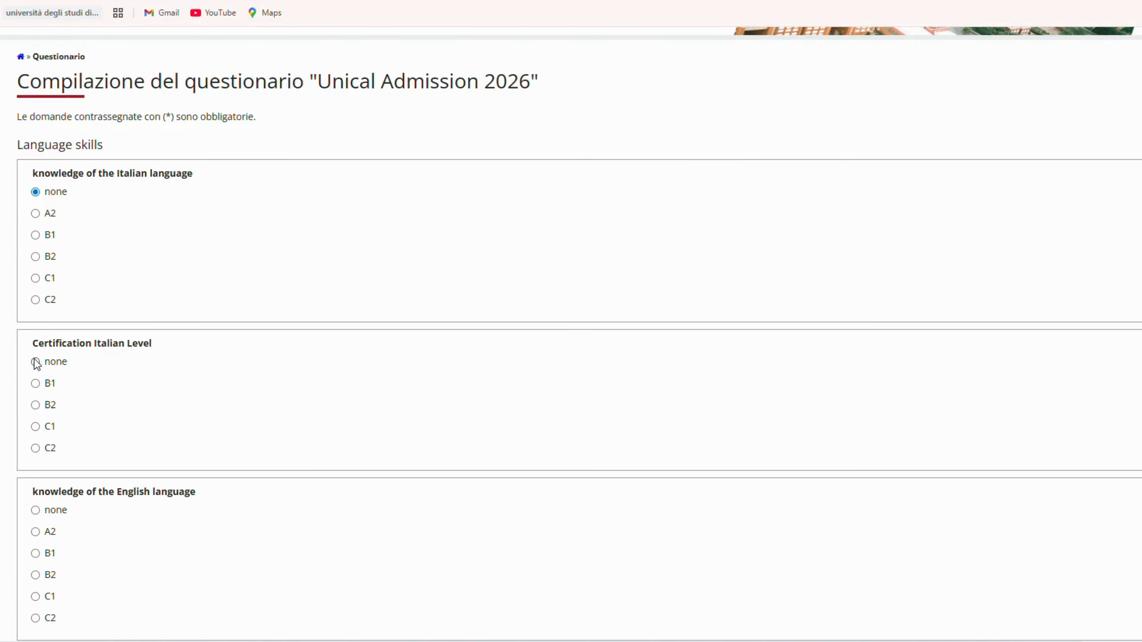
pyautogui.scroll(-2, 238, 389)
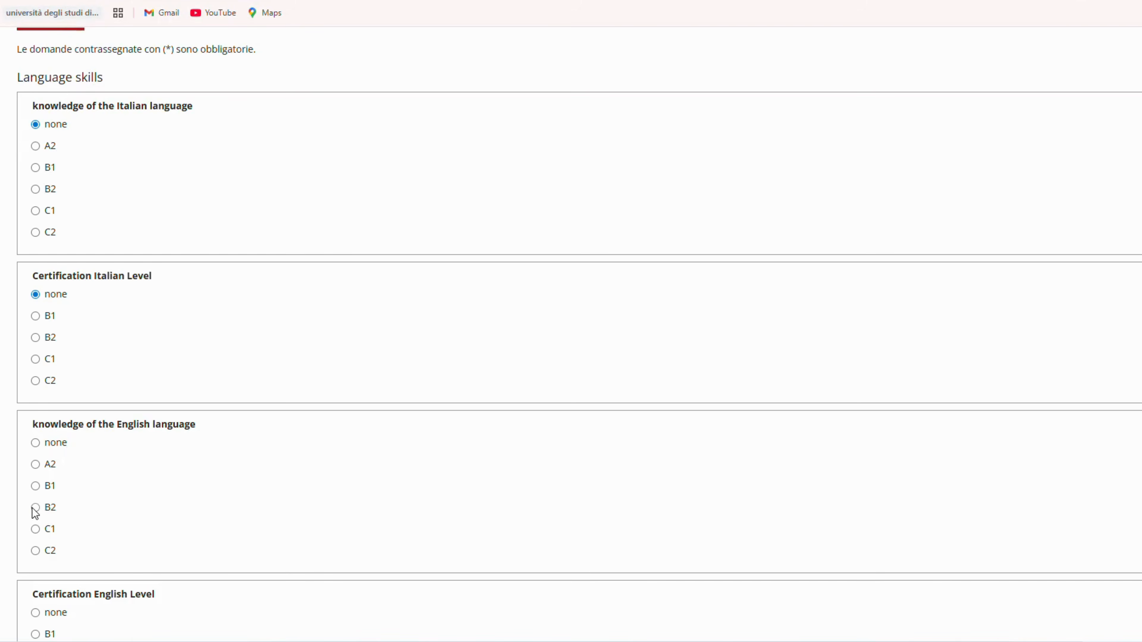
pyautogui.scroll(-1, 182, 495)
pyautogui.scroll(-1, 168, 528)
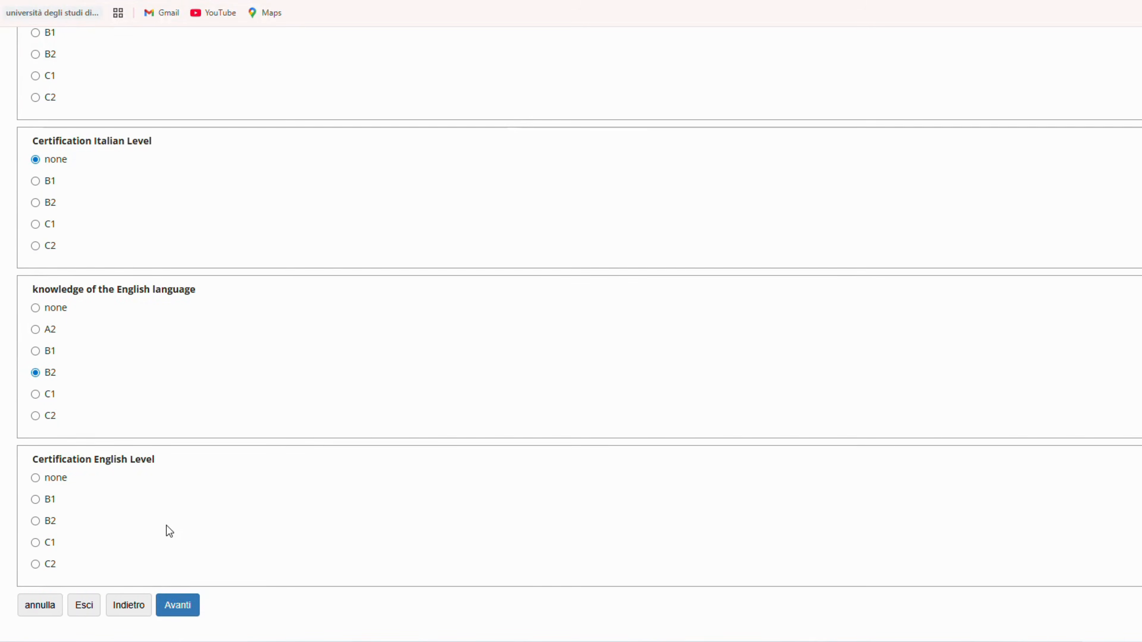
pyautogui.click(35, 477)
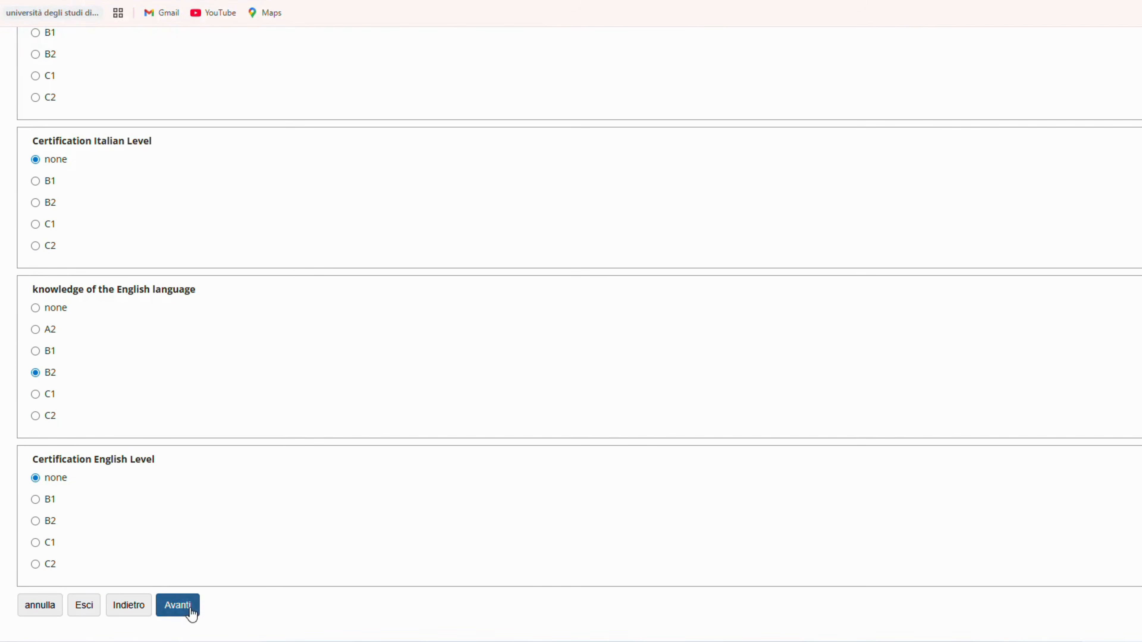
pyautogui.click(190, 608)
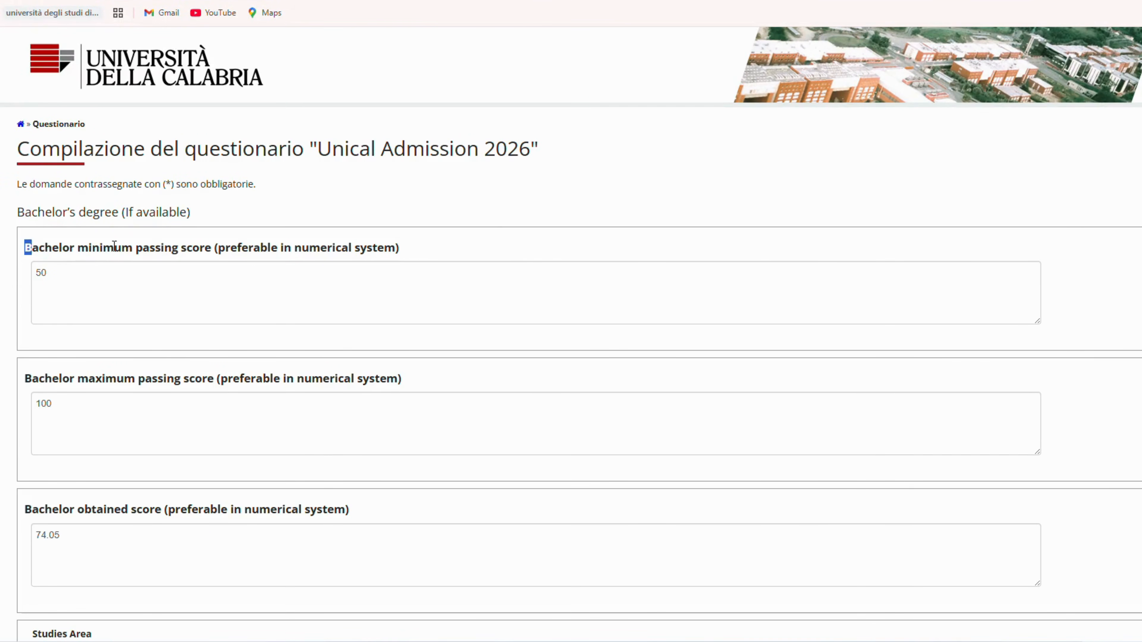
# Step: Check the bachelor's minimum passing, maximum passing and obtained scores in the Bachelor's degree section
pyautogui.moveTo(26, 247); pyautogui.dragTo(204, 254)
pyautogui.click(39, 277)
pyautogui.scroll(-3, 67, 310)
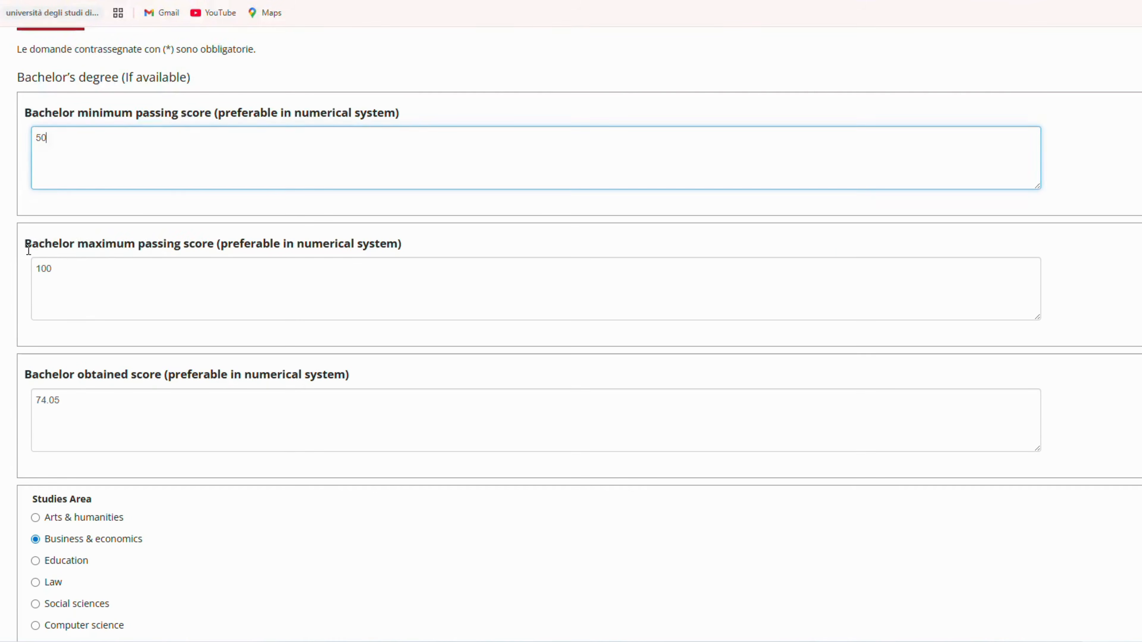
pyautogui.moveTo(26, 244); pyautogui.dragTo(208, 248)
pyautogui.click(96, 282)
pyautogui.scroll(-2, 54, 297)
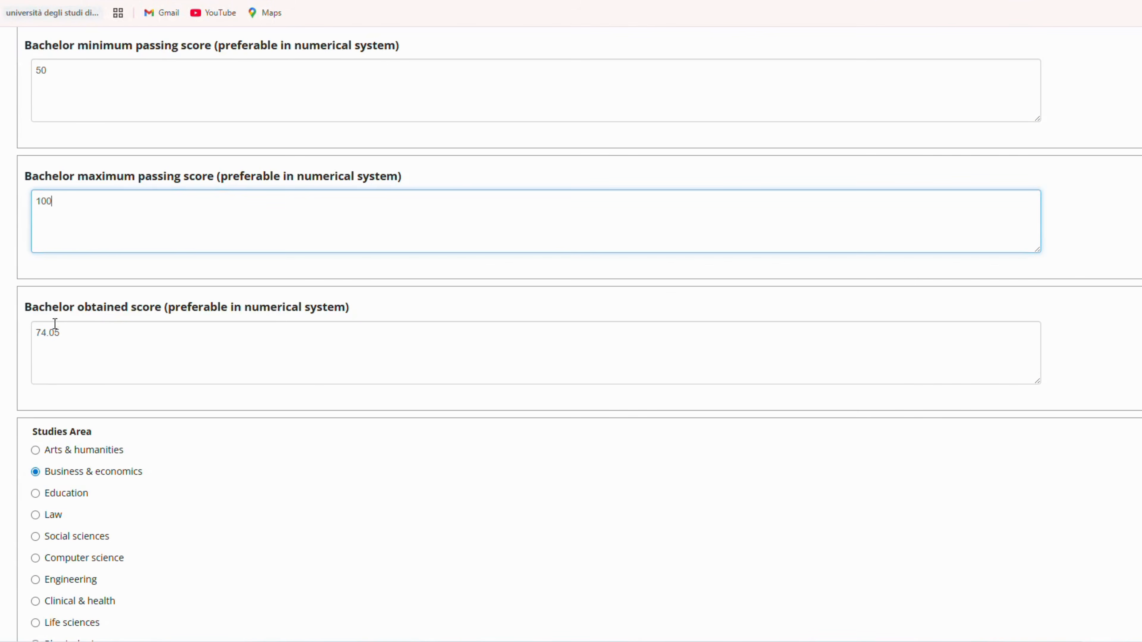
pyautogui.moveTo(25, 310); pyautogui.dragTo(161, 312)
pyautogui.moveTo(69, 337); pyautogui.dragTo(7, 340)
# Step: Check the bachelor's studies area and the exam totals for the study area and Mathematics, and submit the page
pyautogui.scroll(-6, 26, 361)
pyautogui.moveTo(29, 231); pyautogui.dragTo(105, 233)
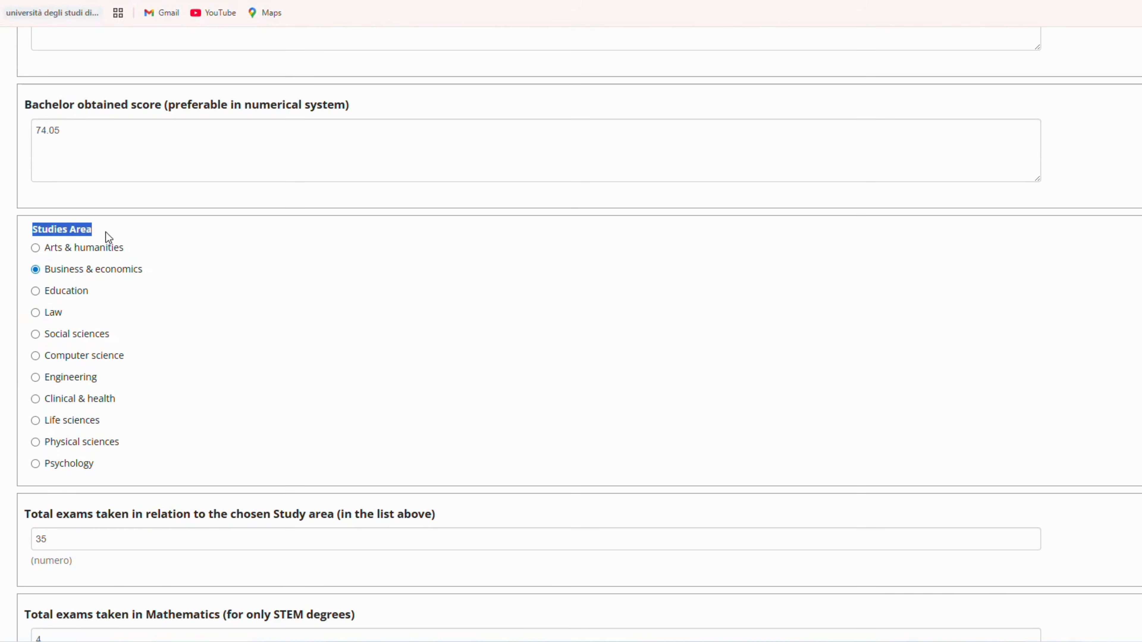
pyautogui.click(63, 276)
pyautogui.scroll(-5, 290, 328)
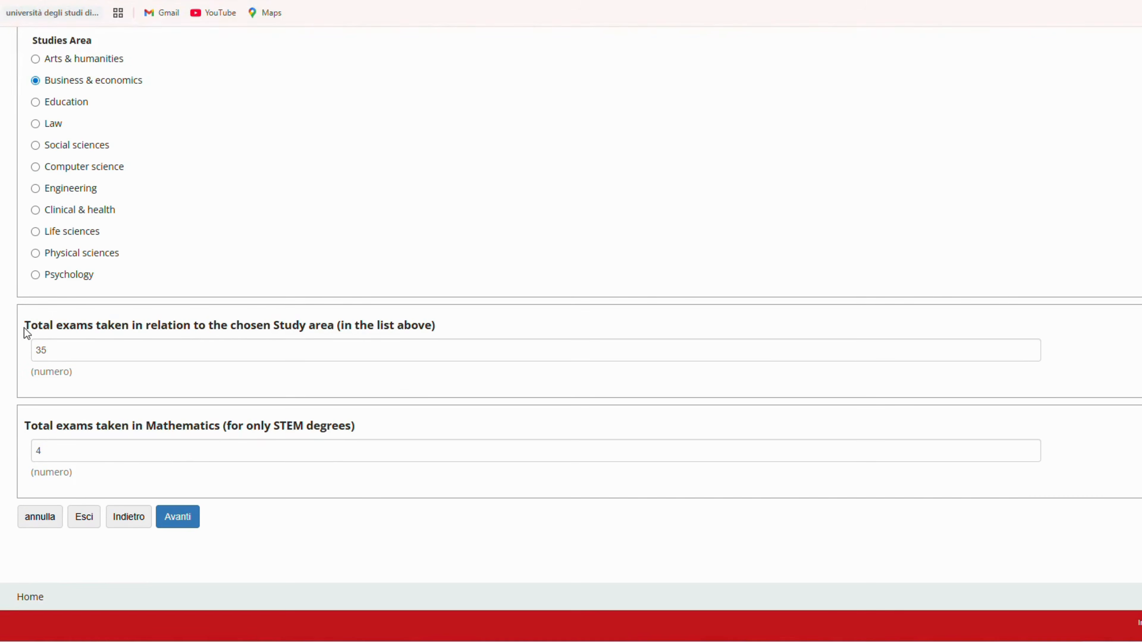
pyautogui.moveTo(26, 332); pyautogui.dragTo(334, 331)
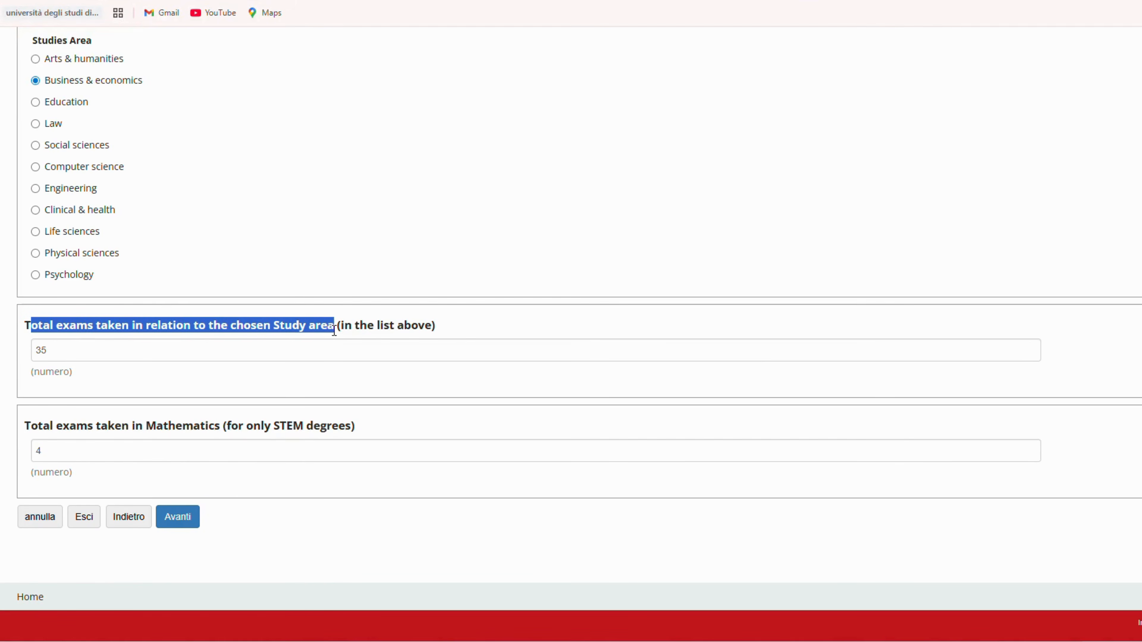
pyautogui.click(332, 373)
pyautogui.moveTo(66, 351); pyautogui.dragTo(30, 351)
pyautogui.click(118, 382)
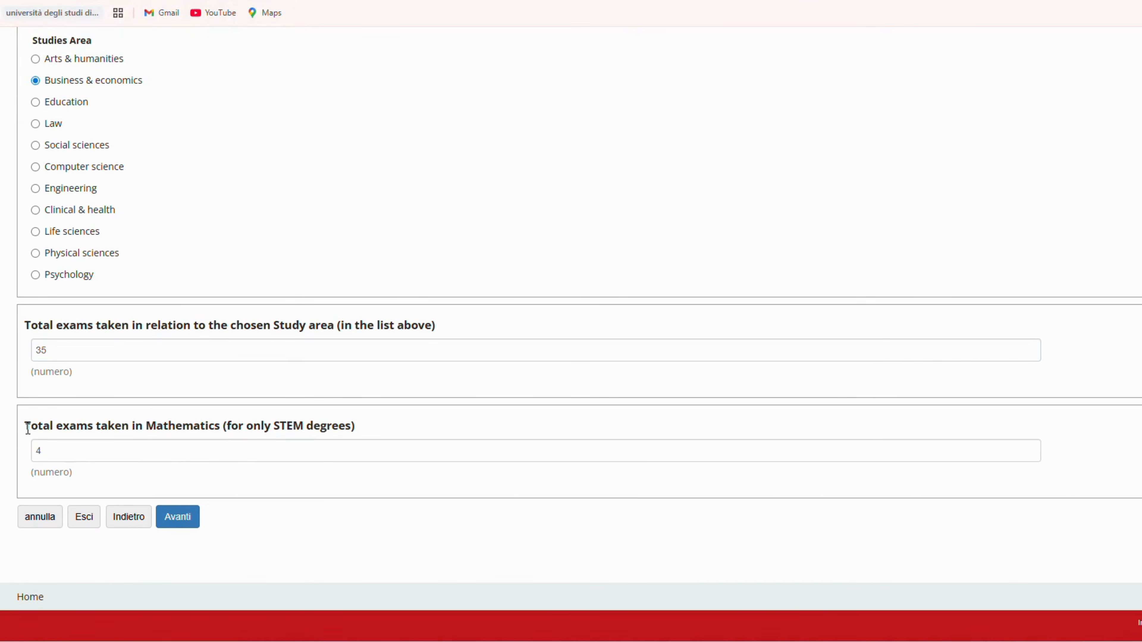
pyautogui.moveTo(28, 429); pyautogui.dragTo(221, 449)
pyautogui.click(81, 469)
pyautogui.moveTo(36, 450); pyautogui.dragTo(67, 468)
pyautogui.click(94, 480)
pyautogui.click(189, 526)
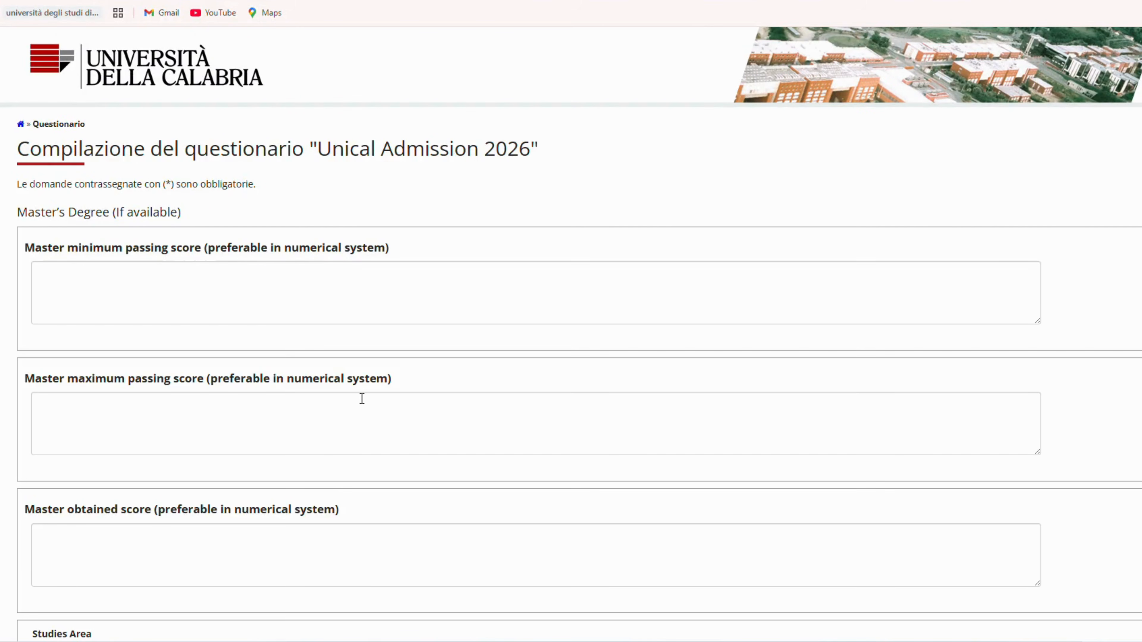
# Step: Leave the optional Master's Degree scores, studies area and exam totals blank and submit the page
pyautogui.moveTo(18, 213); pyautogui.dragTo(231, 228)
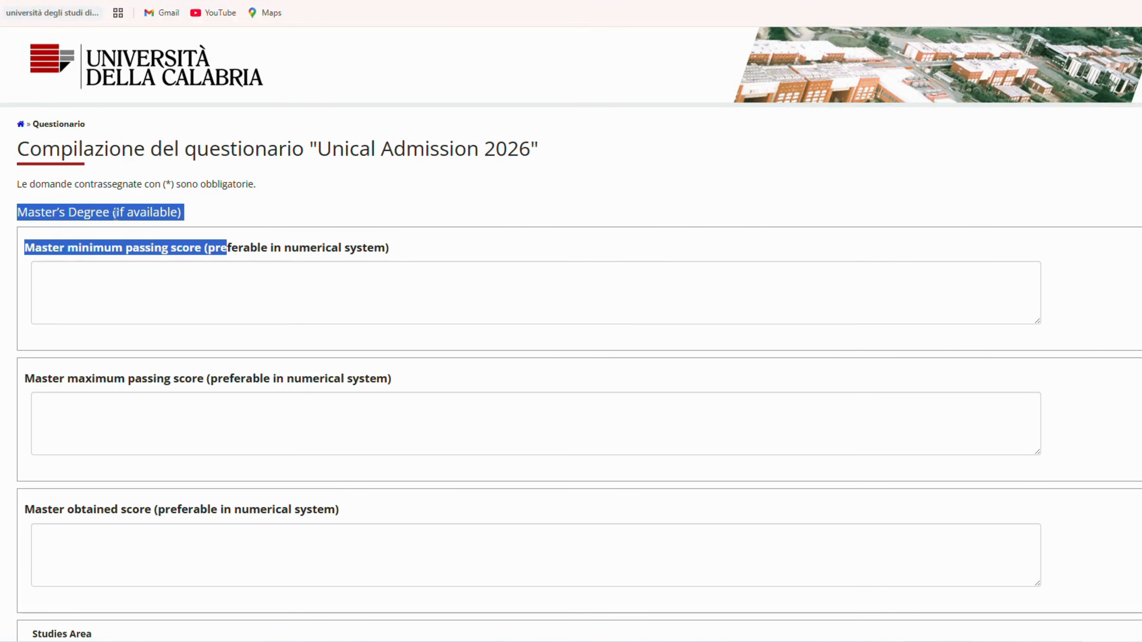
pyautogui.click(198, 219)
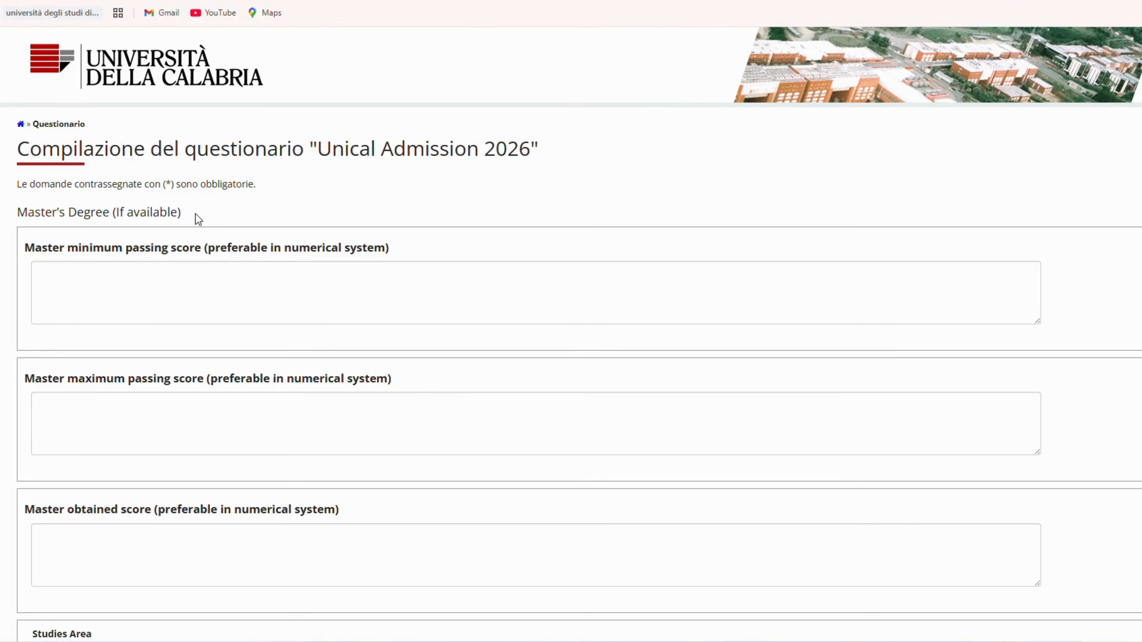
pyautogui.moveTo(115, 211); pyautogui.dragTo(172, 210)
pyautogui.scroll(-5, 197, 213)
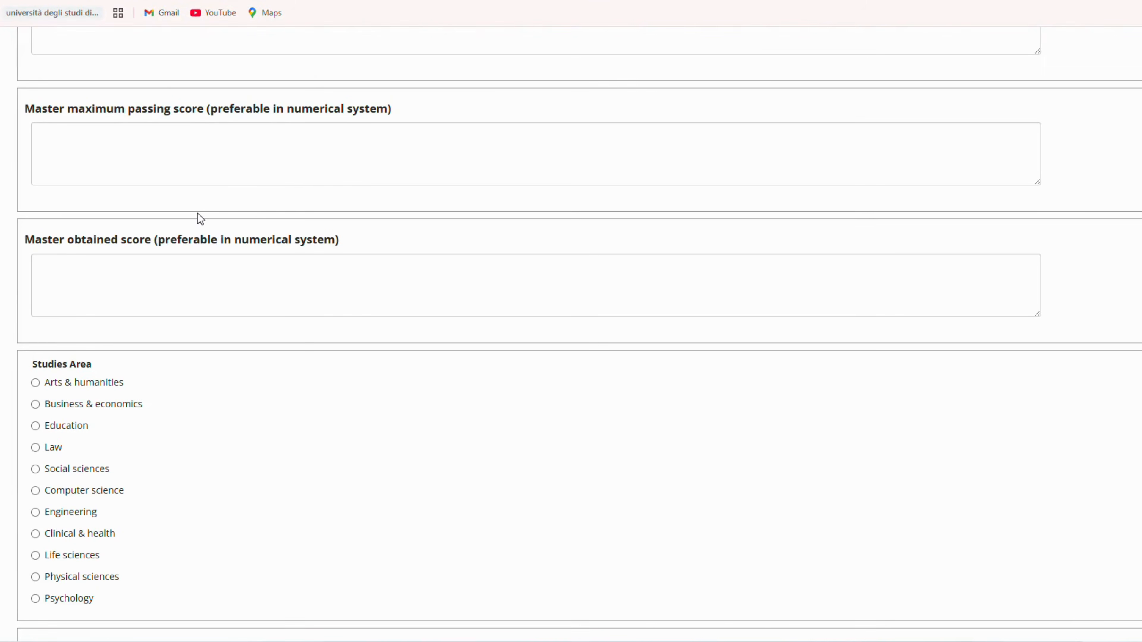
pyautogui.scroll(-6, 198, 213)
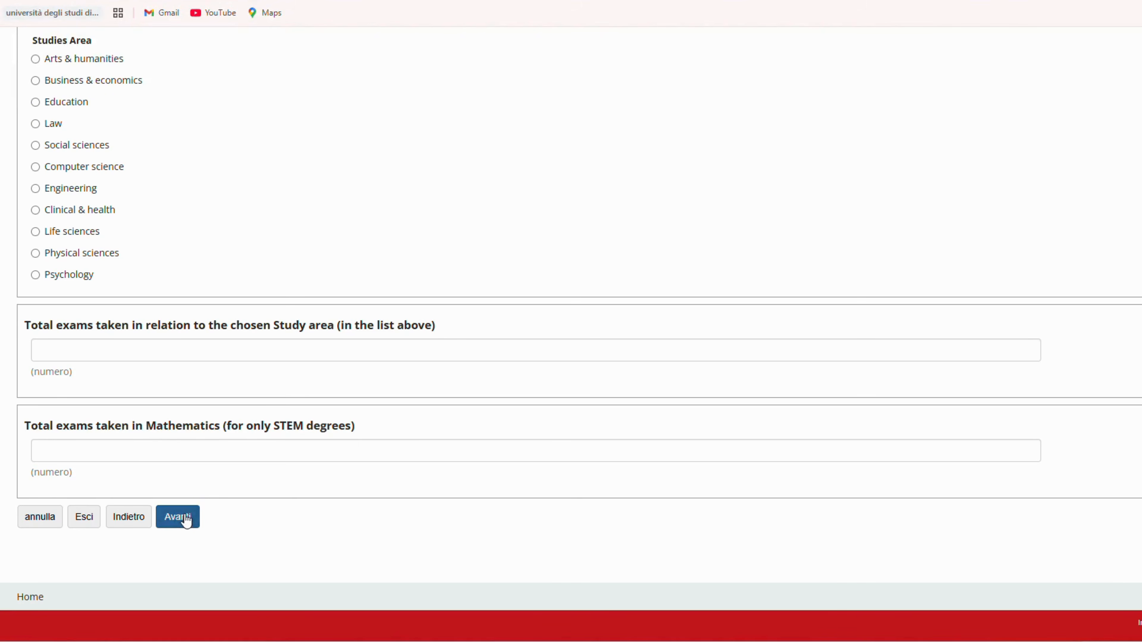
pyautogui.click(197, 518)
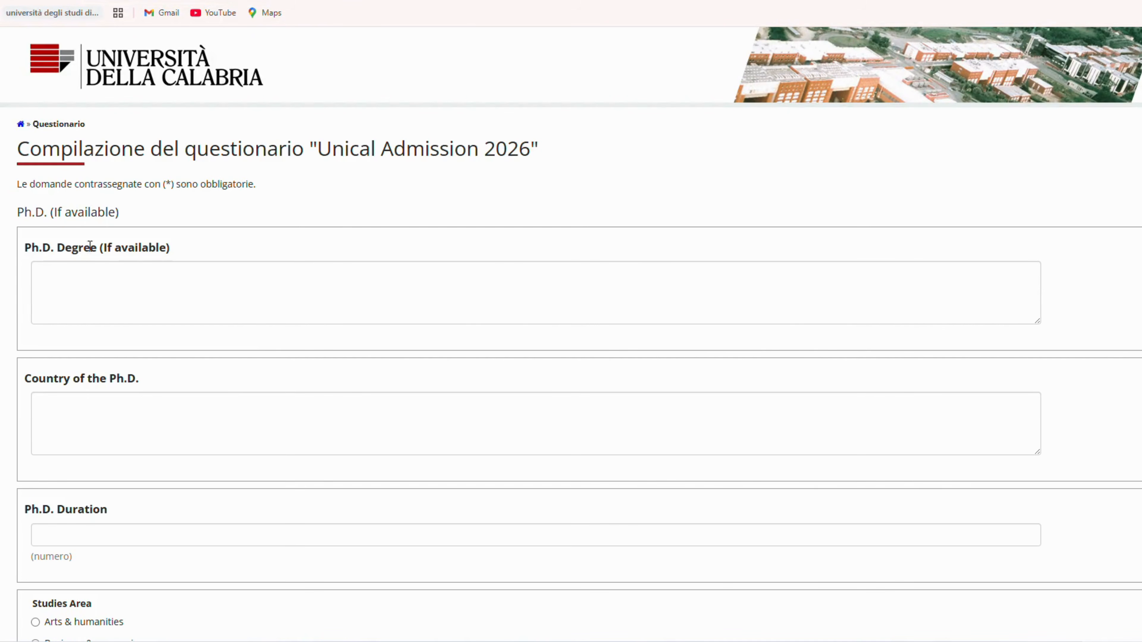
# Step: Leave the optional Ph.D. degree, country, duration and studies area blank and submit the page
pyautogui.moveTo(52, 213); pyautogui.dragTo(141, 219)
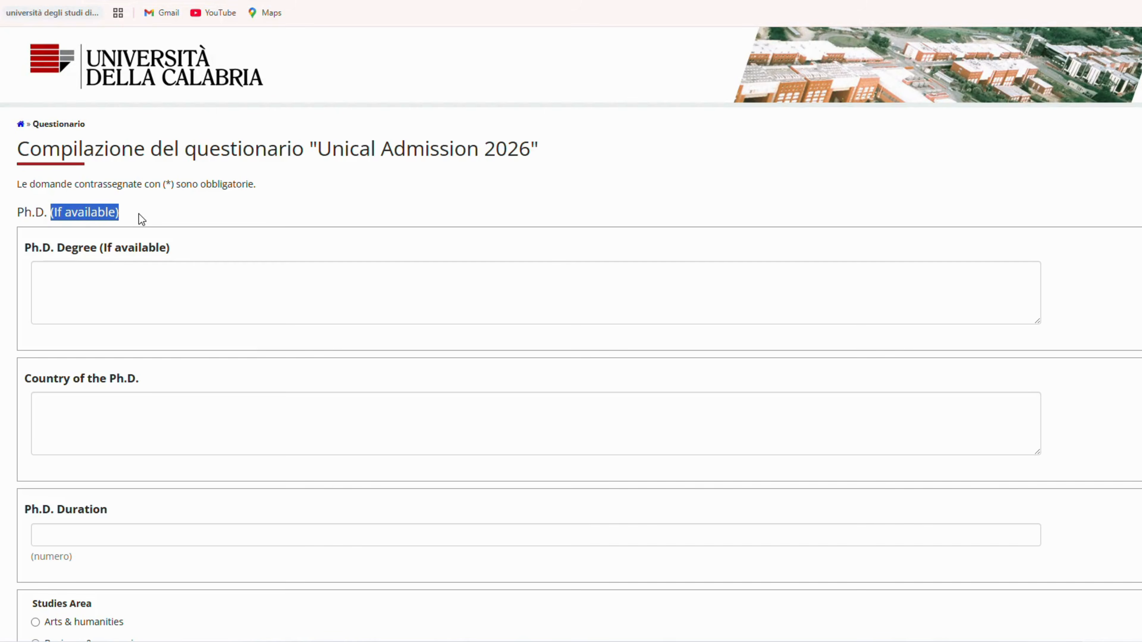
pyautogui.click(140, 213)
pyautogui.scroll(-5, 158, 288)
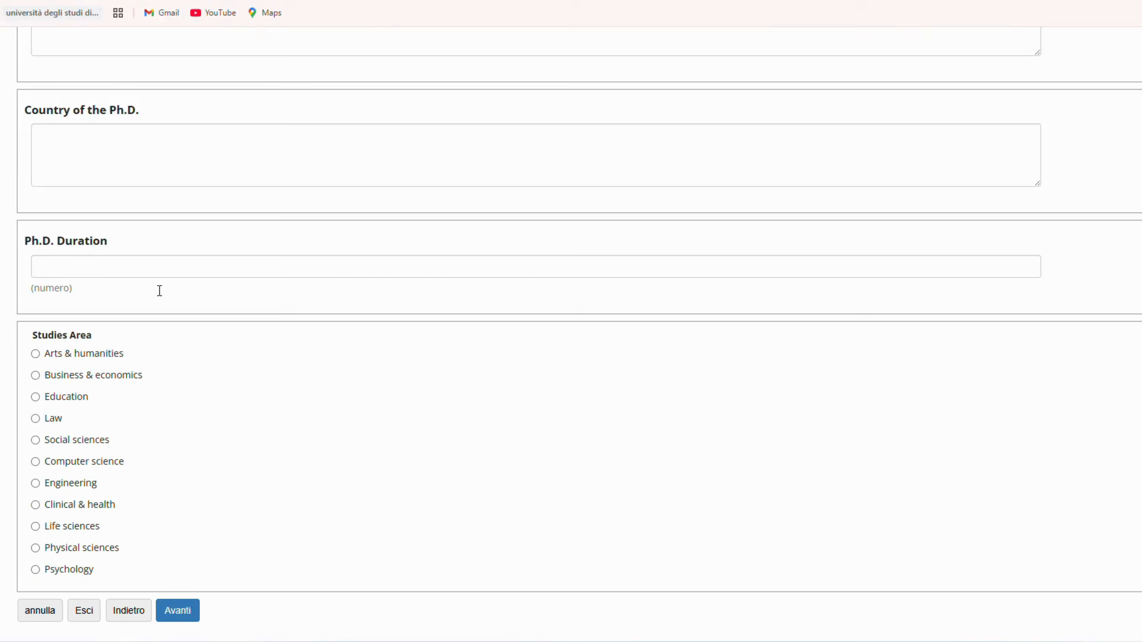
pyautogui.scroll(-2, 160, 290)
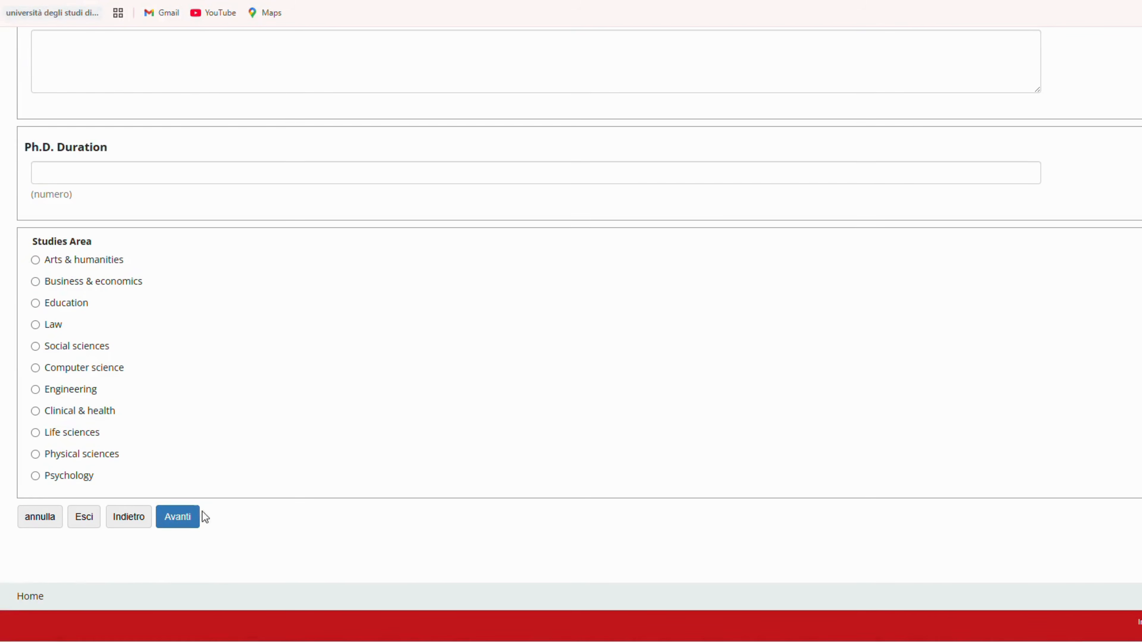
pyautogui.click(185, 524)
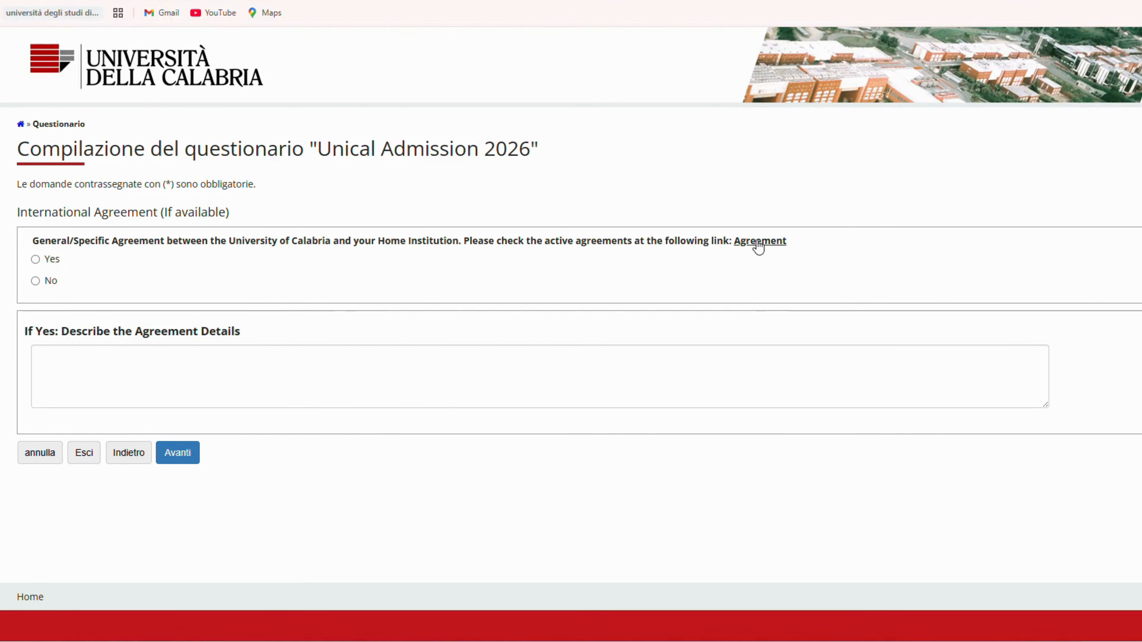
# Step: Answer No to the agreement between the University of Calabria and the home institution, leave the agreement details blank, and submit the page
pyautogui.click(35, 281)
pyautogui.click(35, 259)
pyautogui.click(76, 361)
pyautogui.moveTo(63, 338); pyautogui.dragTo(280, 335)
pyautogui.click(261, 337)
pyautogui.click(35, 282)
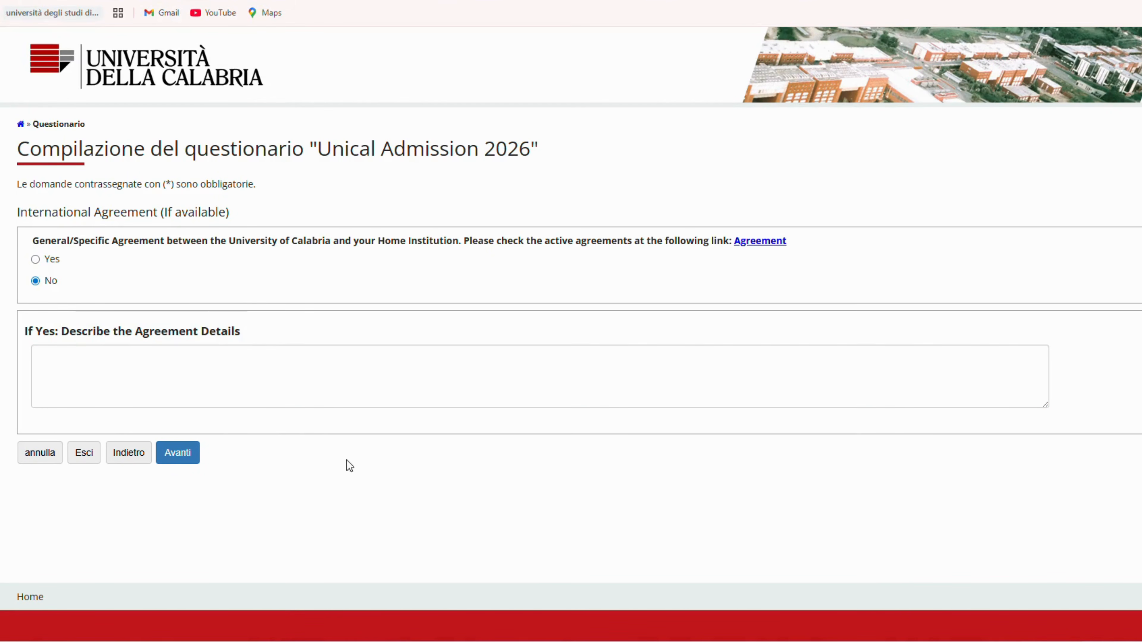
pyautogui.click(177, 455)
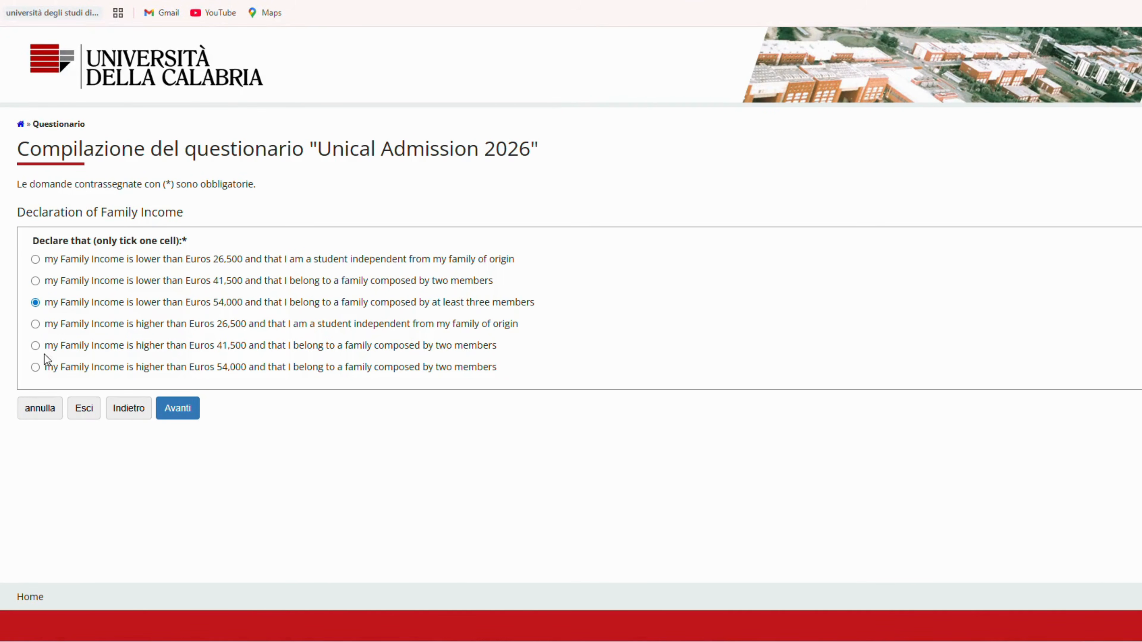
# Step: Declare a family income lower than Euros 54,000 with a family of at least three members, and submit the page
pyautogui.moveTo(65, 306); pyautogui.dragTo(136, 311)
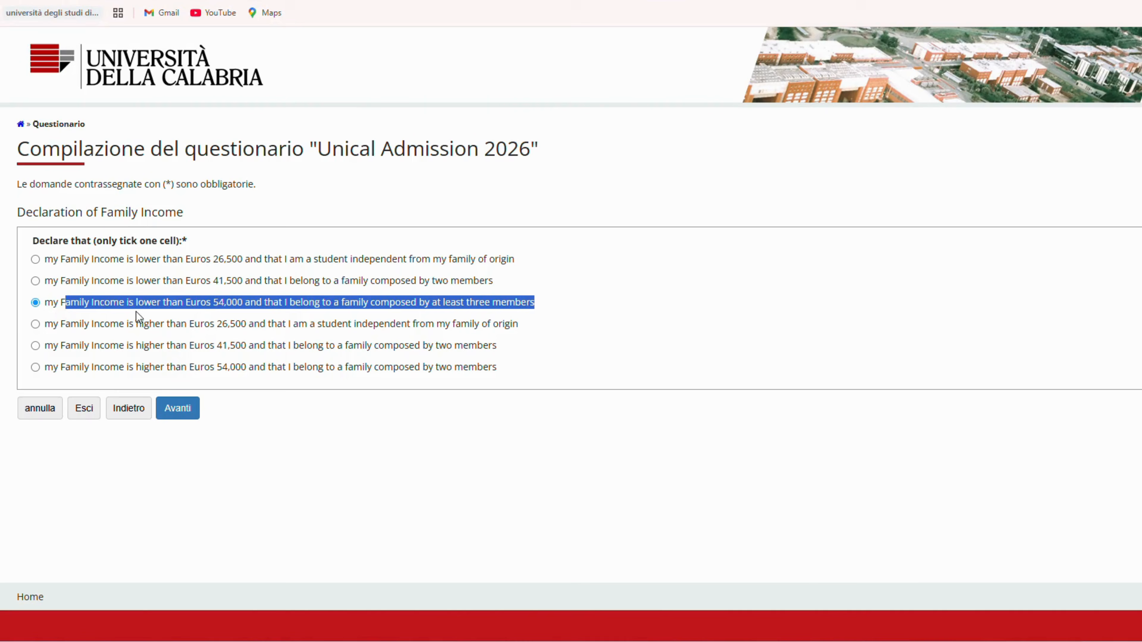
pyautogui.moveTo(292, 310); pyautogui.dragTo(536, 316)
pyautogui.click(558, 320)
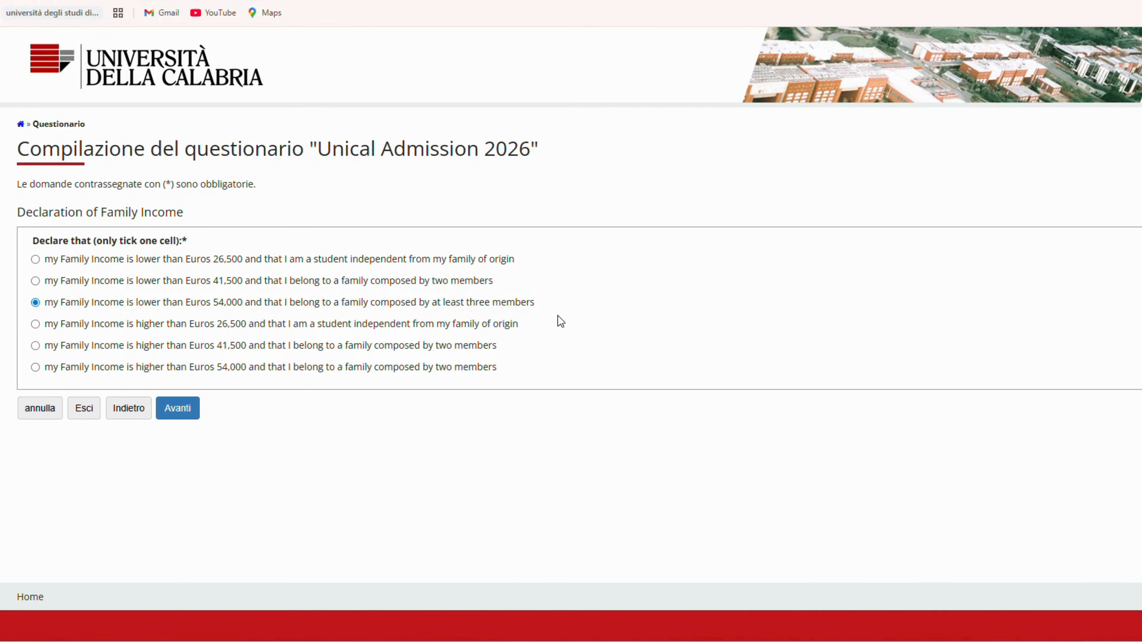
pyautogui.click(176, 407)
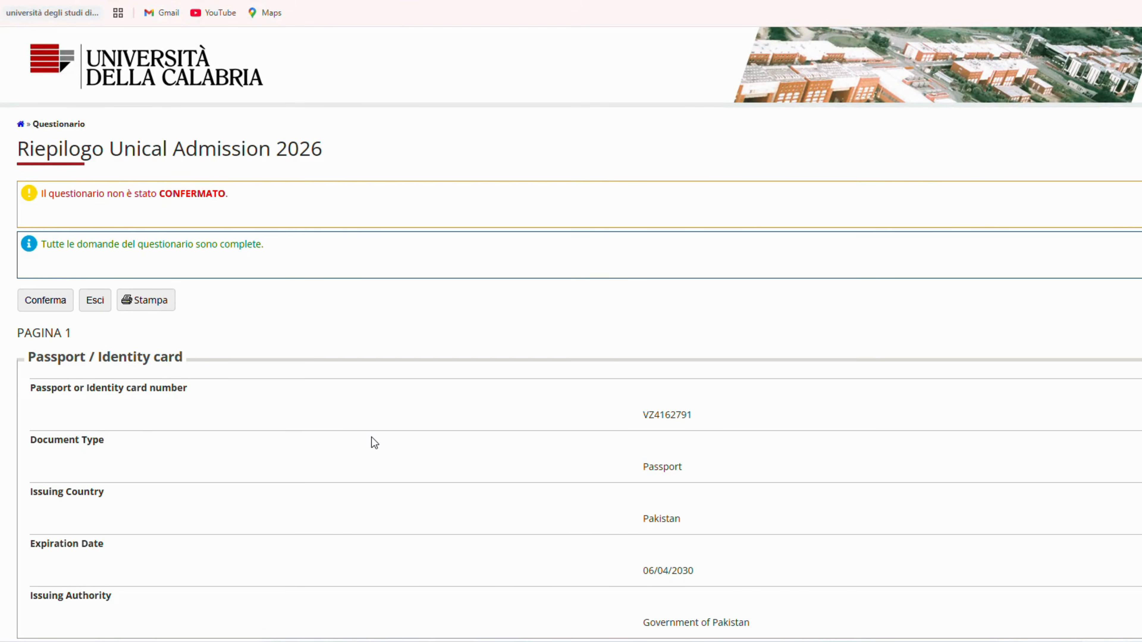
# Step: Review the Unical Admission 2026 questionnaire summary and confirm the questionnaire
pyautogui.scroll(-5, 374, 443)
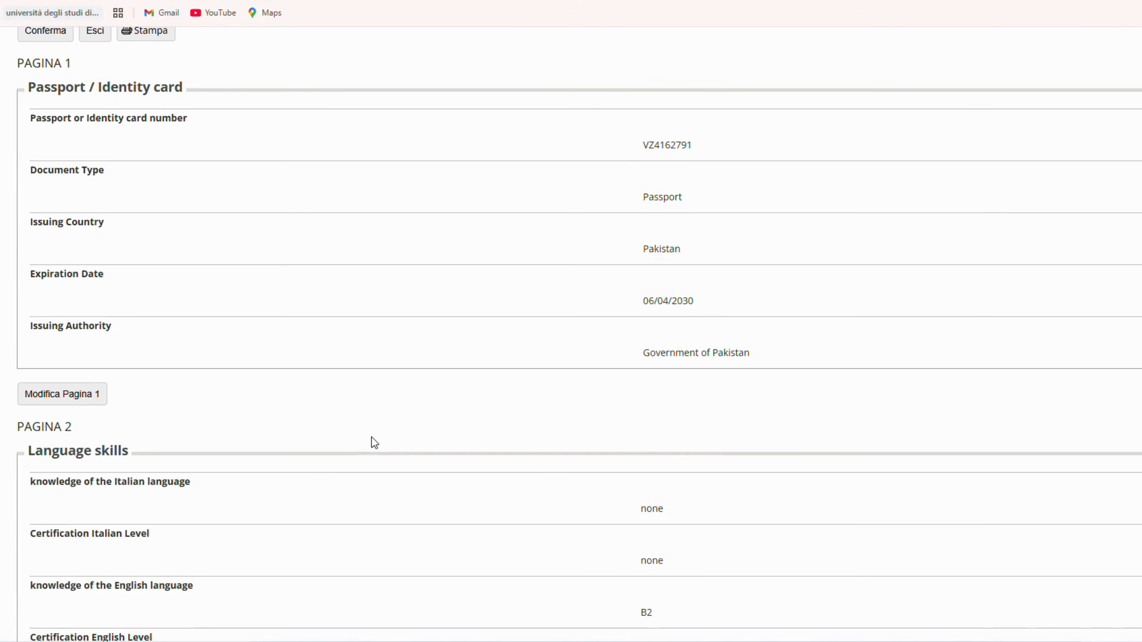
pyautogui.scroll(-5, 375, 443)
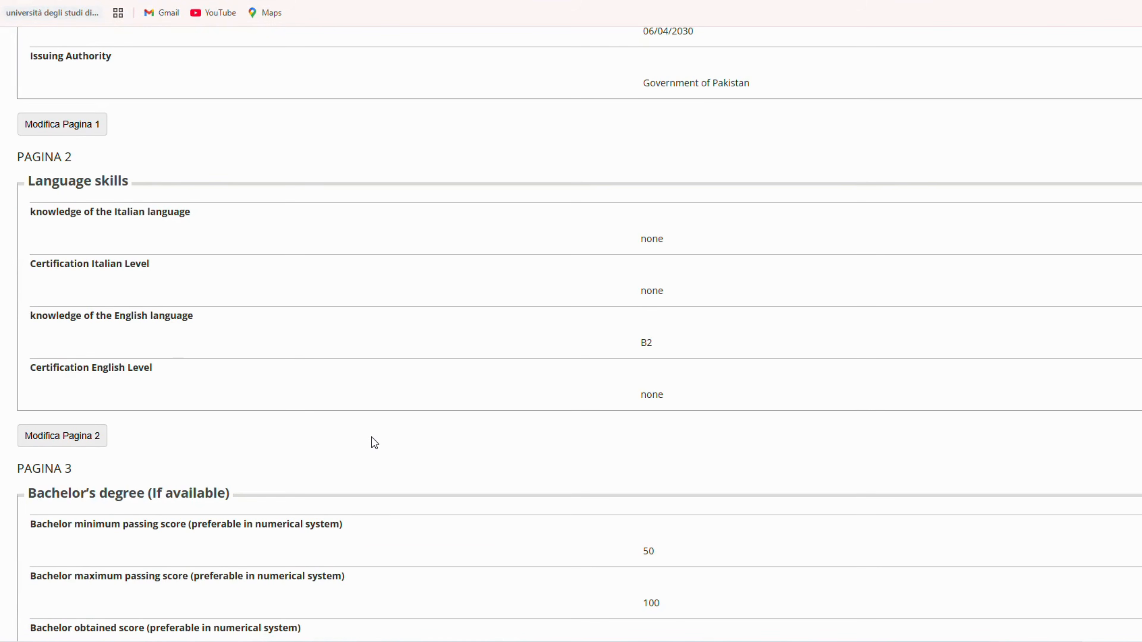
pyautogui.scroll(-12, 375, 443)
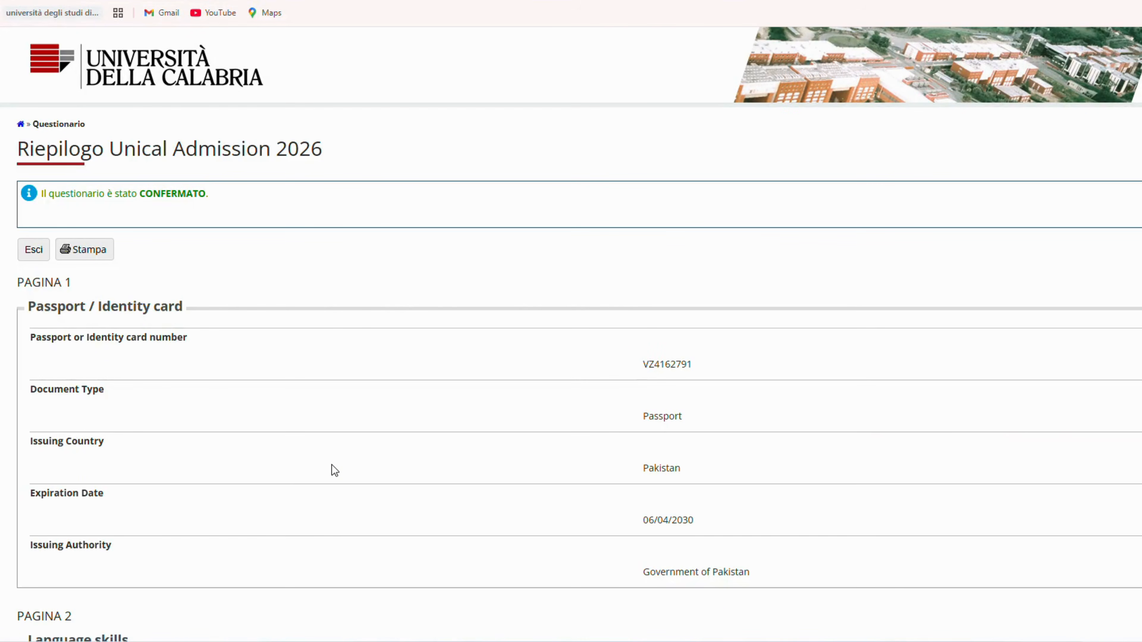
# Step: Review the confirmed answers, exit the questionnaire, and complete admission to the Finance and Insurance competition
pyautogui.scroll(-15, 334, 470)
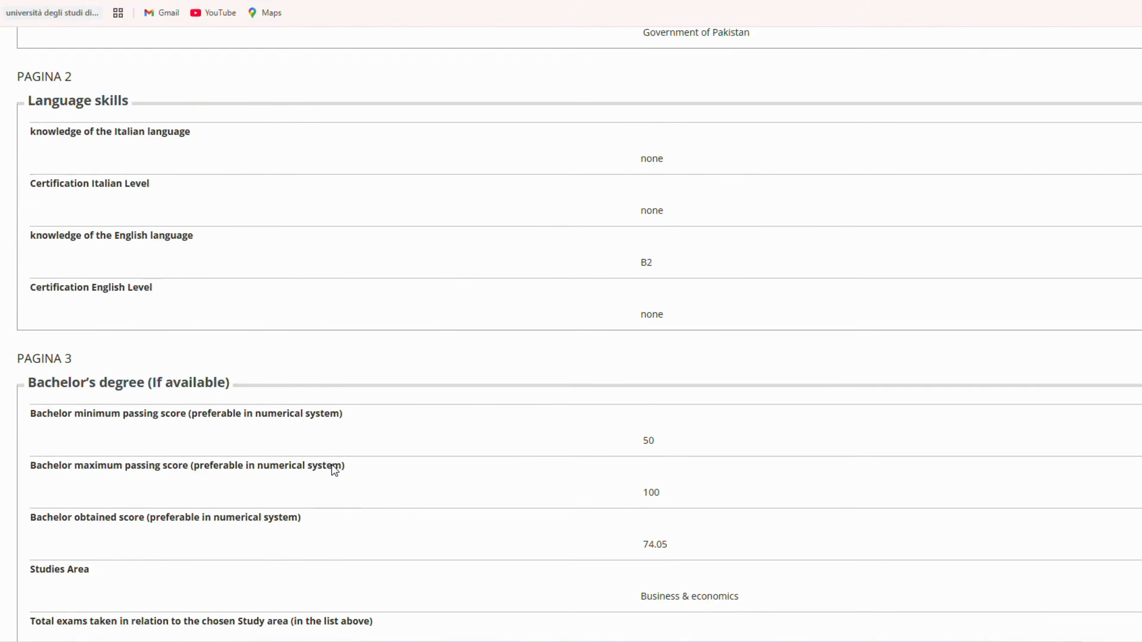
pyautogui.scroll(-4, 334, 471)
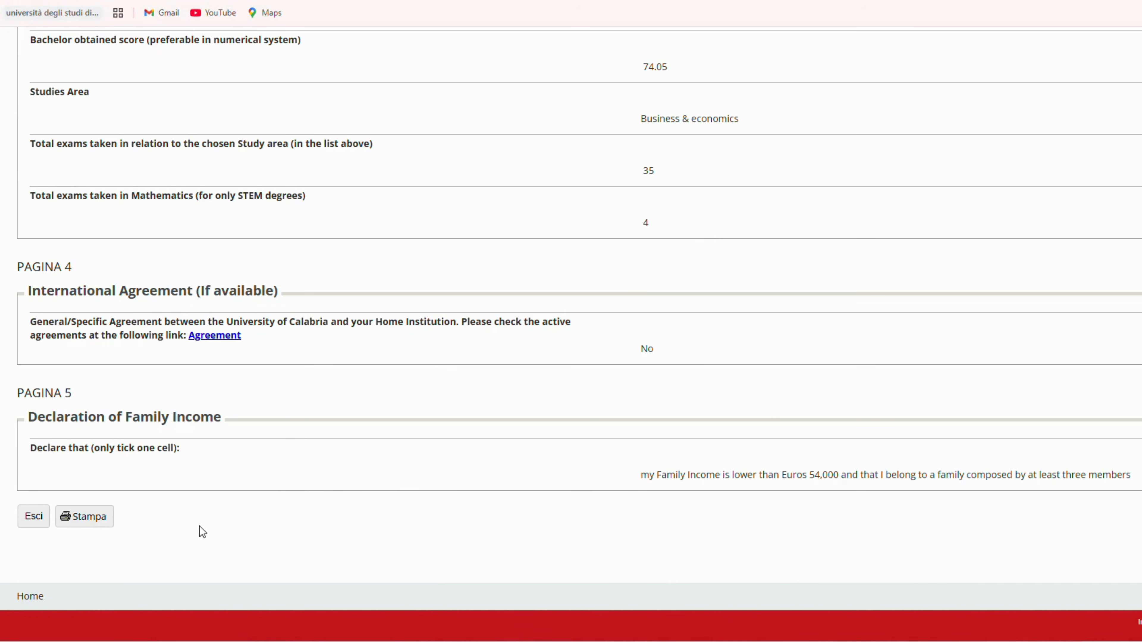
pyautogui.click(89, 522)
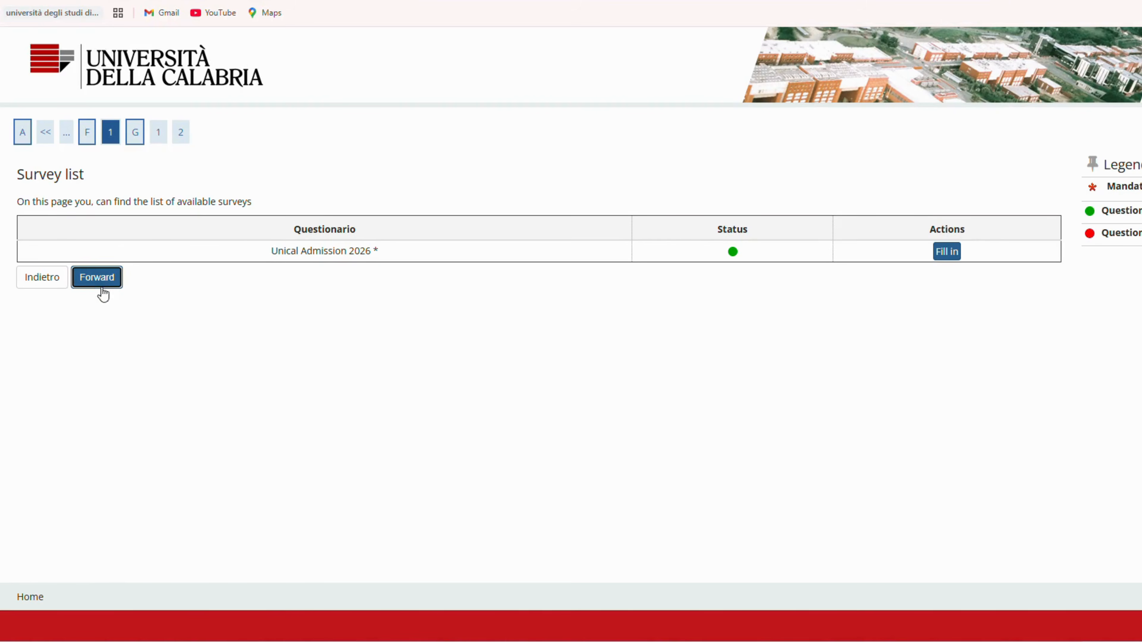
pyautogui.click(101, 286)
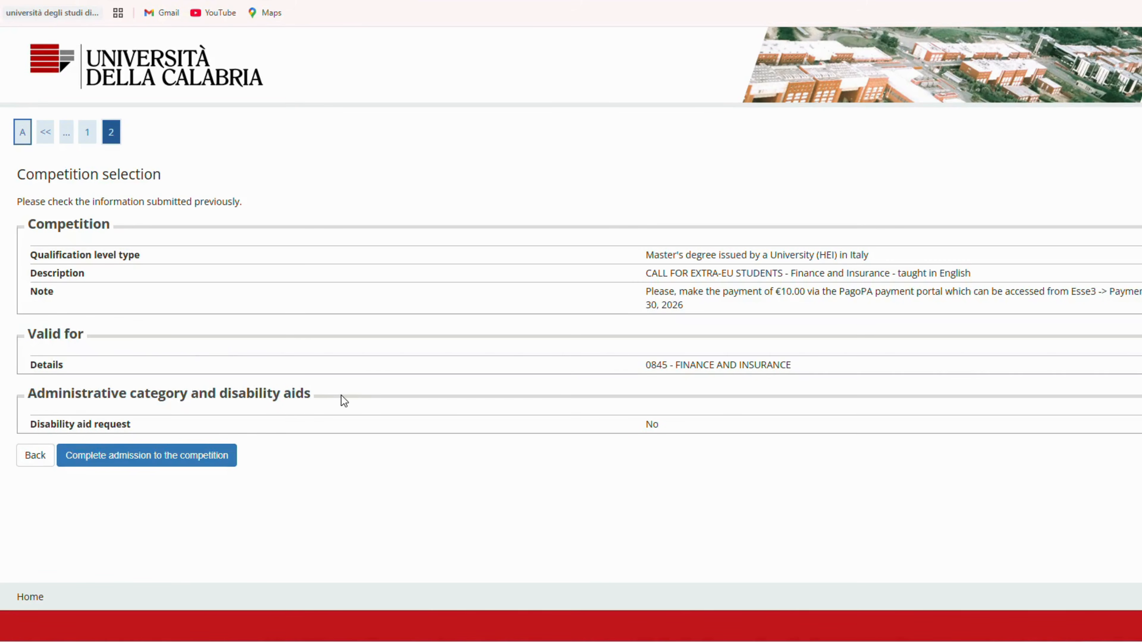
pyautogui.click(187, 463)
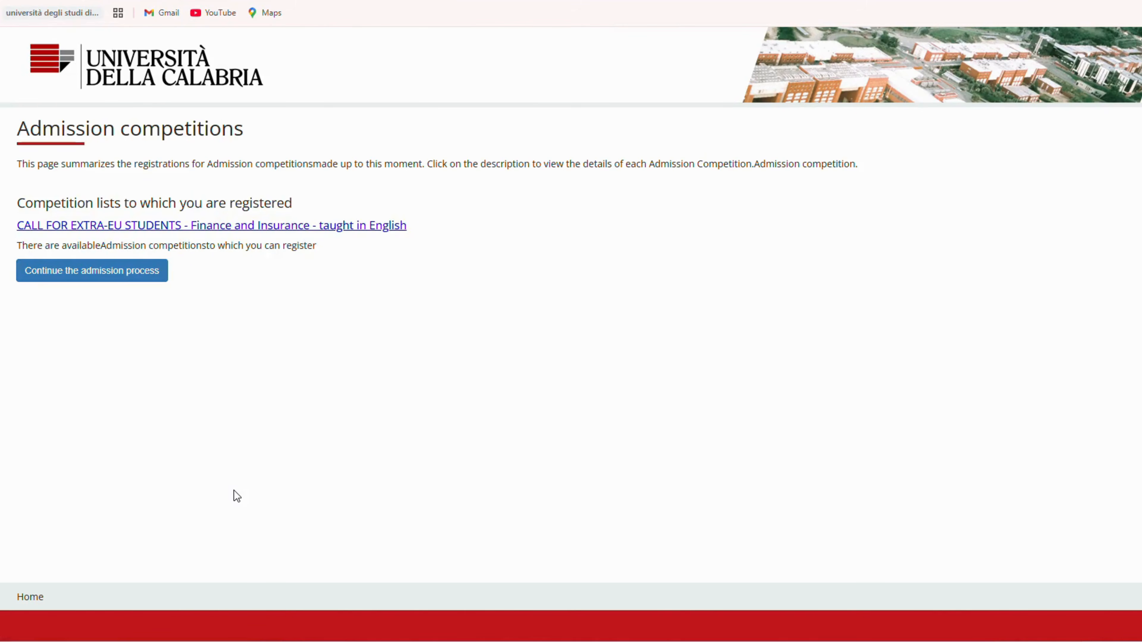
# Step: Check the list of registered competitions, and open the Registrar's Office payments page
pyautogui.moveTo(12, 204); pyautogui.dragTo(305, 204)
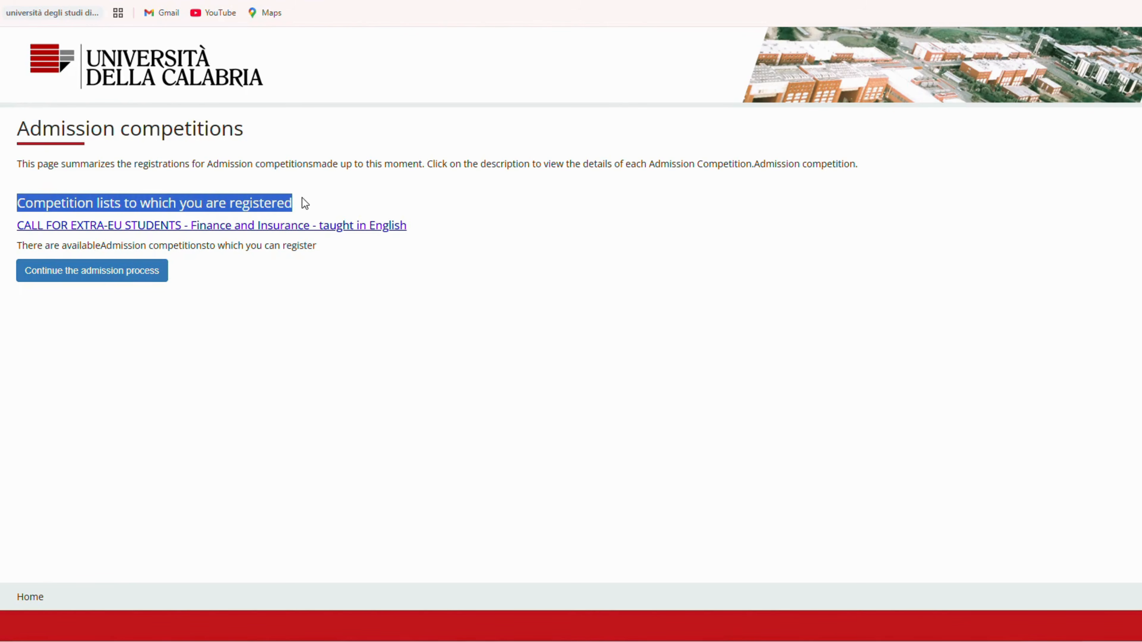
pyautogui.click(317, 203)
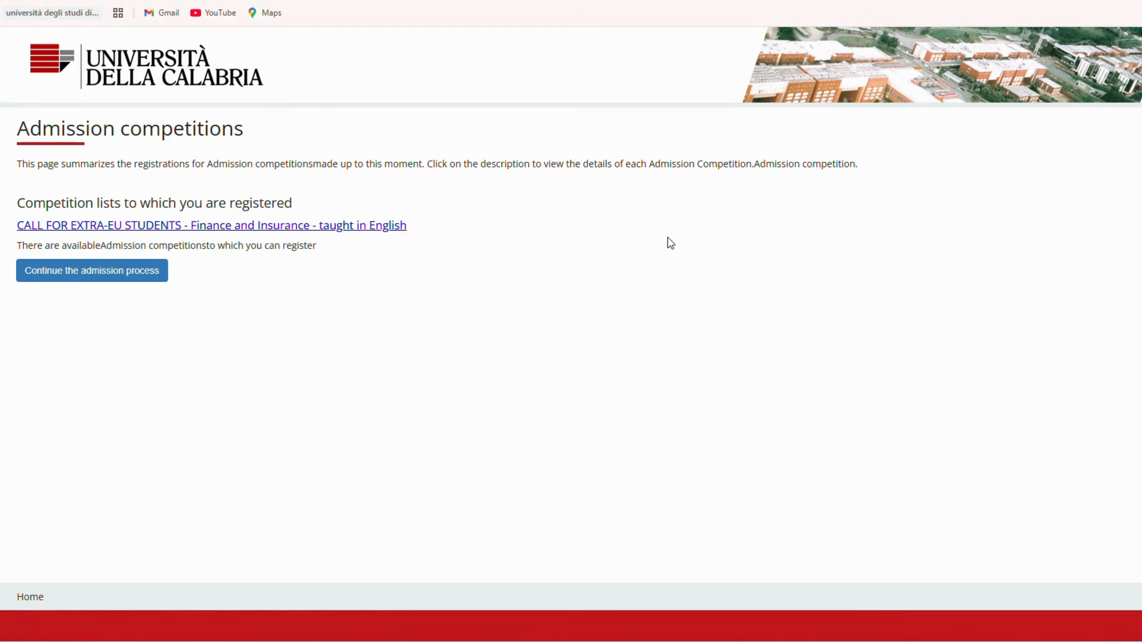
pyautogui.click(1122, 54)
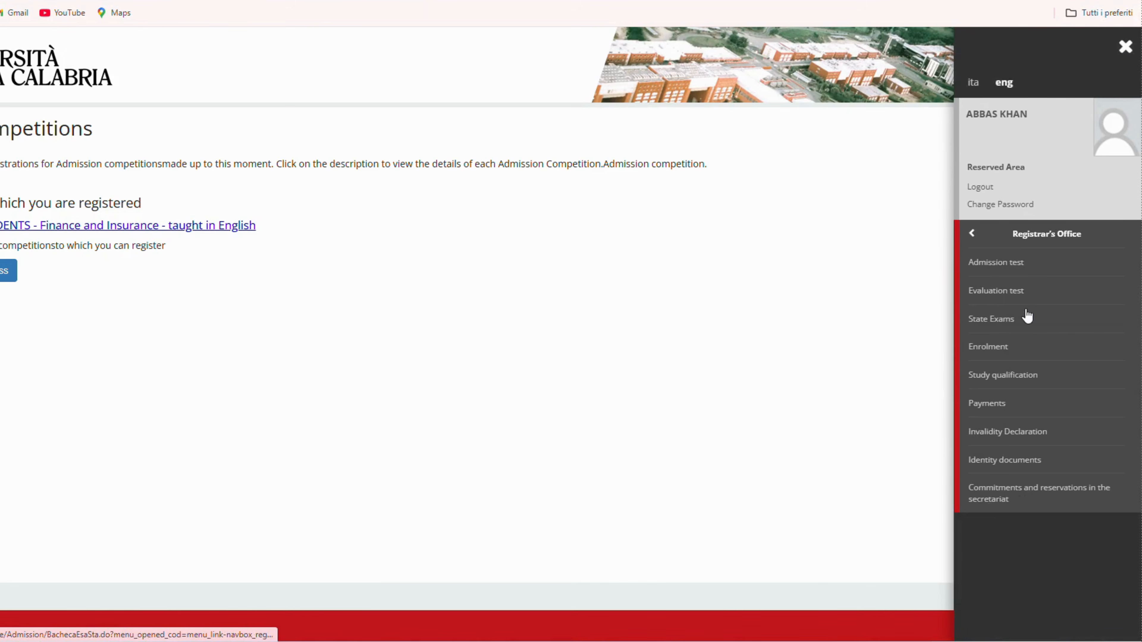
pyautogui.click(993, 401)
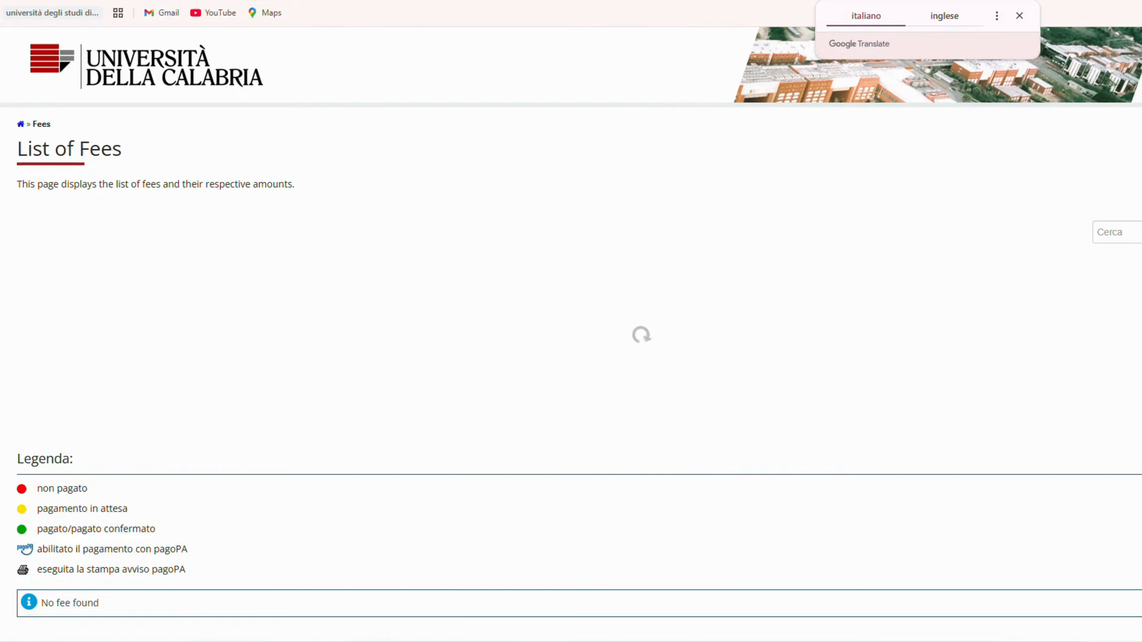
# Step: Check the description, amount and details of the Finance and Insurance application fee in the list of fees
pyautogui.moveTo(85, 299); pyautogui.dragTo(749, 313)
pyautogui.click(1004, 306)
pyautogui.click(1015, 297)
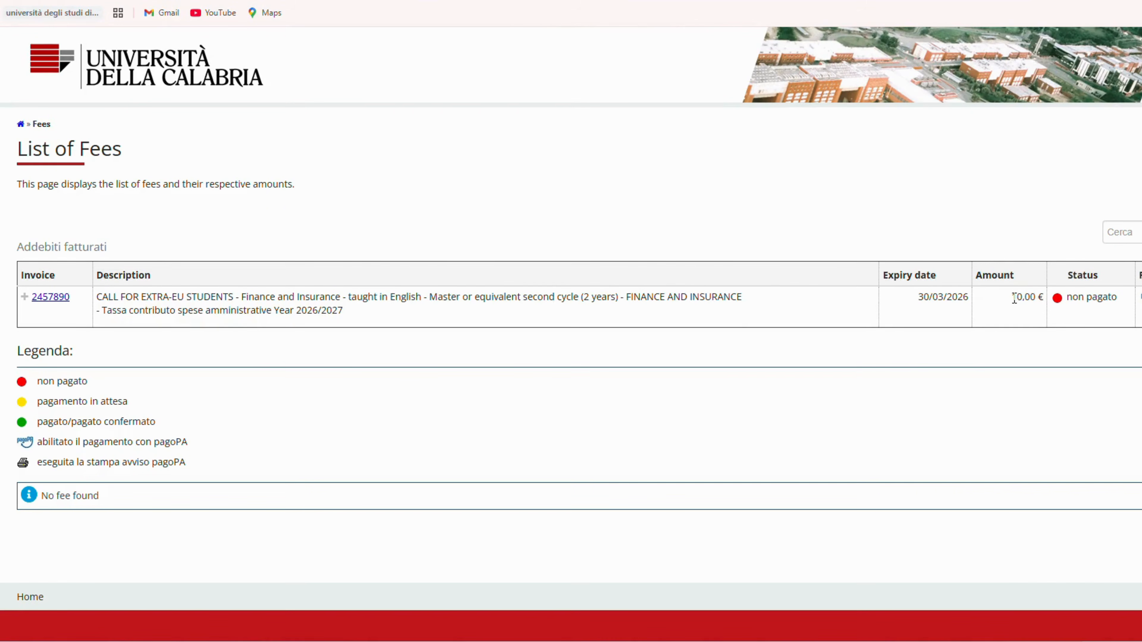
pyautogui.moveTo(1012, 297); pyautogui.dragTo(1044, 301)
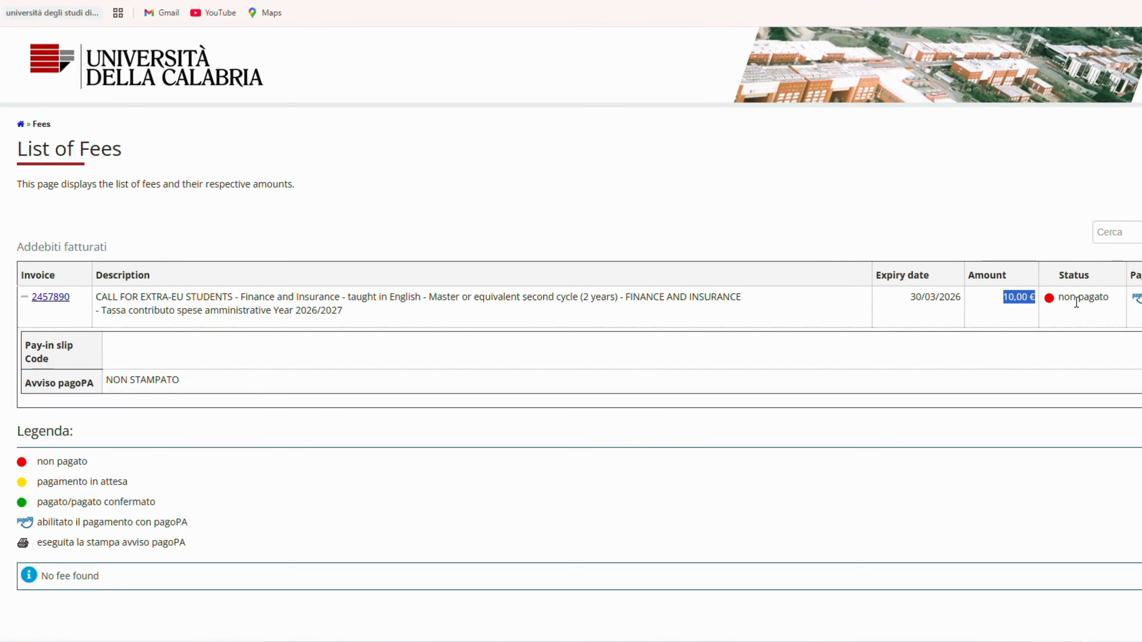
pyautogui.click(1005, 368)
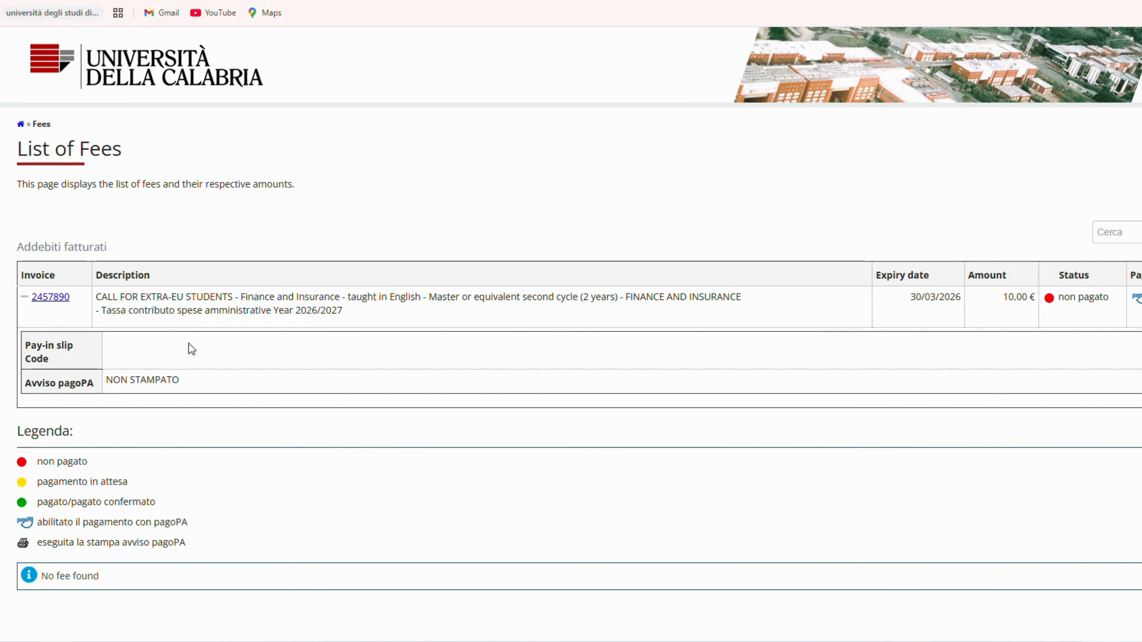
# Step: Open the application fee invoice and start its pagoPA payment with a debit or credit card
pyautogui.click(62, 299)
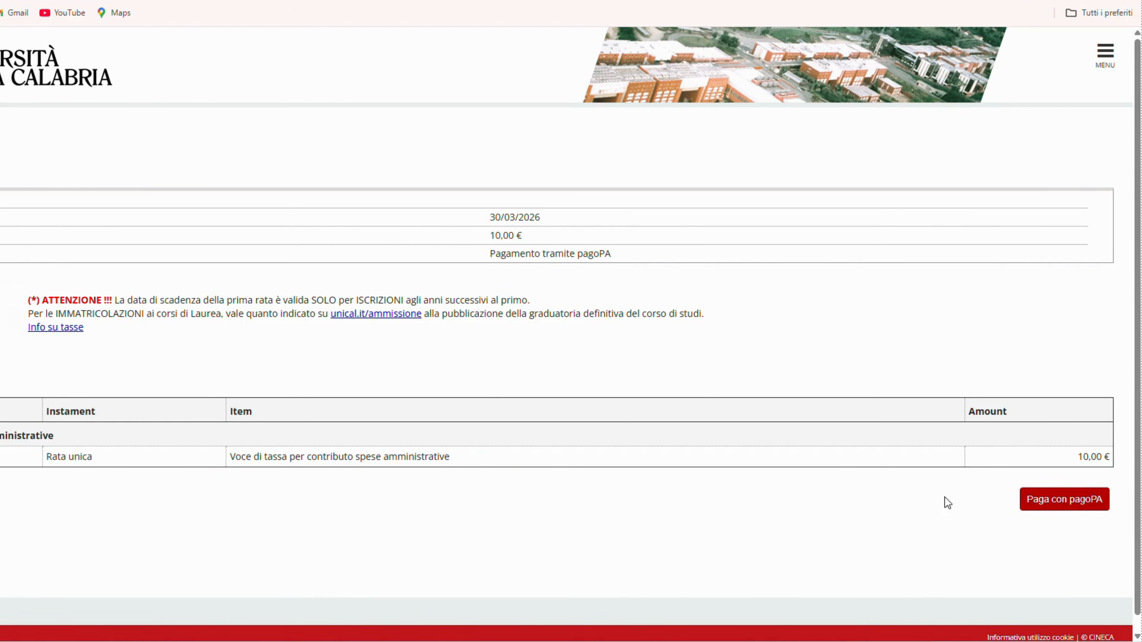
pyautogui.click(1069, 504)
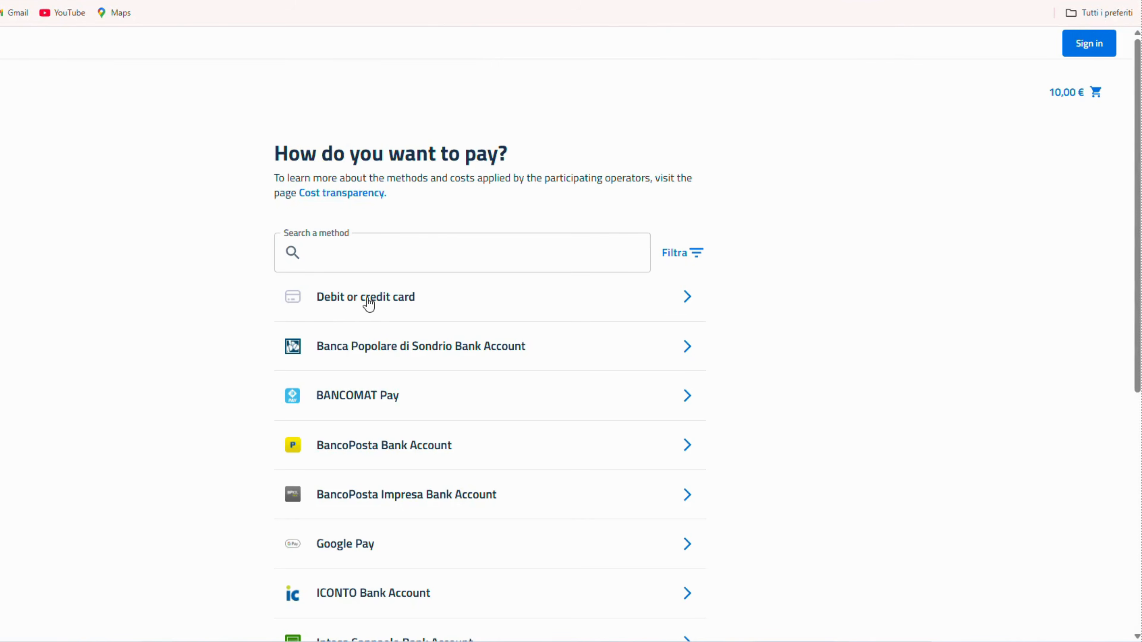
pyautogui.click(370, 304)
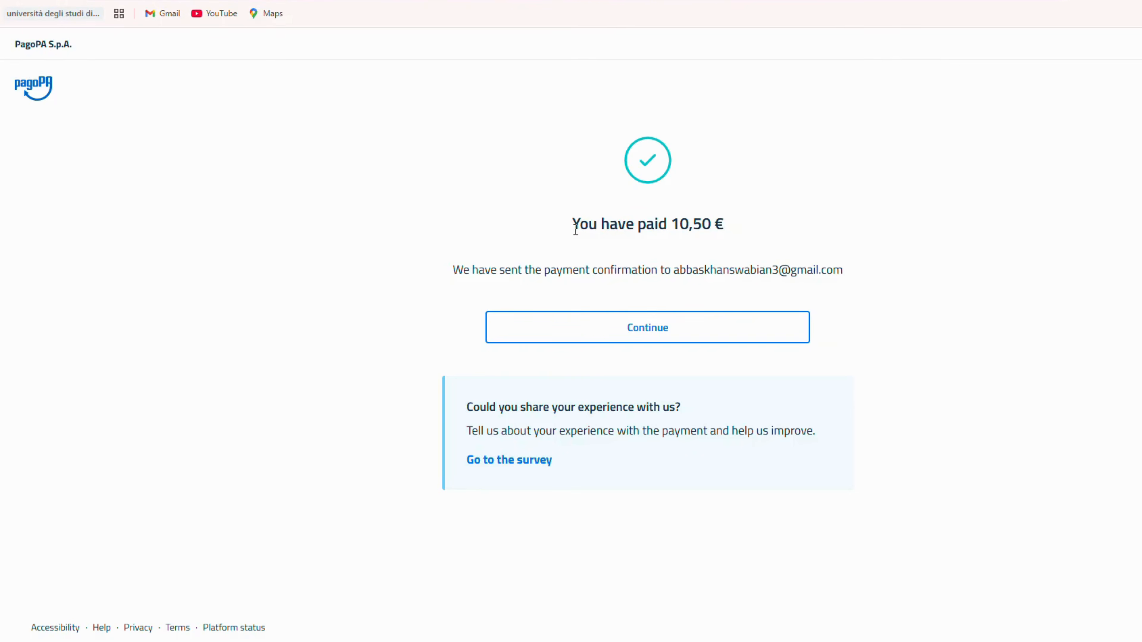
# Step: Check the amount paid in the pagoPA payment confirmation and continue back to the university's invoice details
pyautogui.moveTo(574, 225); pyautogui.dragTo(786, 234)
pyautogui.click(786, 235)
pyautogui.click(647, 333)
pyautogui.click(663, 307)
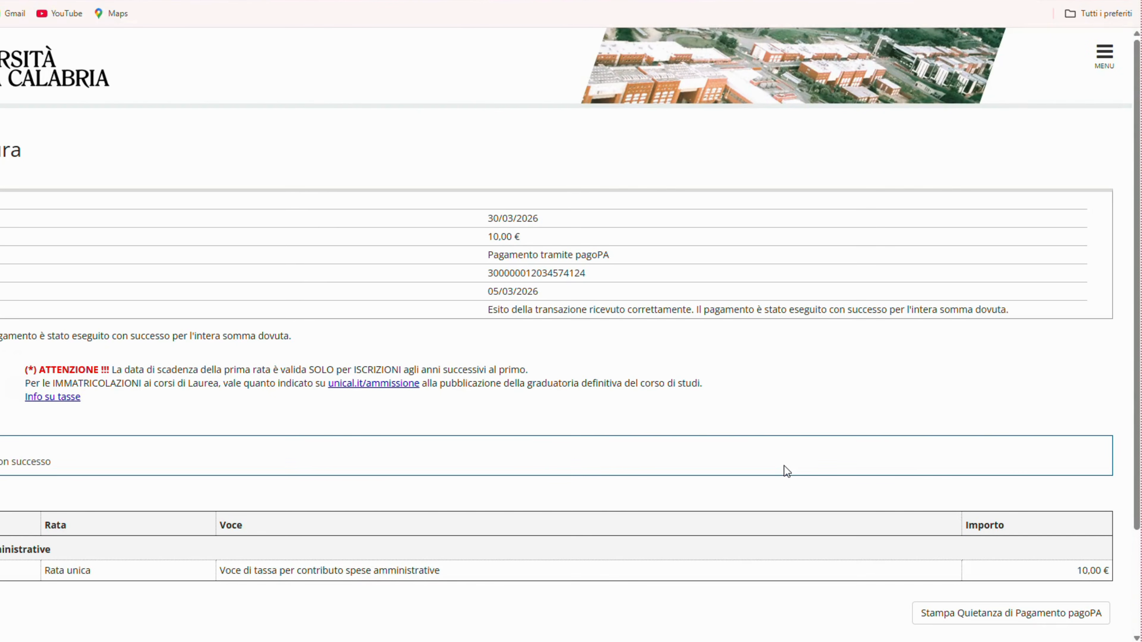
# Step: Generate the pagoPA payment receipt for the application fee and return to the invoice details
pyautogui.scroll(-1, 787, 471)
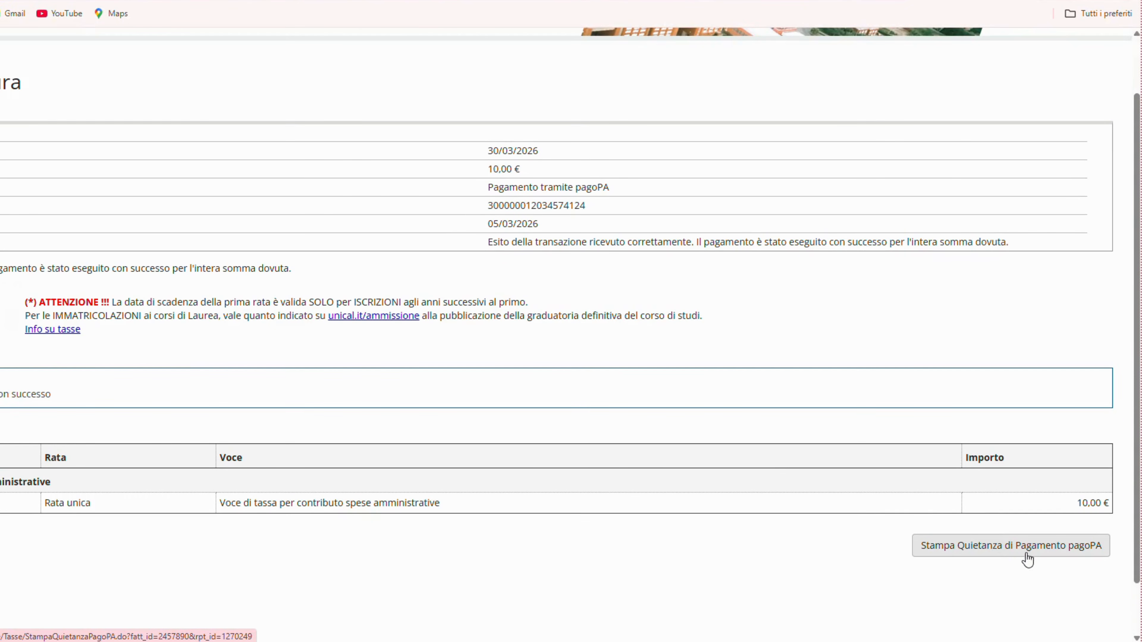
pyautogui.click(1005, 549)
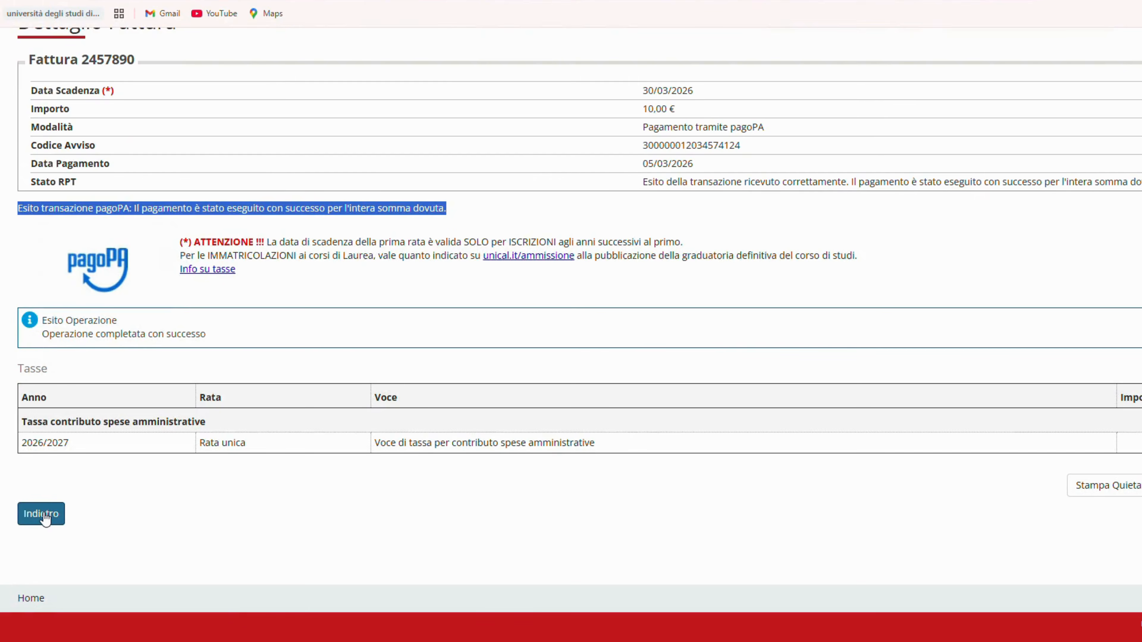
pyautogui.scroll(3, 45, 517)
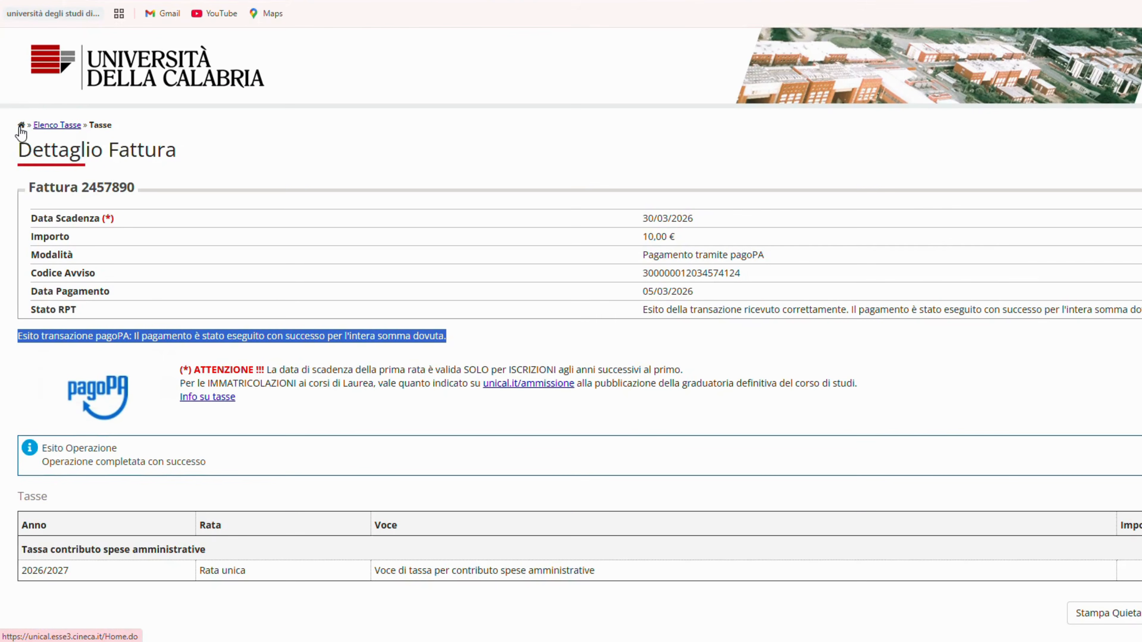